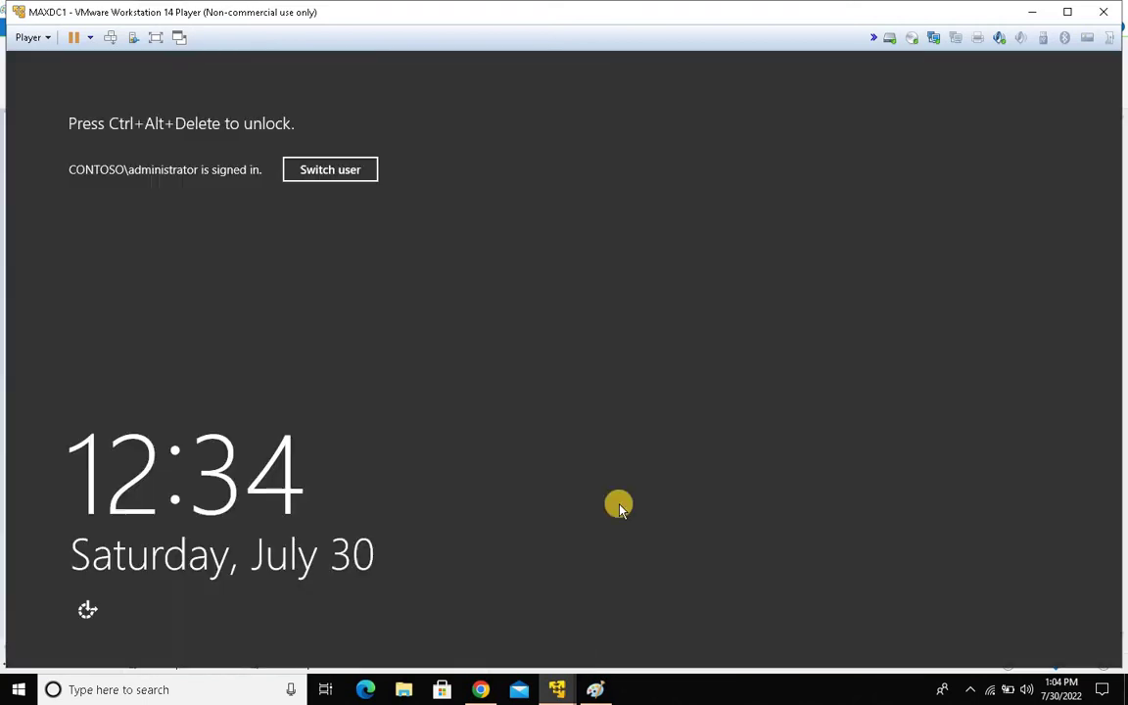
Step: Show the VMware taskbar previews of the running MAXDC1 and Contosodc1 VMs
{"action": "mouse_move", "coordinate": [557, 685]}
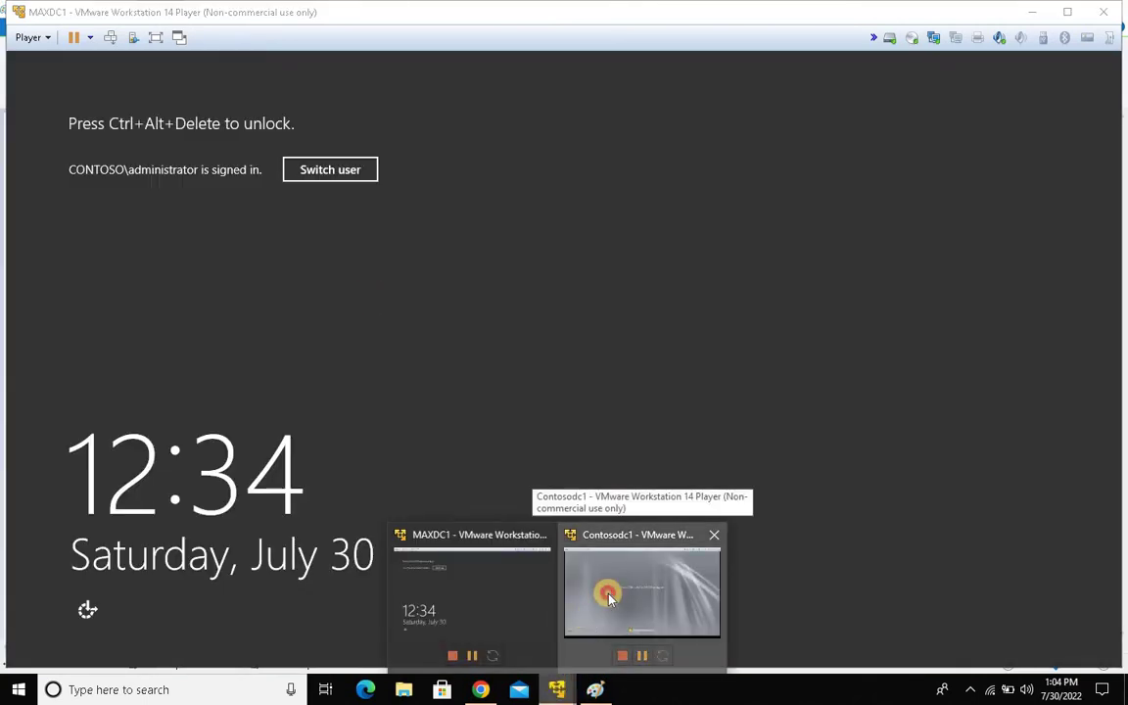
Step: Switch to Contosodc1, sign in as Administrator, and postpone Windows activation with Ask me later
{"action": "left_click", "coordinate": [608, 597]}
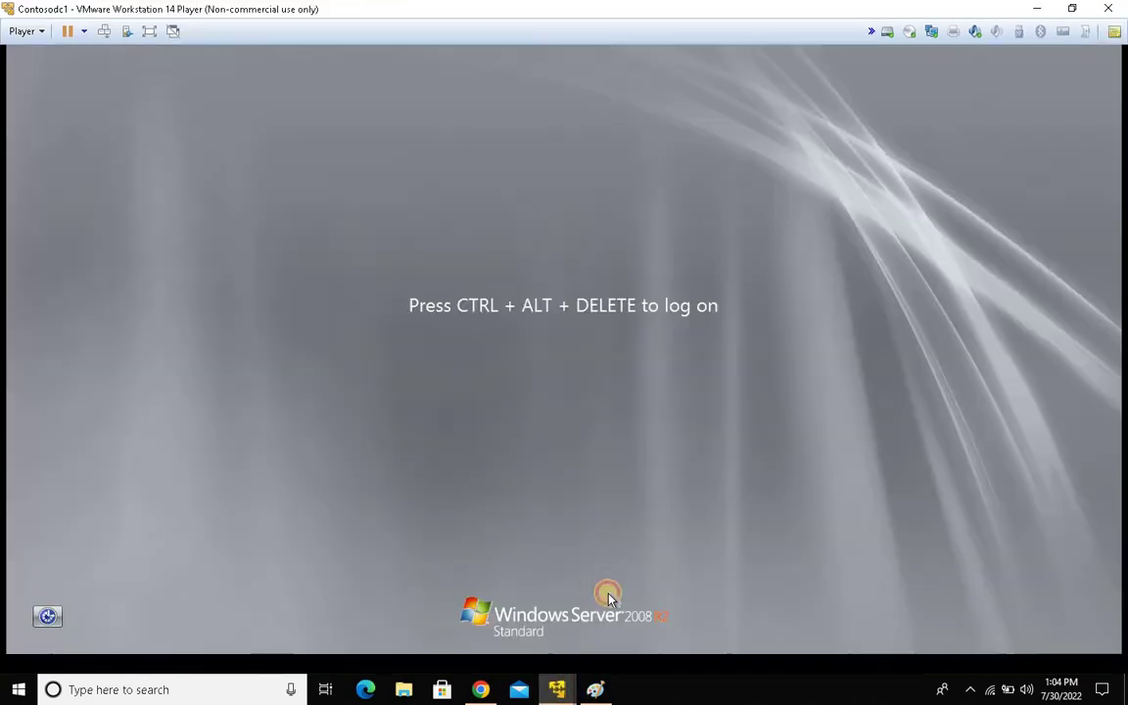
{"action": "left_click", "coordinate": [105, 34]}
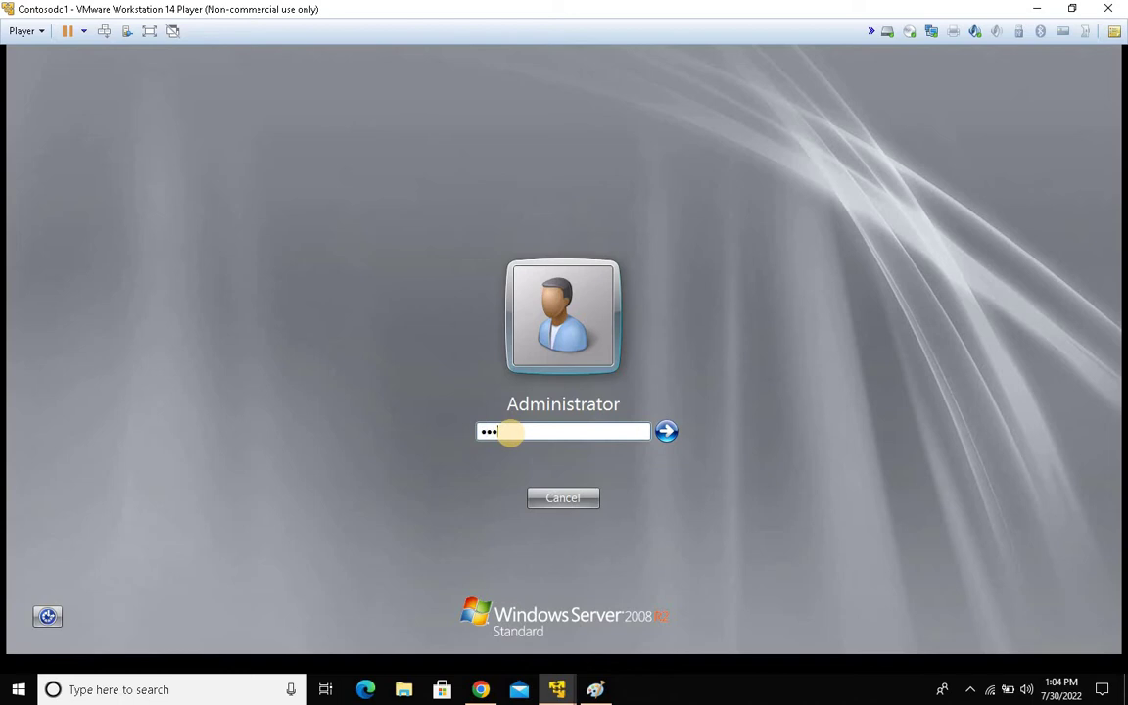
{"action": "key", "text": "Return"}
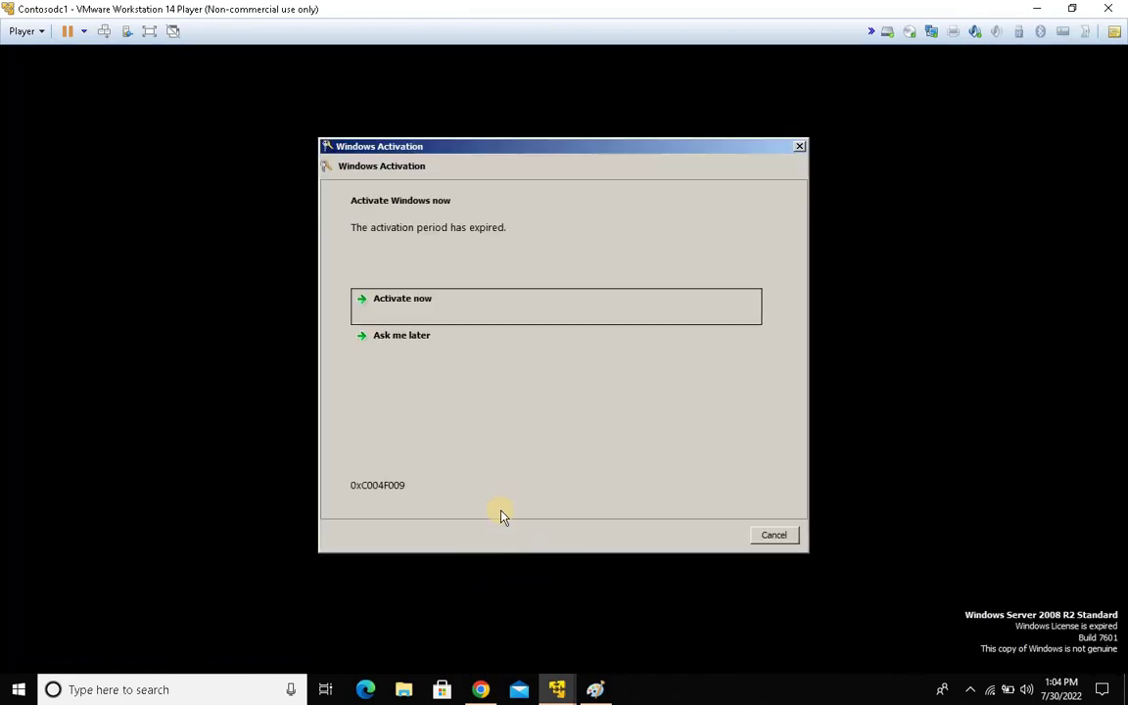
{"action": "left_click", "coordinate": [408, 336]}
{"action": "left_click", "coordinate": [780, 537]}
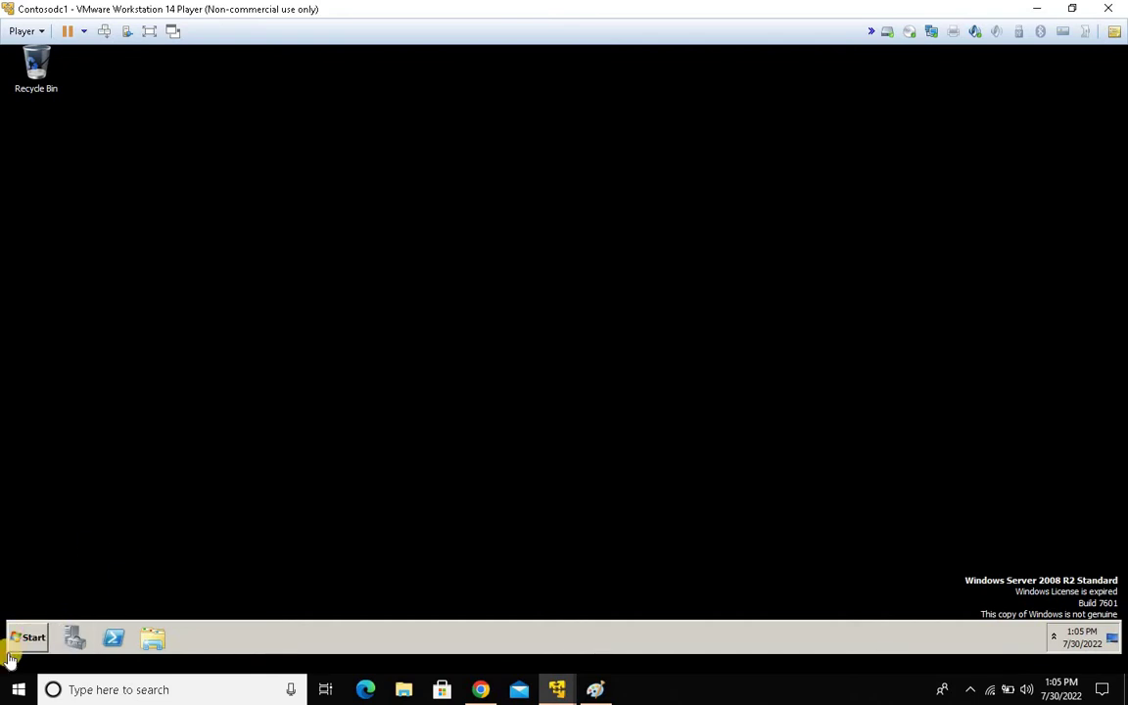
Step: Open Computer Properties for WINADC01 and close Initial Configuration Tasks and Server Manager
{"action": "left_click", "coordinate": [31, 642]}
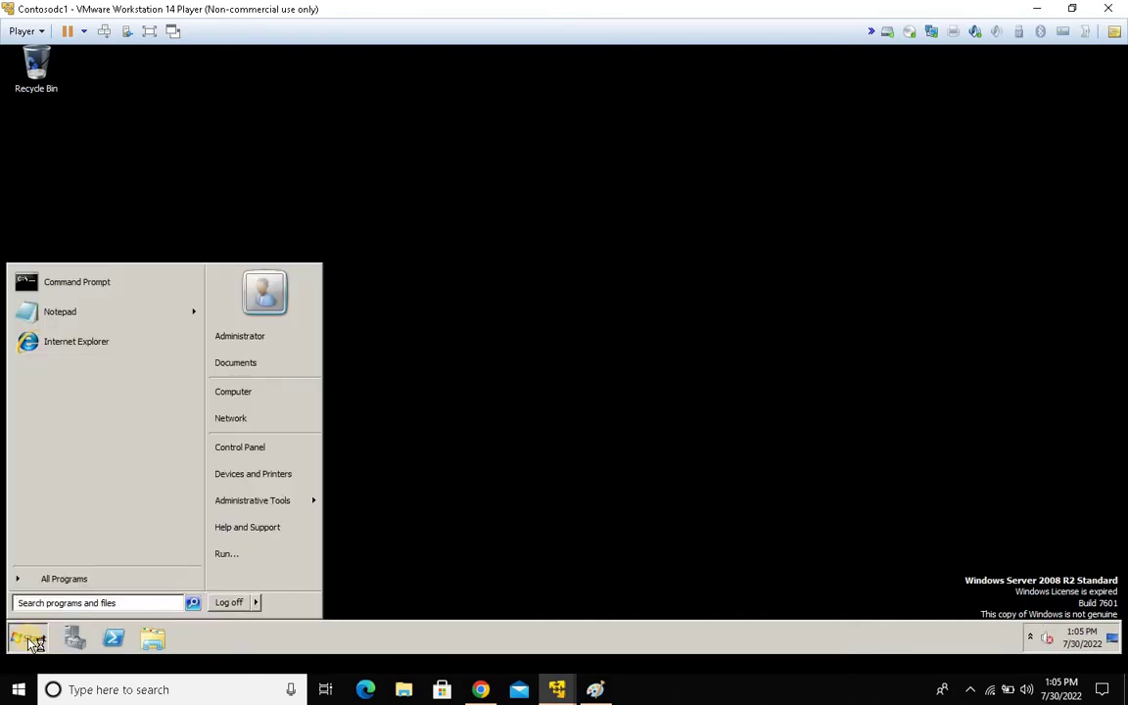
{"action": "right_click", "coordinate": [235, 392]}
{"action": "key", "text": "Escape"}
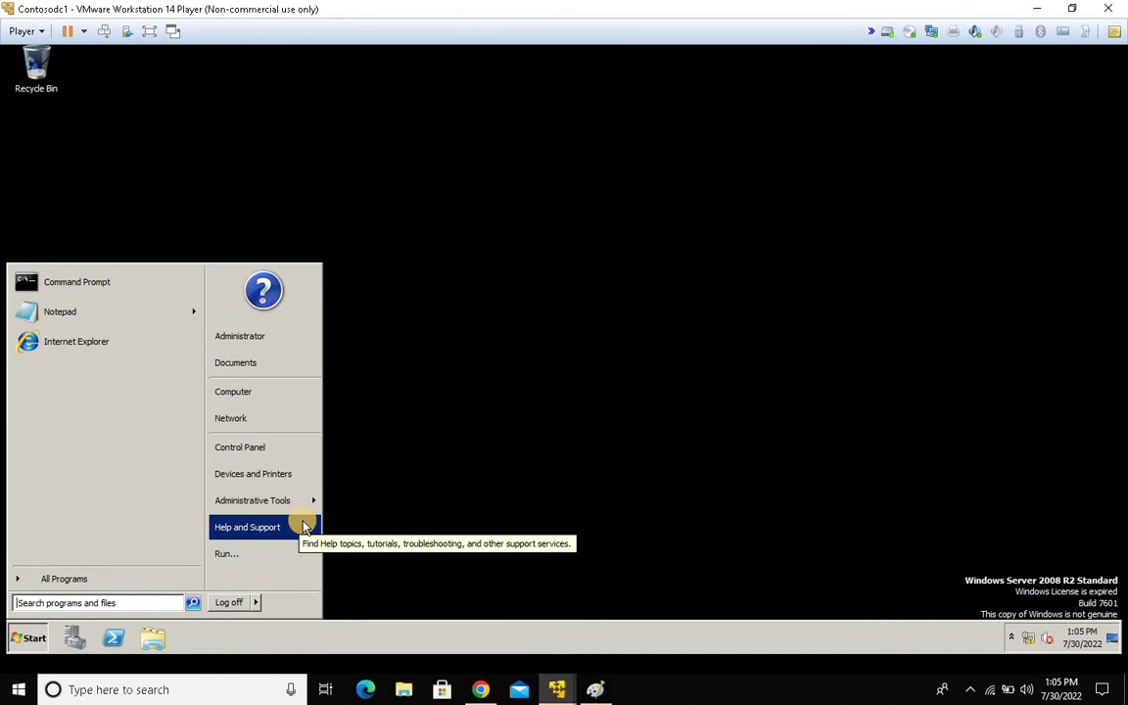
{"action": "left_click", "coordinate": [331, 502]}
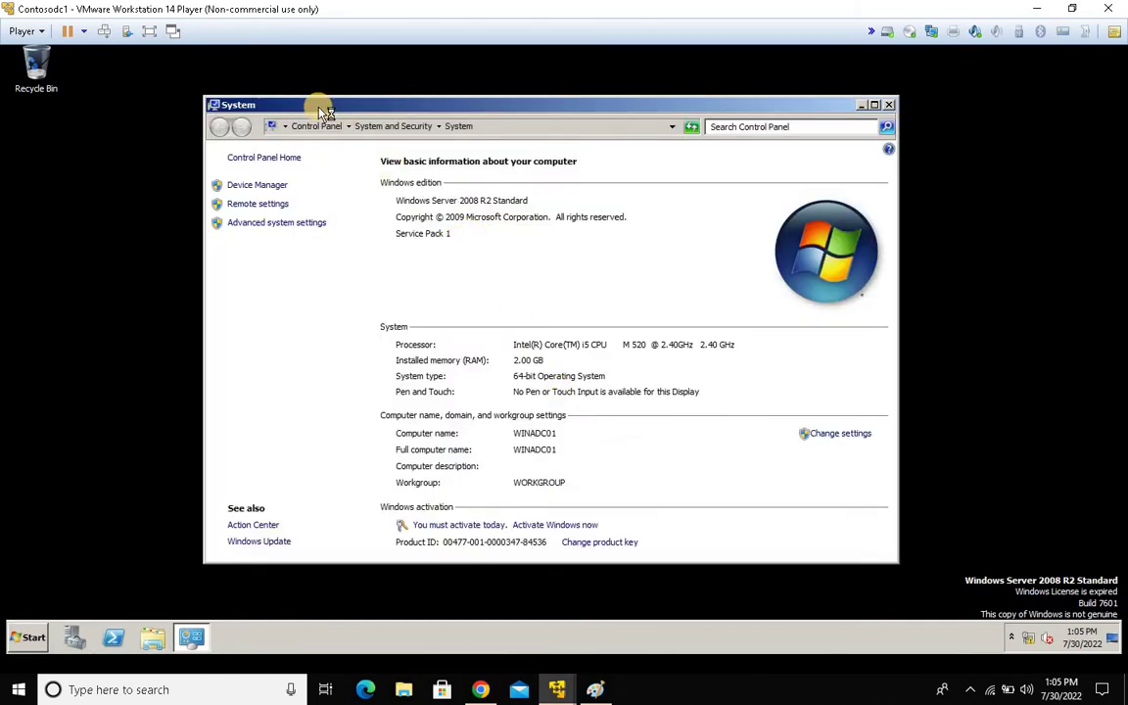
{"action": "left_click", "coordinate": [955, 50]}
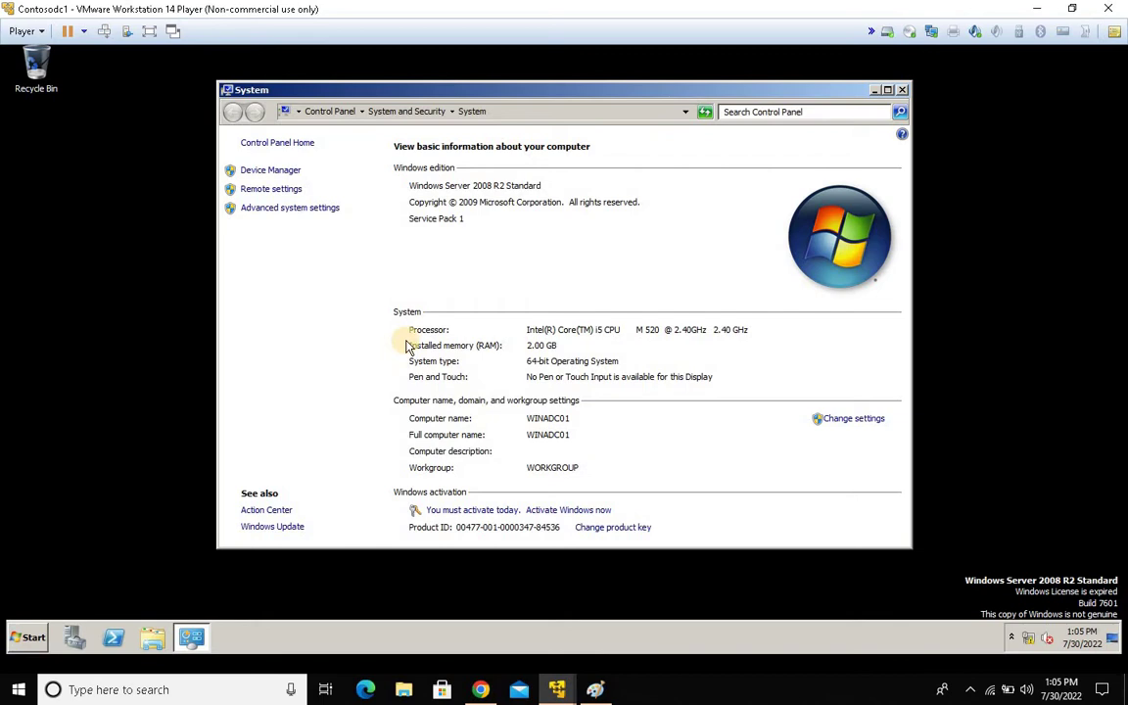
{"action": "left_click", "coordinate": [896, 52]}
Step: Change WINADC01's membership from WORKGROUP to the contoso.com domain
{"action": "left_click", "coordinate": [845, 421]}
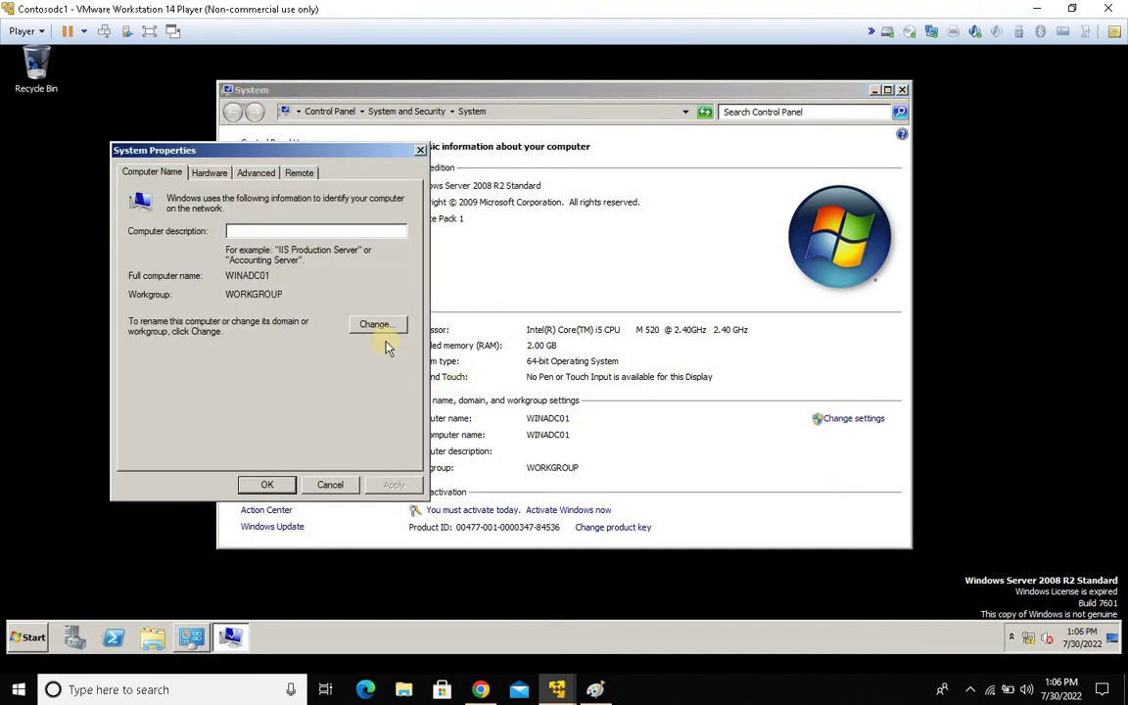
{"action": "left_click_drag", "start_coordinate": [254, 160], "coordinate": [594, 137]}
{"action": "left_click", "coordinate": [701, 311]}
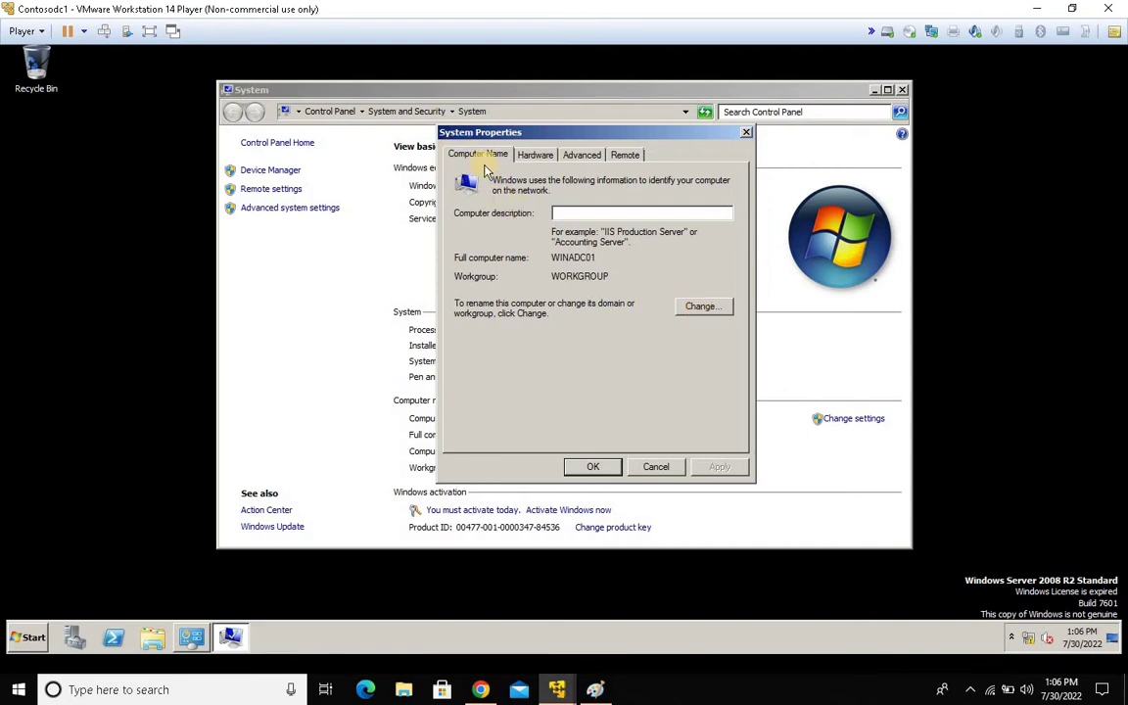
{"action": "left_click", "coordinate": [701, 308]}
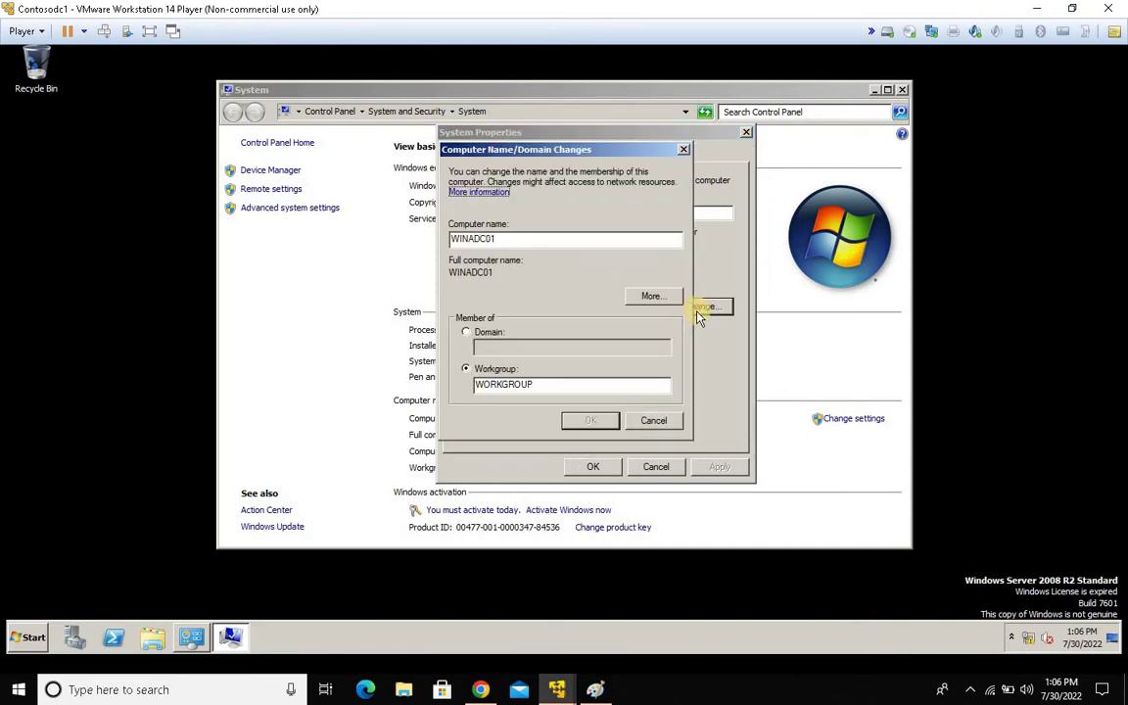
{"action": "left_click_drag", "start_coordinate": [548, 151], "coordinate": [548, 132]}
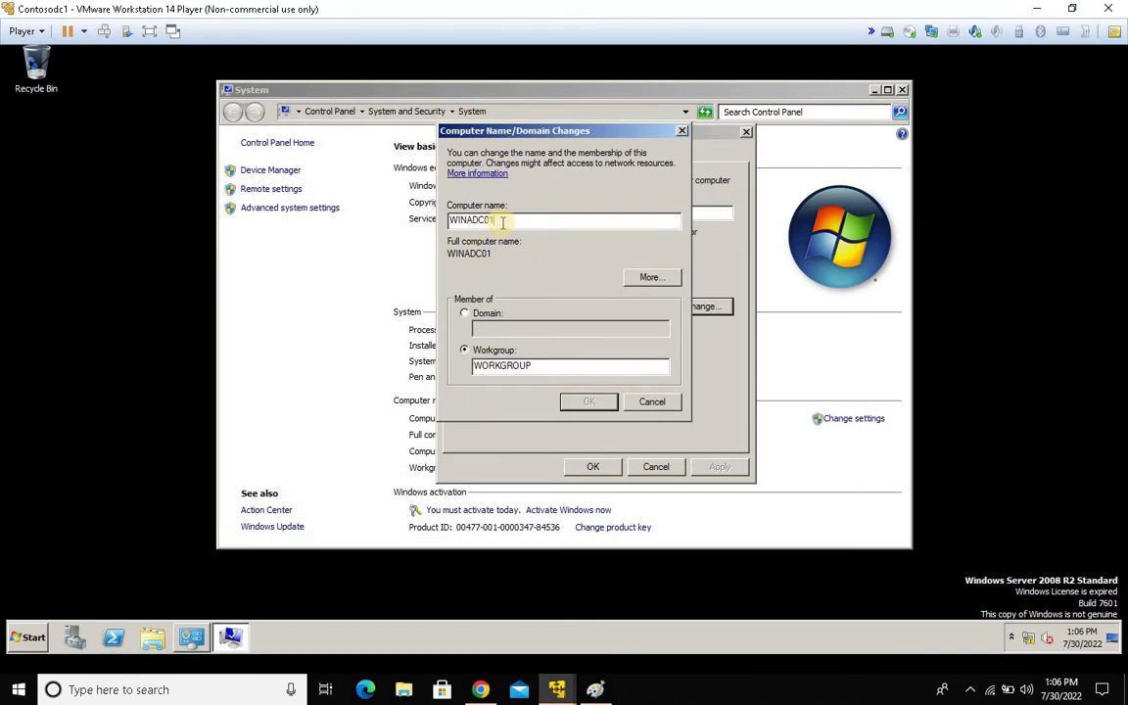
{"action": "left_click", "coordinate": [465, 314]}
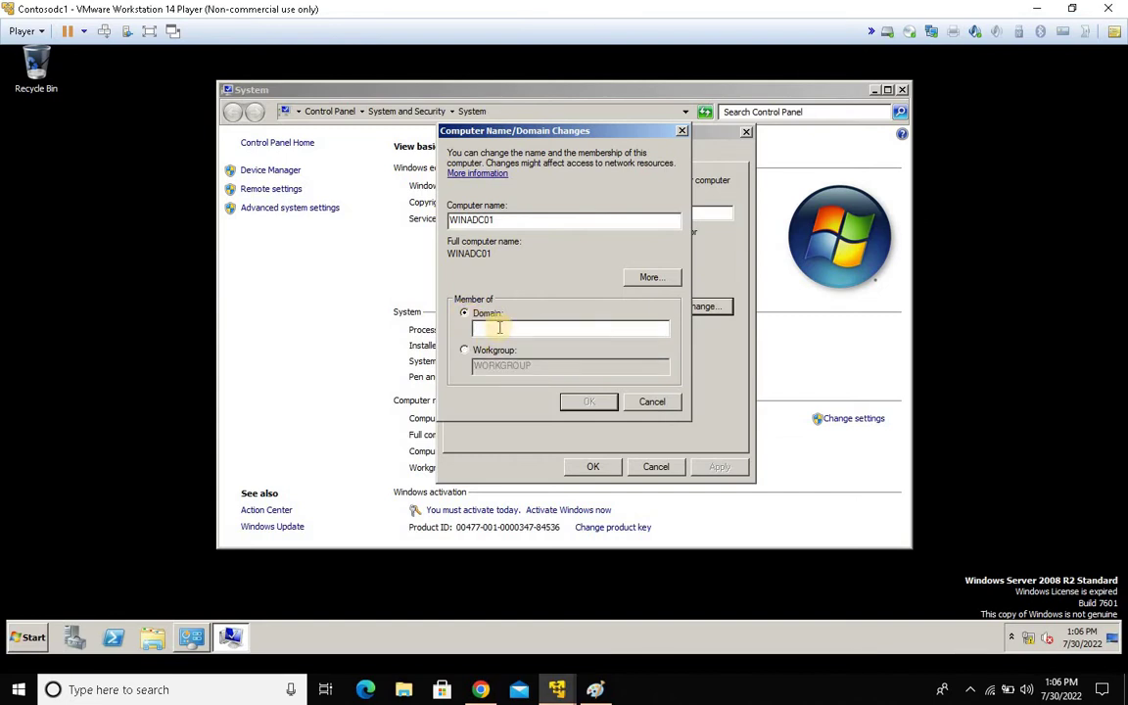
{"action": "type", "text": "contoso.com"}
{"action": "key", "text": "Return"}
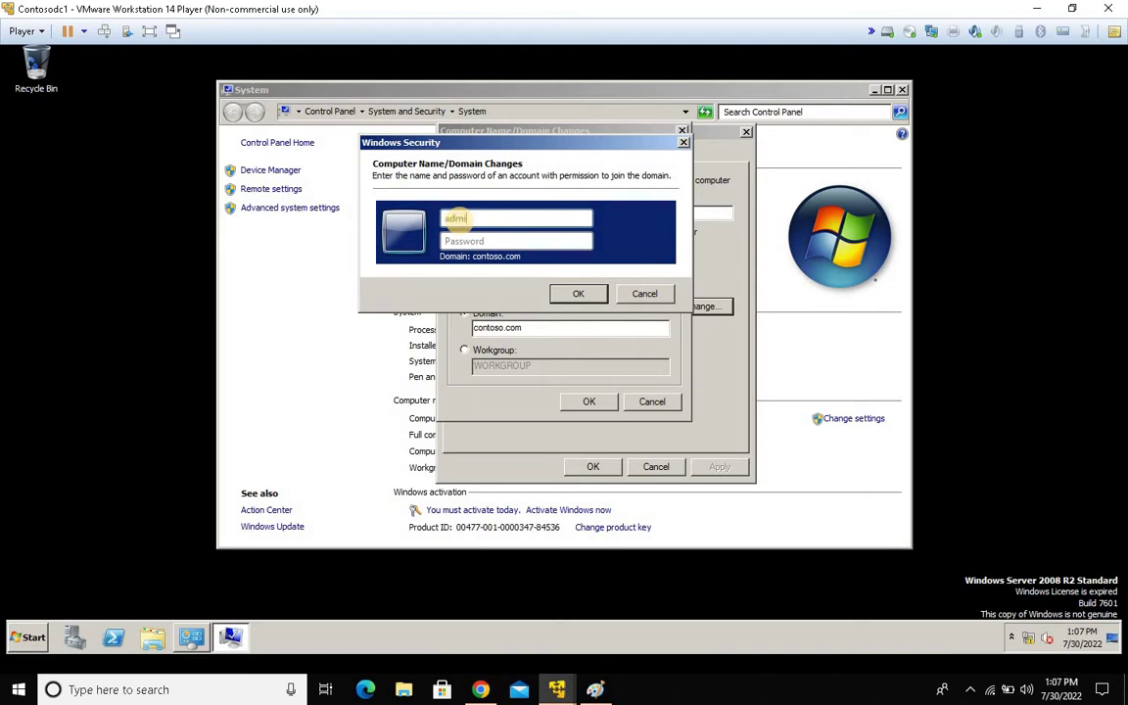
Step: Enter the administrator account password and submit the contoso.com join credentials
{"action": "key", "text": "Tab"}
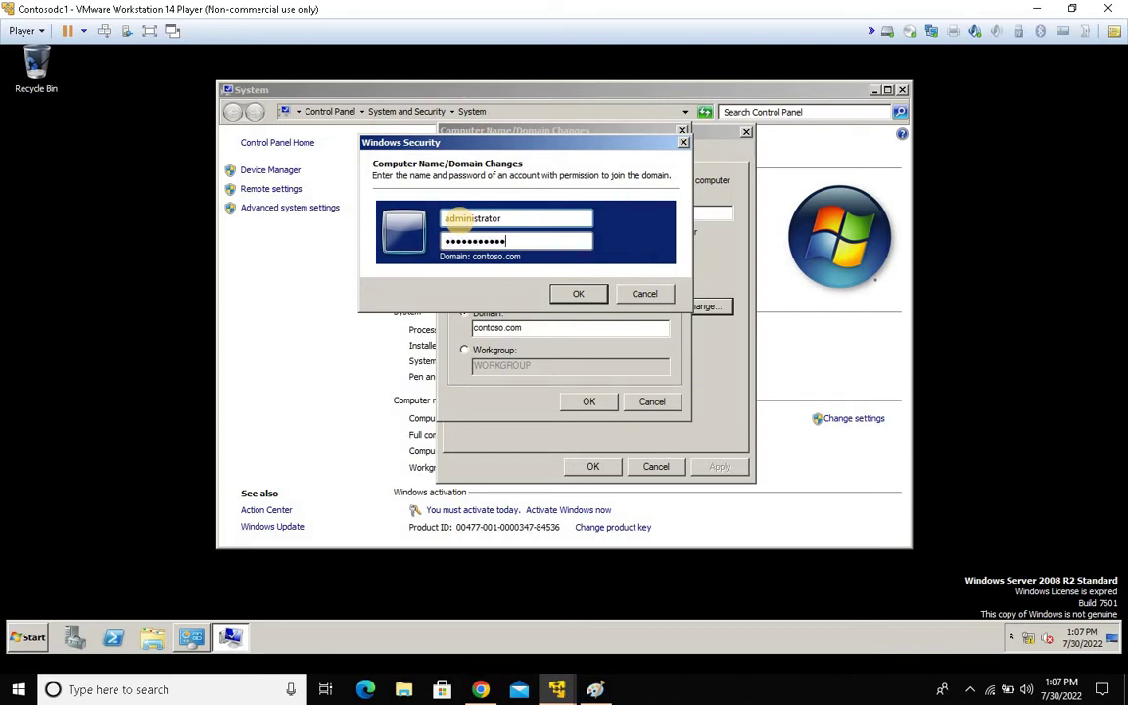
{"action": "key", "text": "BackSpace"}
{"action": "key", "text": "BackSpace"}
{"action": "key", "text": "BackSpace"}
{"action": "key", "text": "Return"}
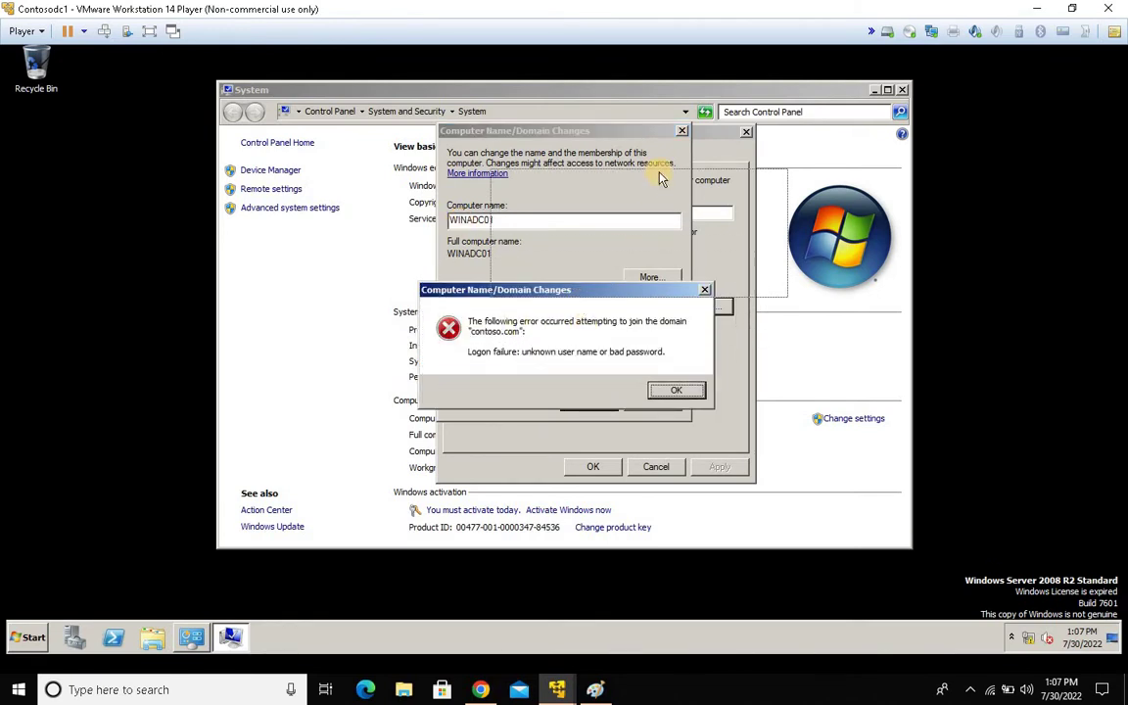
Step: Acknowledge the logon failure error and move the domain changes dialog left
{"action": "left_click_drag", "start_coordinate": [522, 290], "coordinate": [594, 163]}
{"action": "left_click_drag", "start_coordinate": [773, 165], "coordinate": [966, 191]}
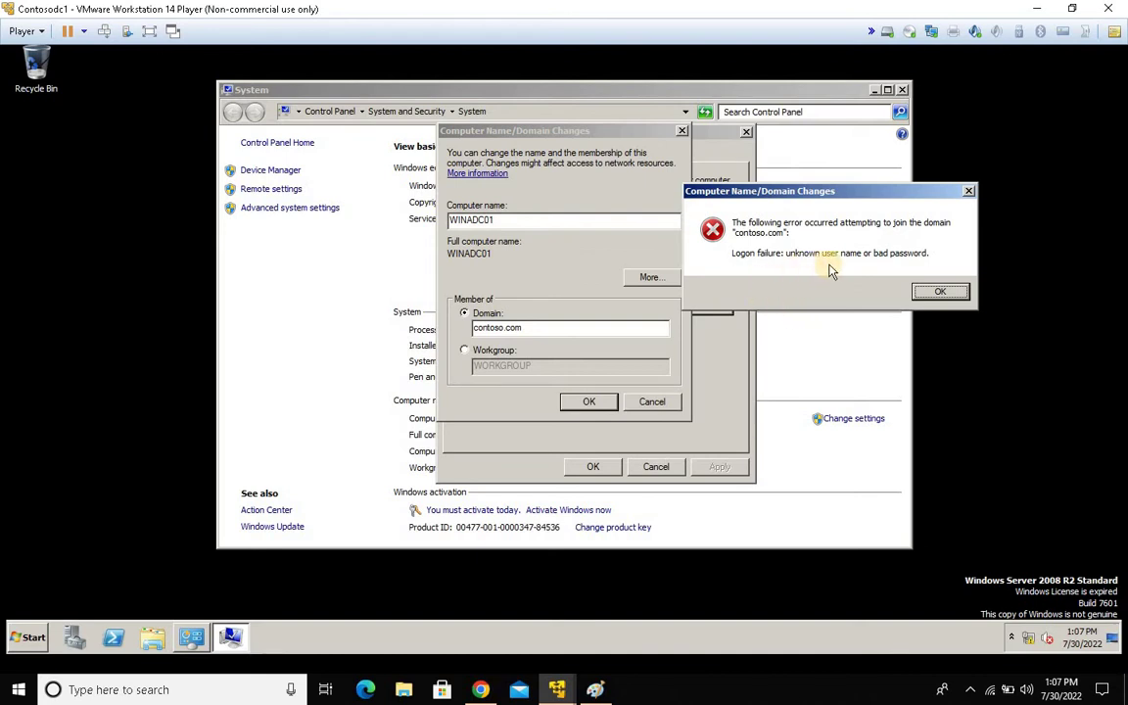
{"action": "left_click", "coordinate": [938, 294]}
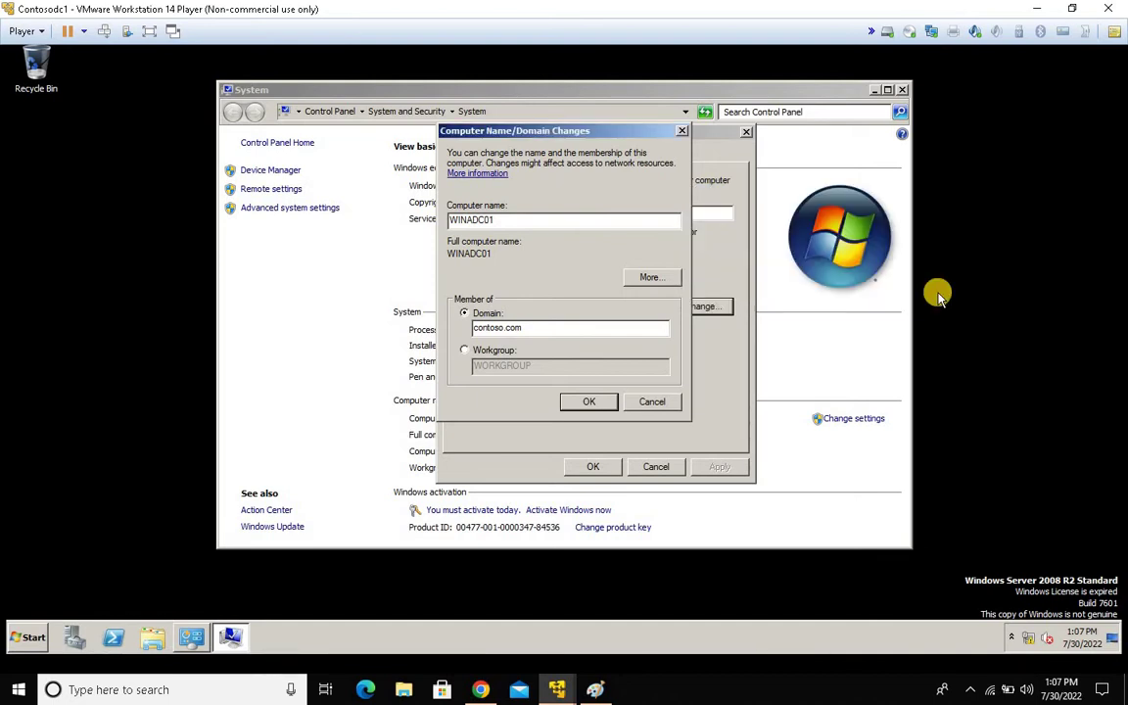
{"action": "left_click_drag", "start_coordinate": [522, 134], "coordinate": [393, 128]}
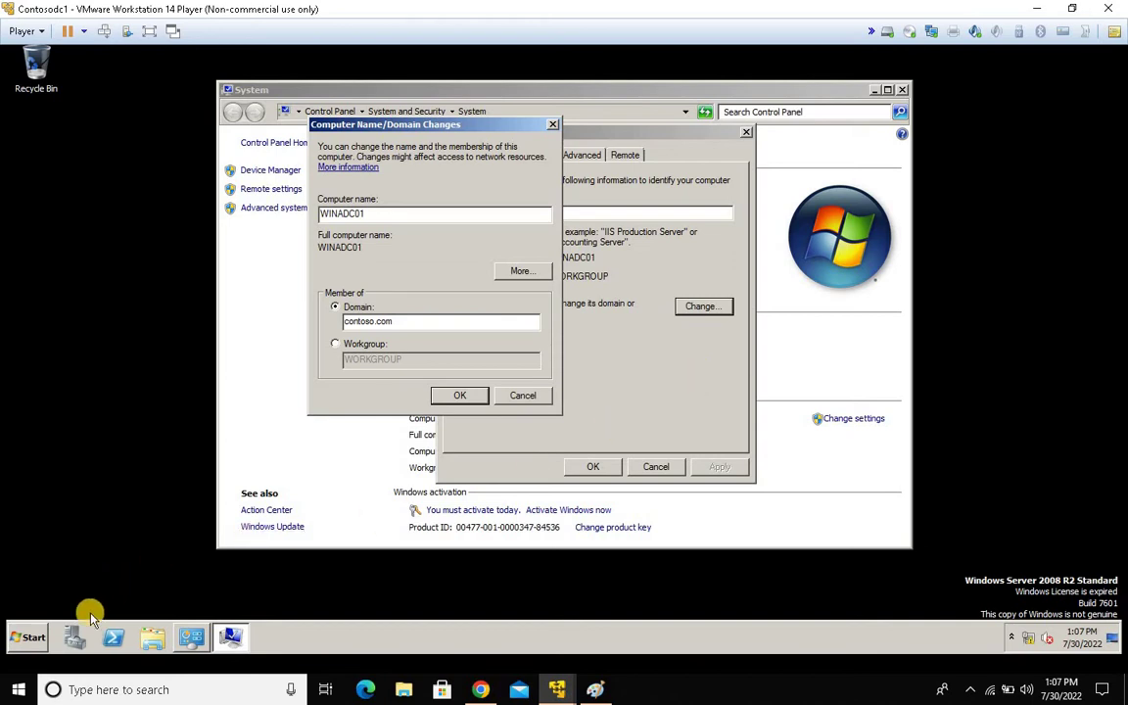
Step: Open Local Disk (C:) from Computer in a maximized Explorer window
{"action": "left_click", "coordinate": [29, 639]}
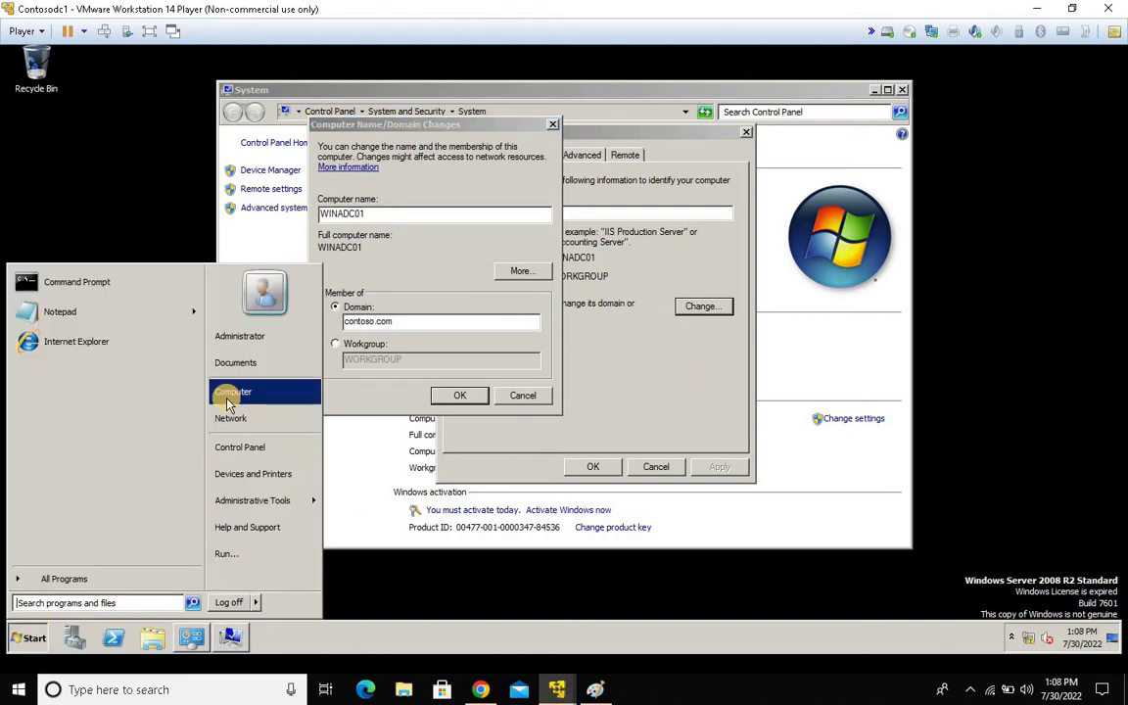
{"action": "left_click", "coordinate": [225, 393]}
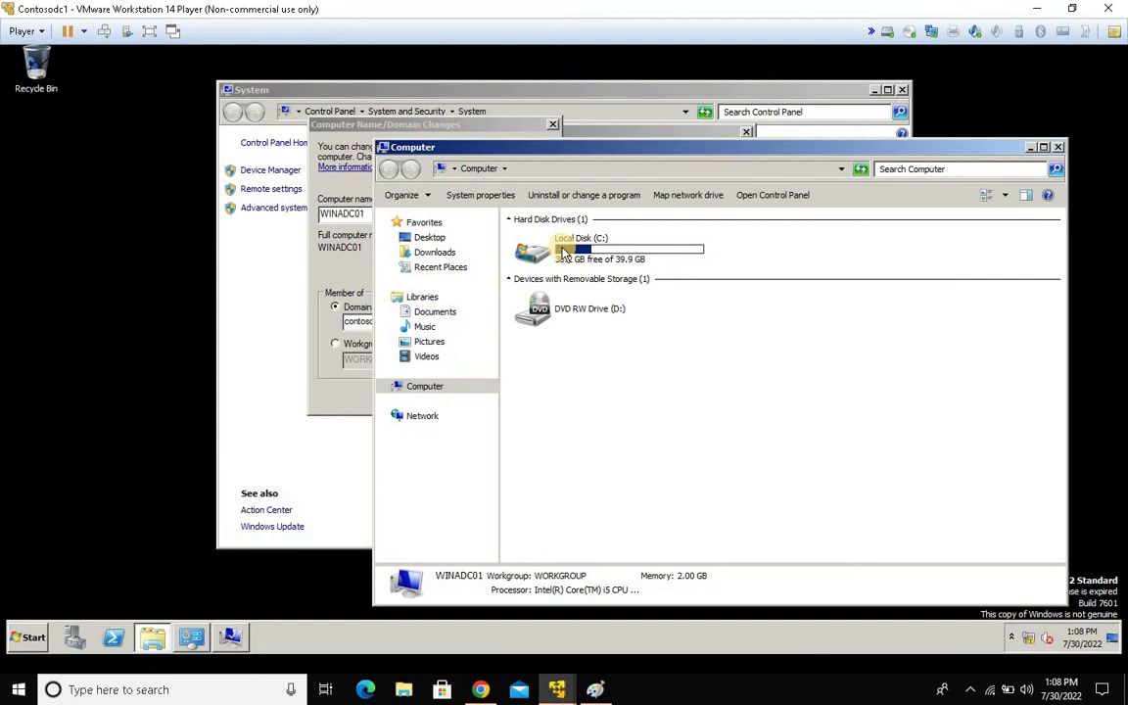
{"action": "double_click", "coordinate": [564, 251]}
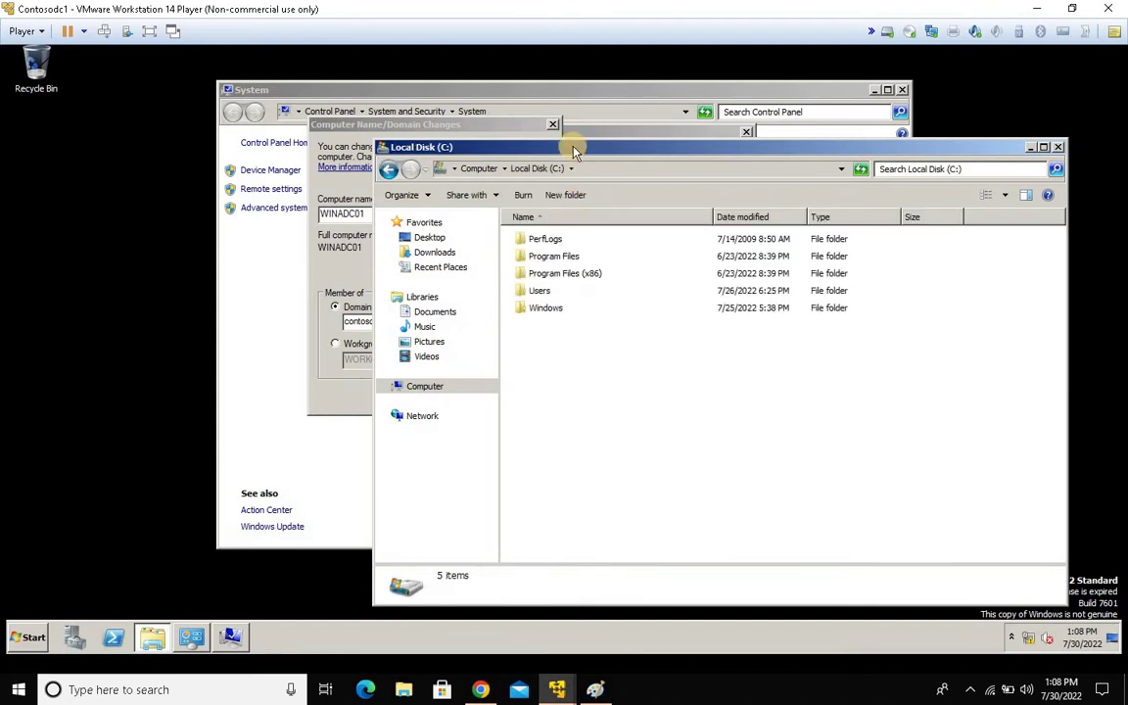
{"action": "double_click", "coordinate": [575, 148]}
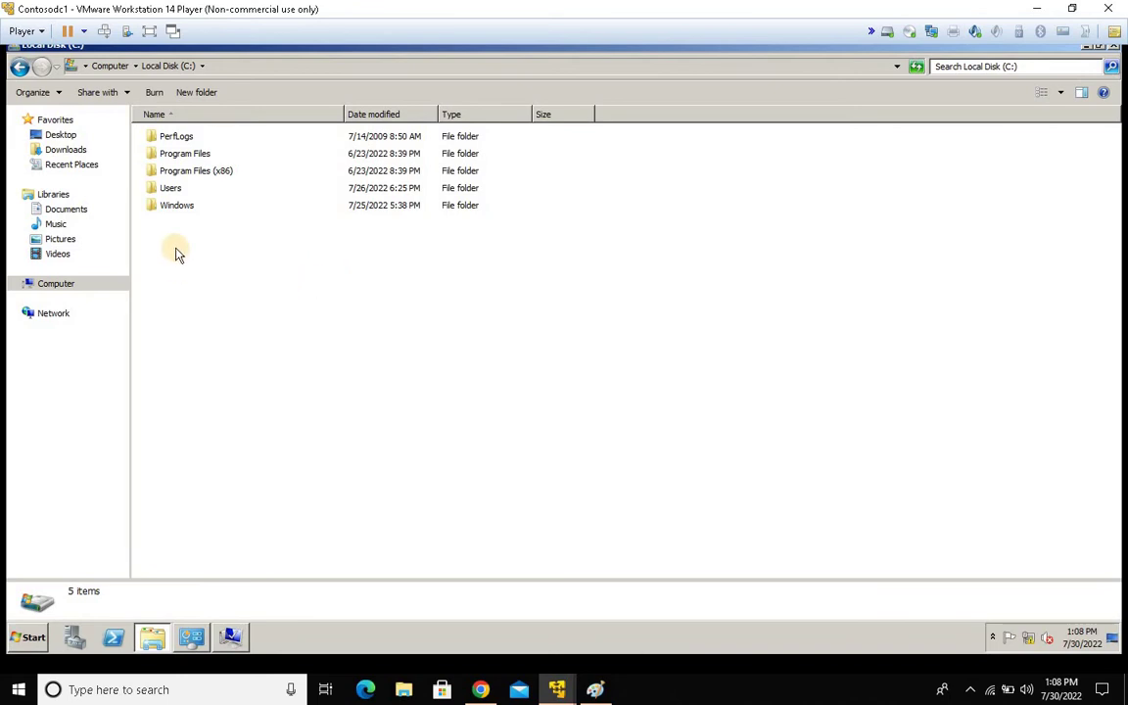
Step: Browse to Windows > debug and open the NetSetup log in Notepad
{"action": "double_click", "coordinate": [169, 207]}
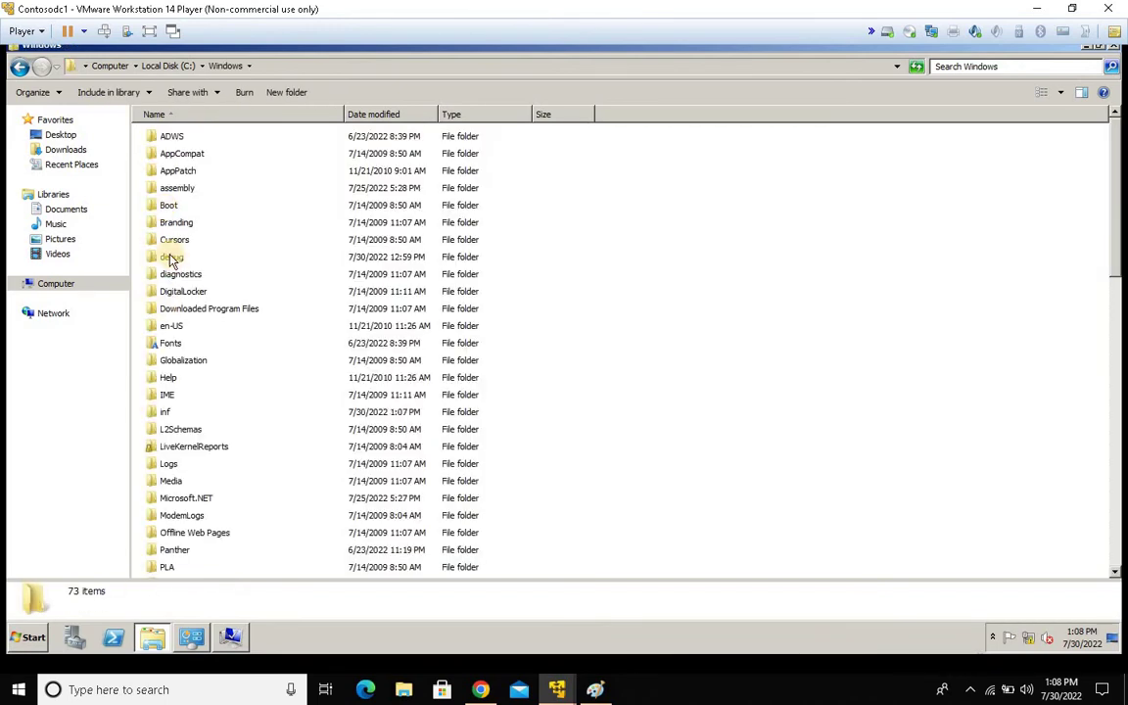
{"action": "left_click", "coordinate": [171, 258]}
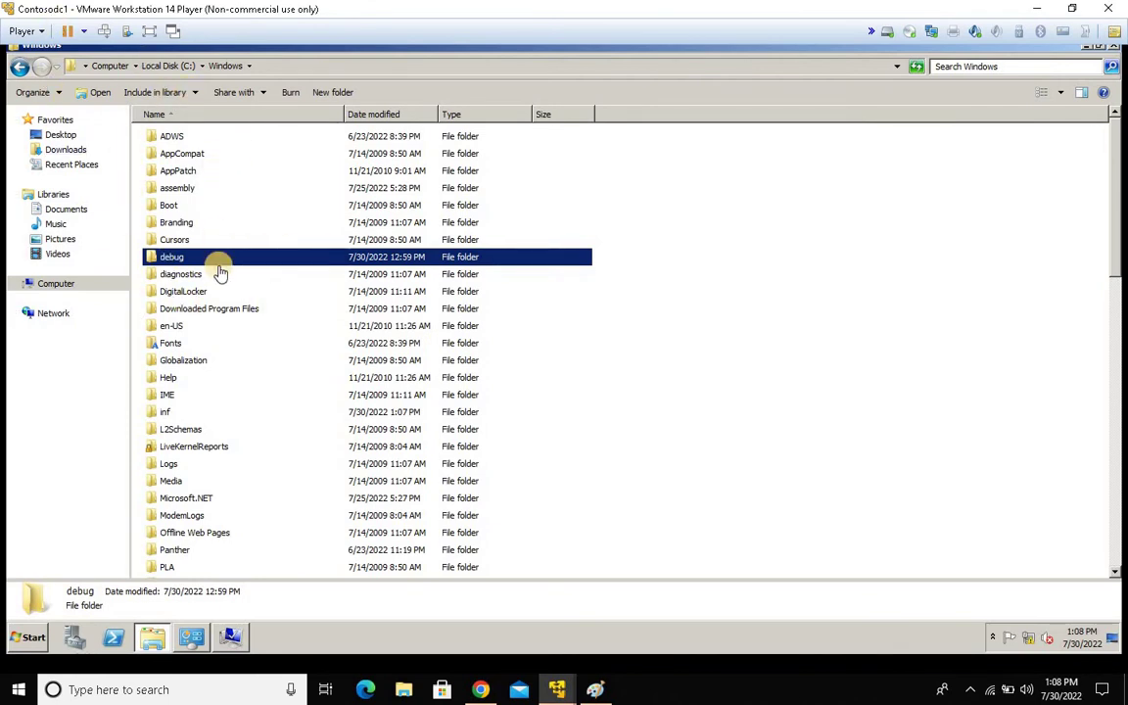
{"action": "left_click", "coordinate": [169, 260]}
{"action": "double_click", "coordinate": [246, 257]}
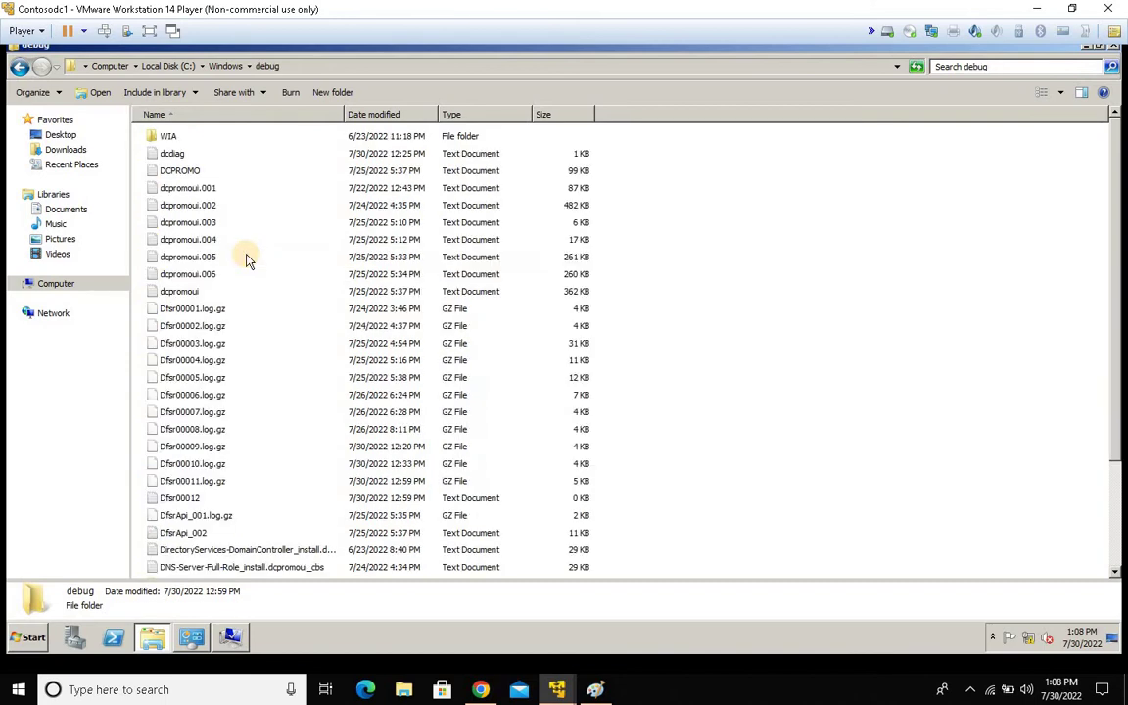
{"action": "scroll", "coordinate": [267, 363], "scroll_direction": "down", "scroll_amount": 3}
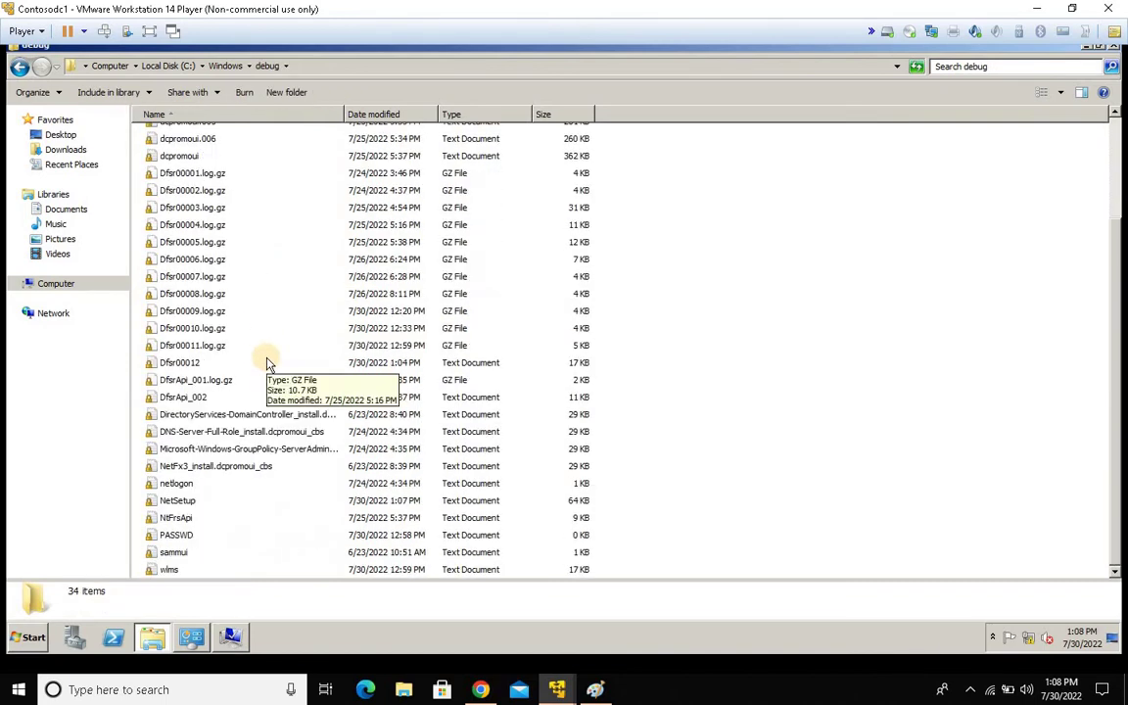
{"action": "left_click", "coordinate": [176, 502]}
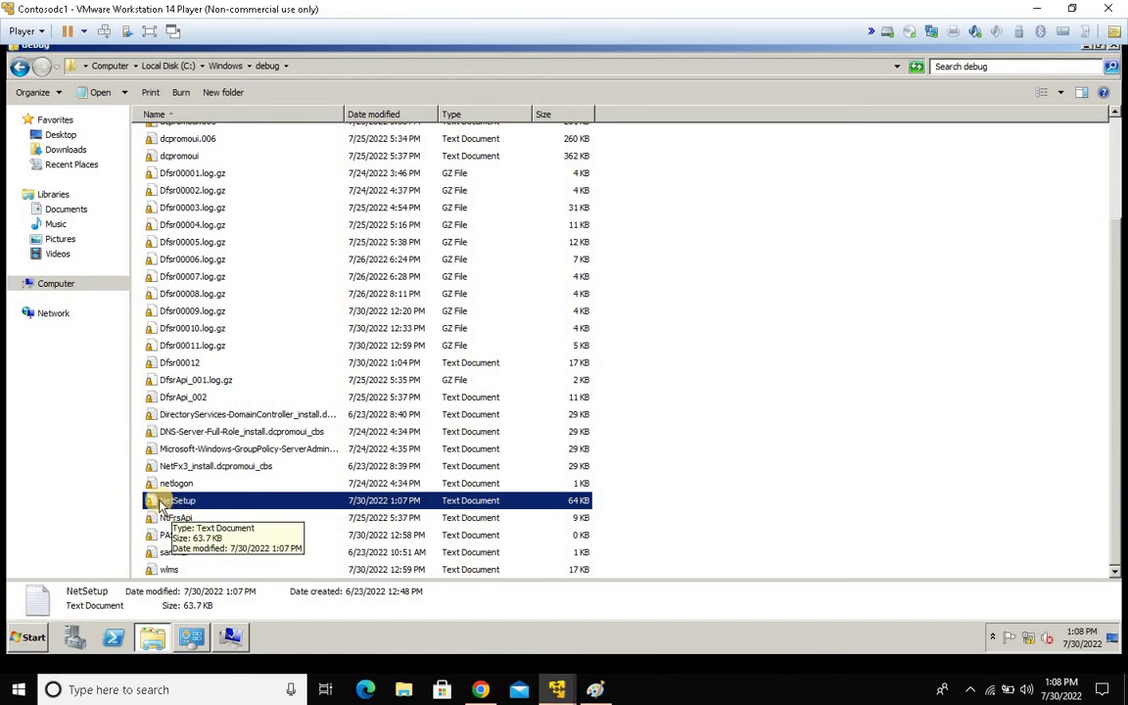
{"action": "double_click", "coordinate": [159, 502]}
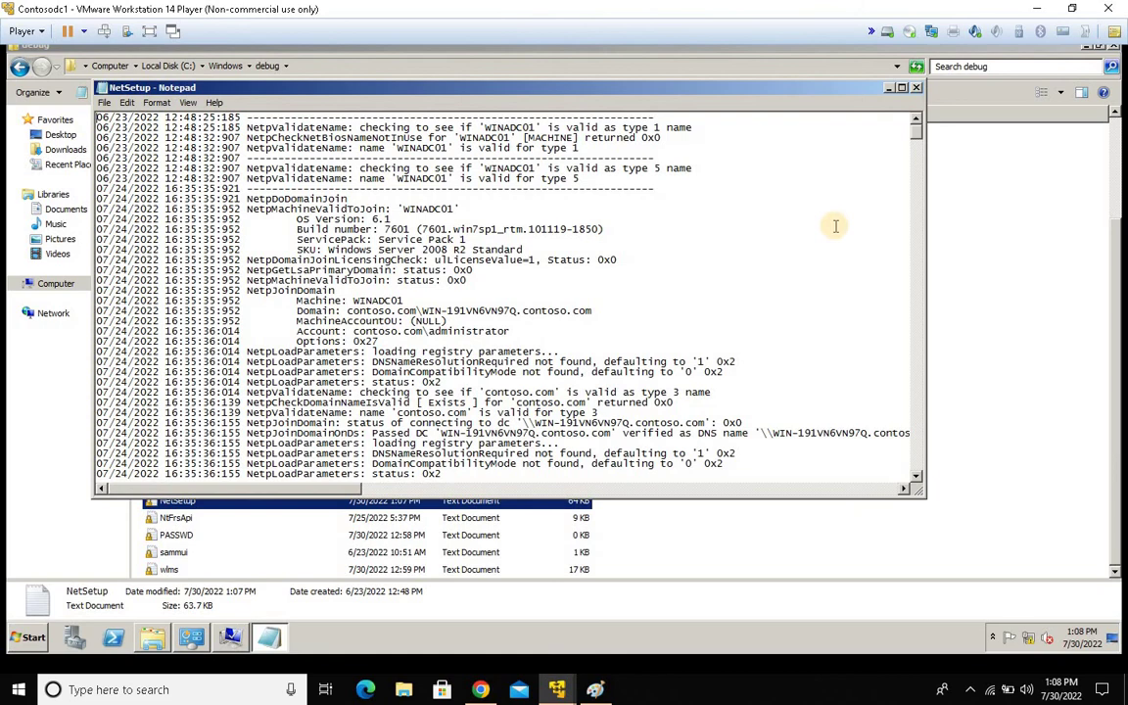
Step: Scroll to the log's end, maximize Notepad, and mark the DC lookup and NetUseAdd 1326 lines
{"action": "left_click_drag", "start_coordinate": [910, 188], "coordinate": [899, 471]}
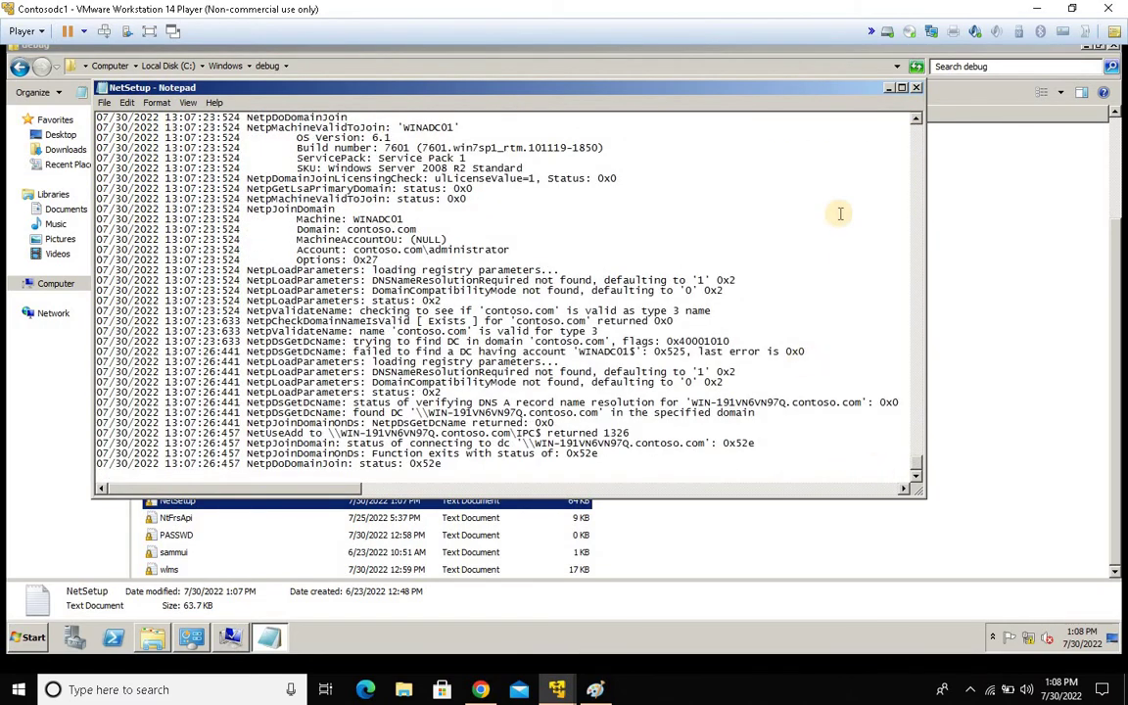
{"action": "left_click", "coordinate": [902, 87]}
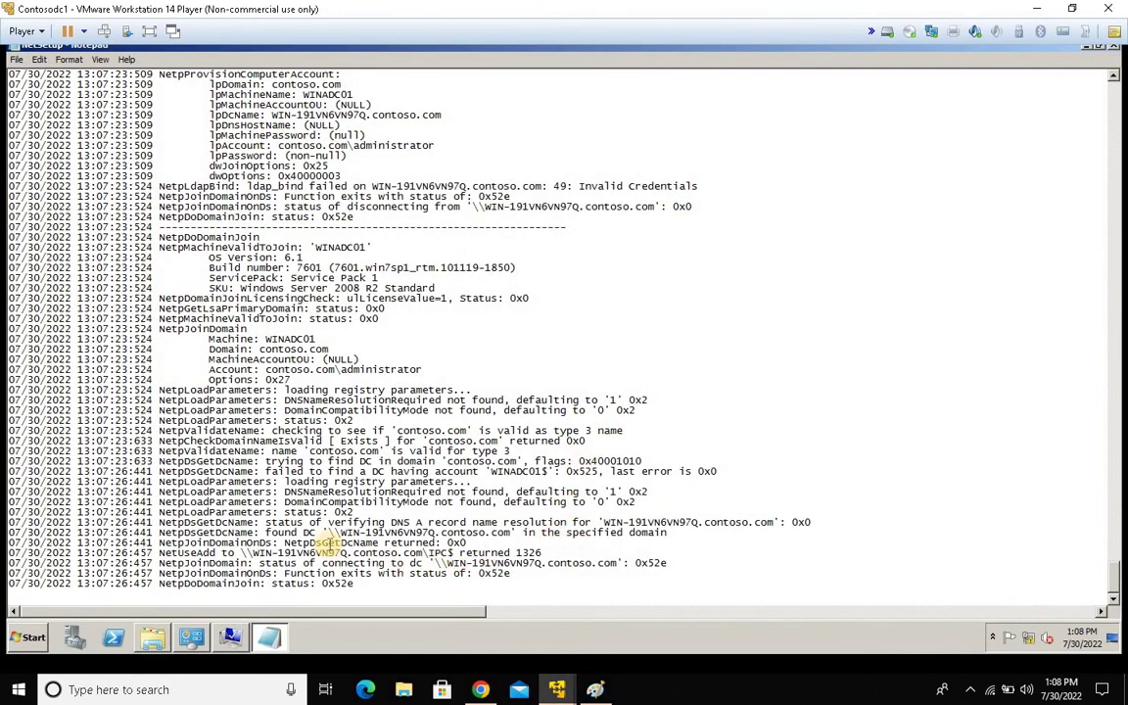
{"action": "left_click_drag", "start_coordinate": [329, 522], "coordinate": [524, 522]}
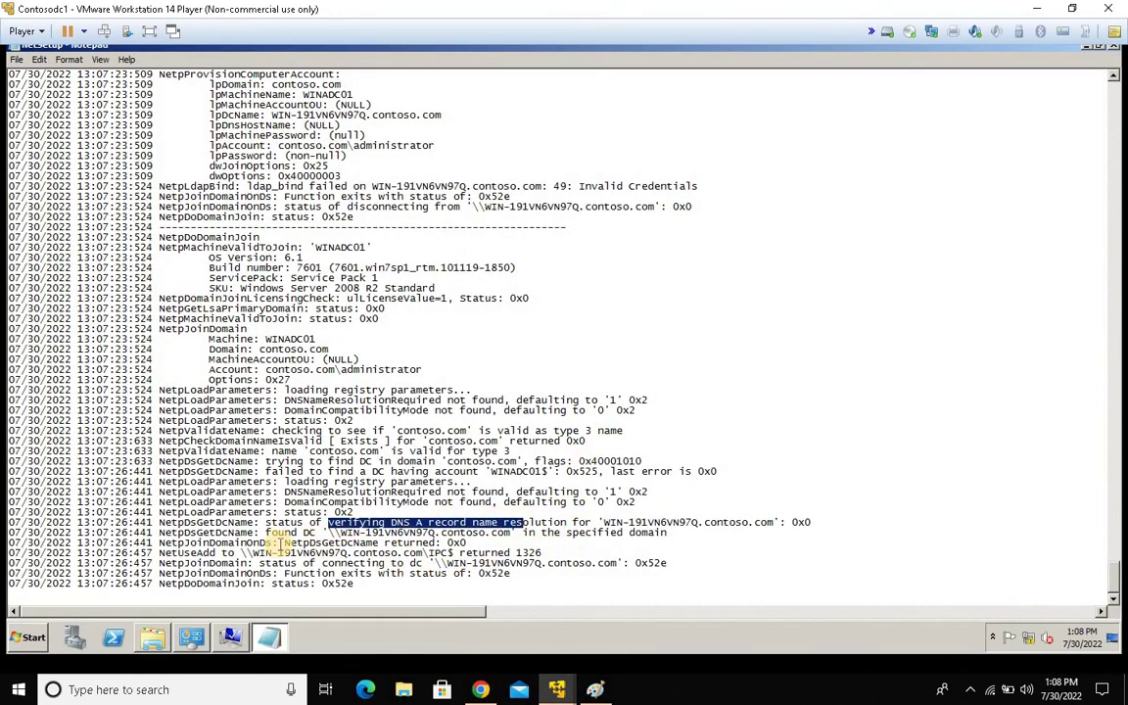
{"action": "left_click_drag", "start_coordinate": [410, 543], "coordinate": [284, 544]}
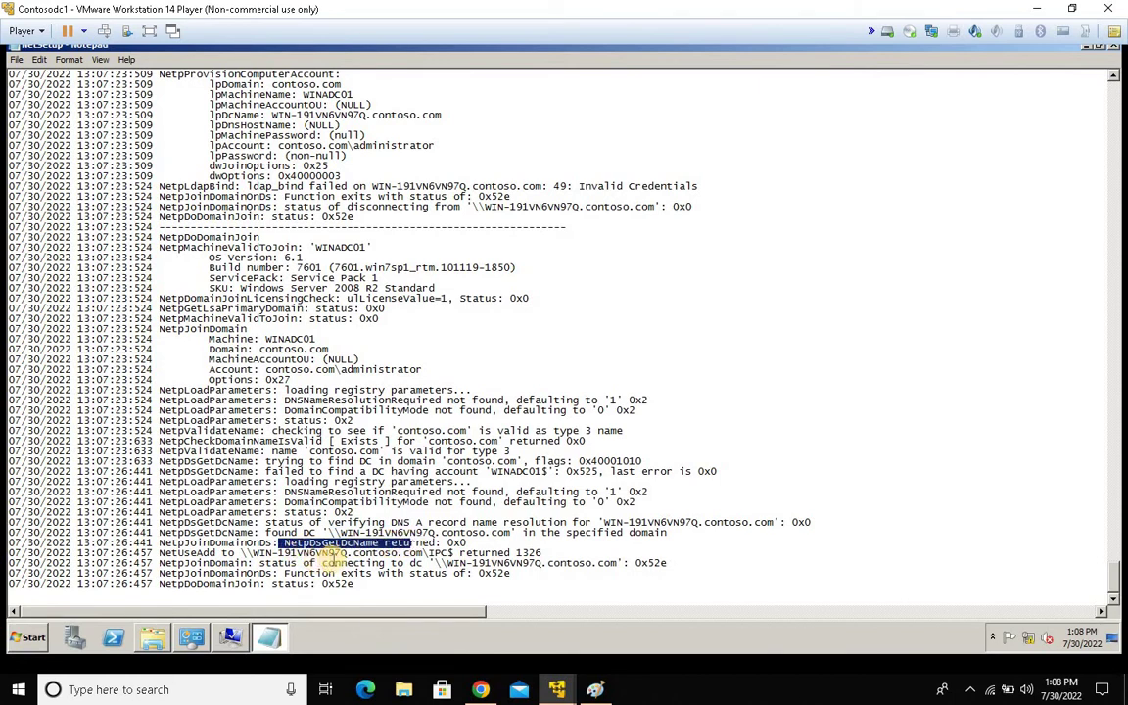
{"action": "left_click_drag", "start_coordinate": [466, 543], "coordinate": [285, 545]}
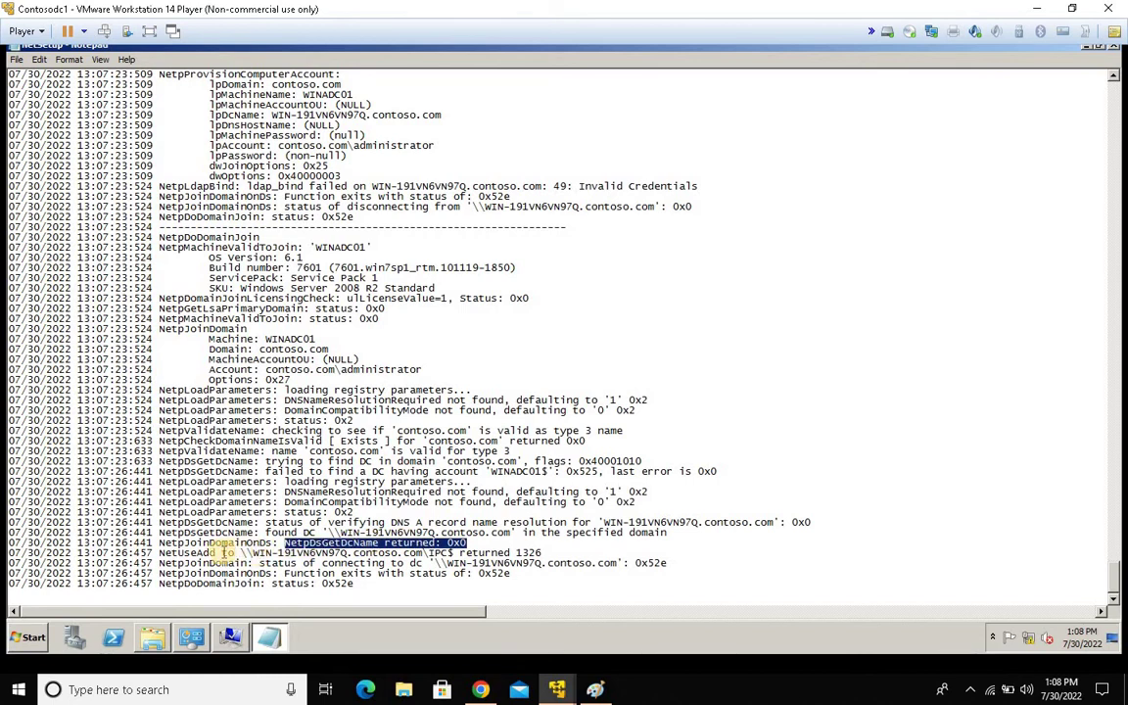
{"action": "left_click_drag", "start_coordinate": [159, 553], "coordinate": [547, 553]}
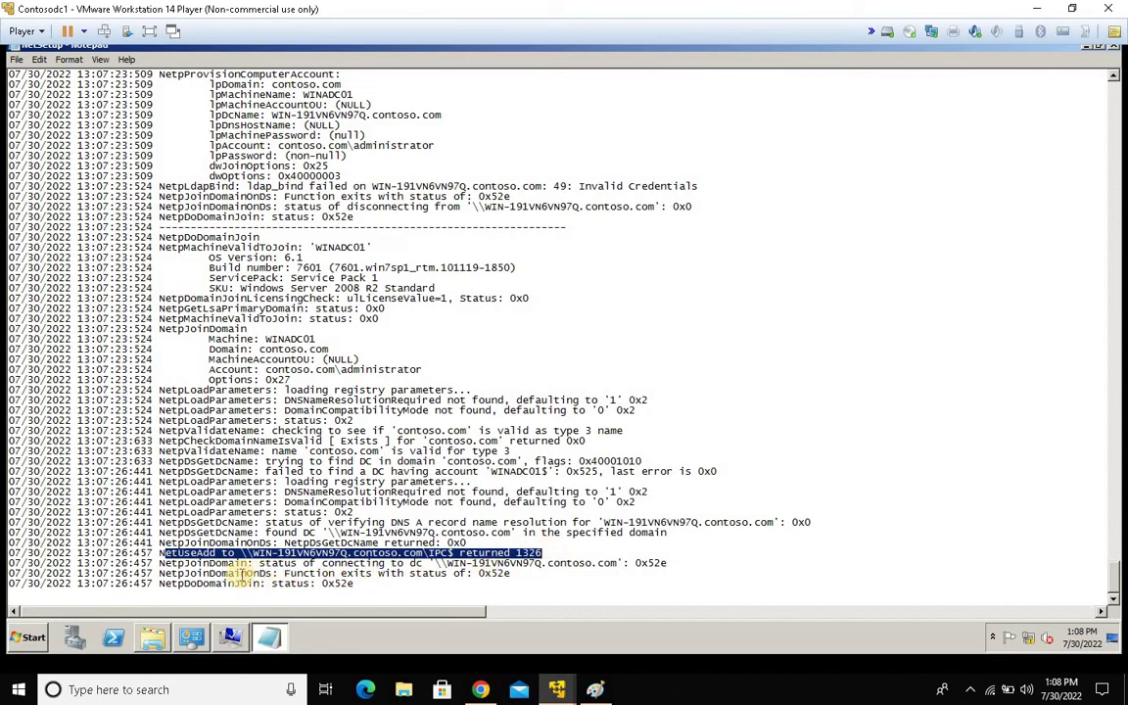
{"action": "left_click_drag", "start_coordinate": [160, 585], "coordinate": [317, 586]}
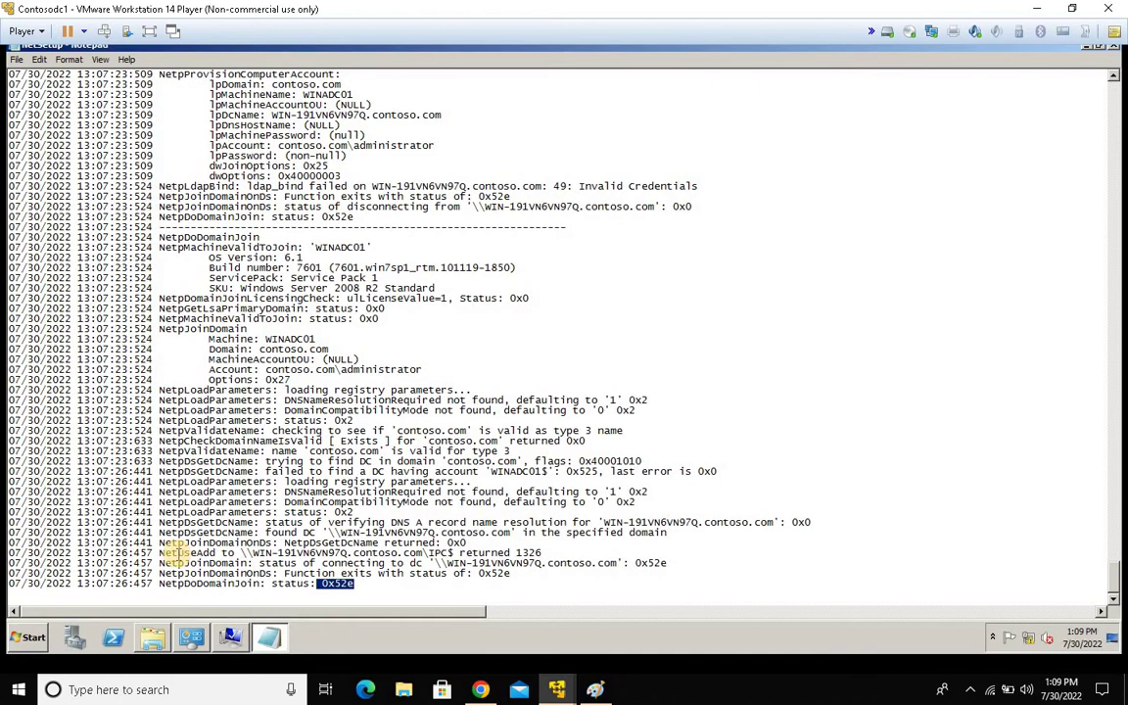
Step: Highlight the failed-DC and 0x52e NetpDoDomainJoin status lines, then switch to Chrome
{"action": "left_click_drag", "start_coordinate": [161, 542], "coordinate": [558, 555]}
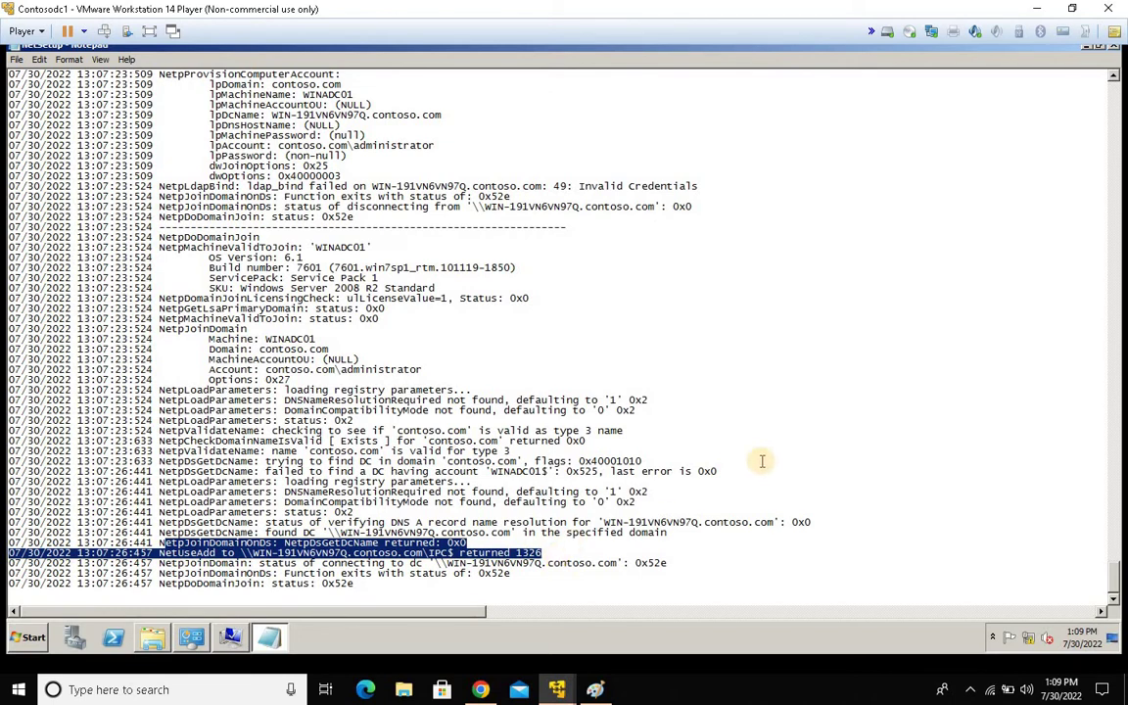
{"action": "left_click_drag", "start_coordinate": [266, 471], "coordinate": [508, 477]}
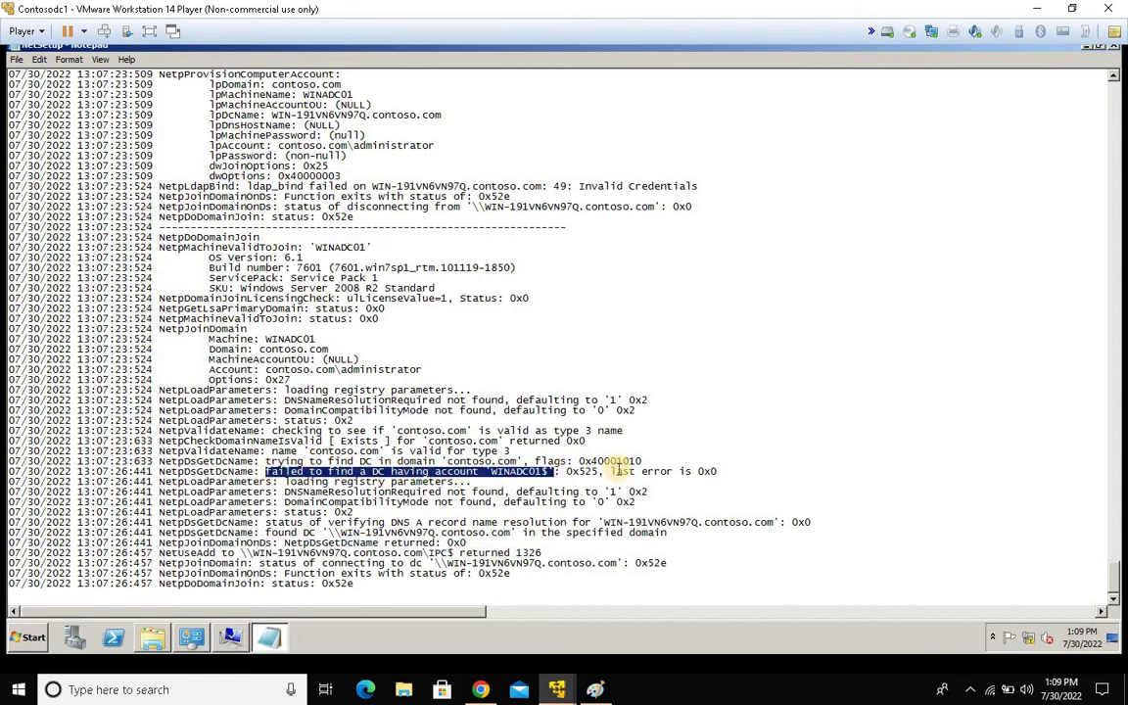
{"action": "key", "text": "shift+Home"}
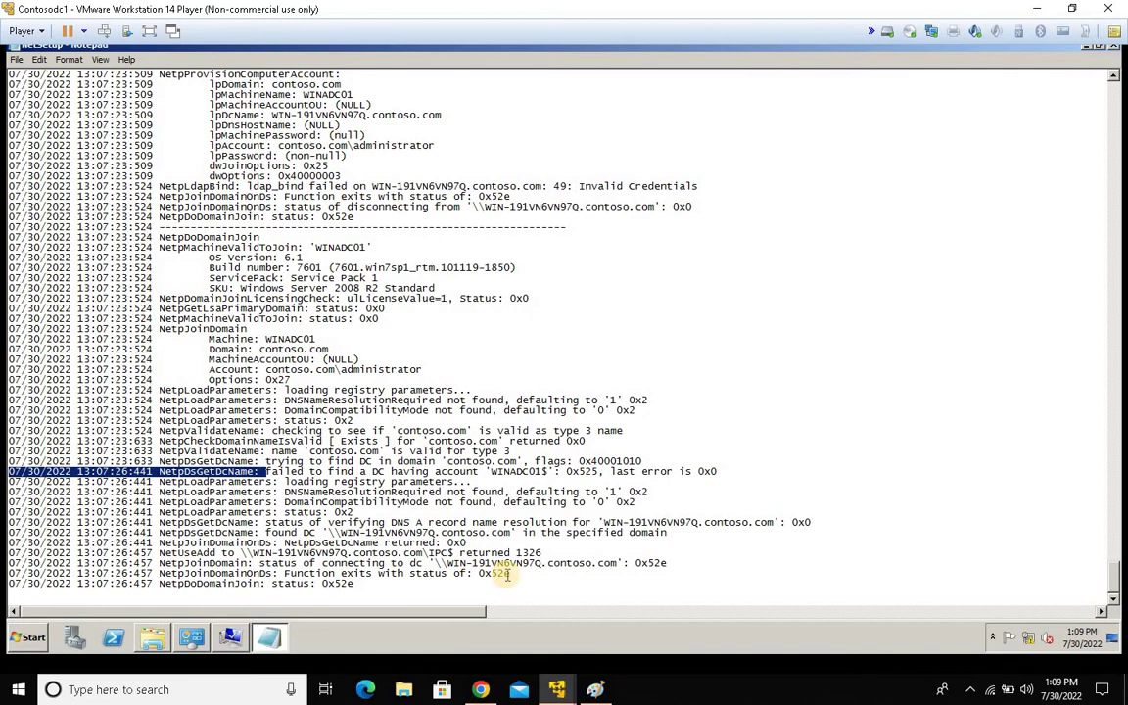
{"action": "left_click_drag", "start_coordinate": [355, 584], "coordinate": [162, 586]}
{"action": "key", "text": "ctrl+c"}
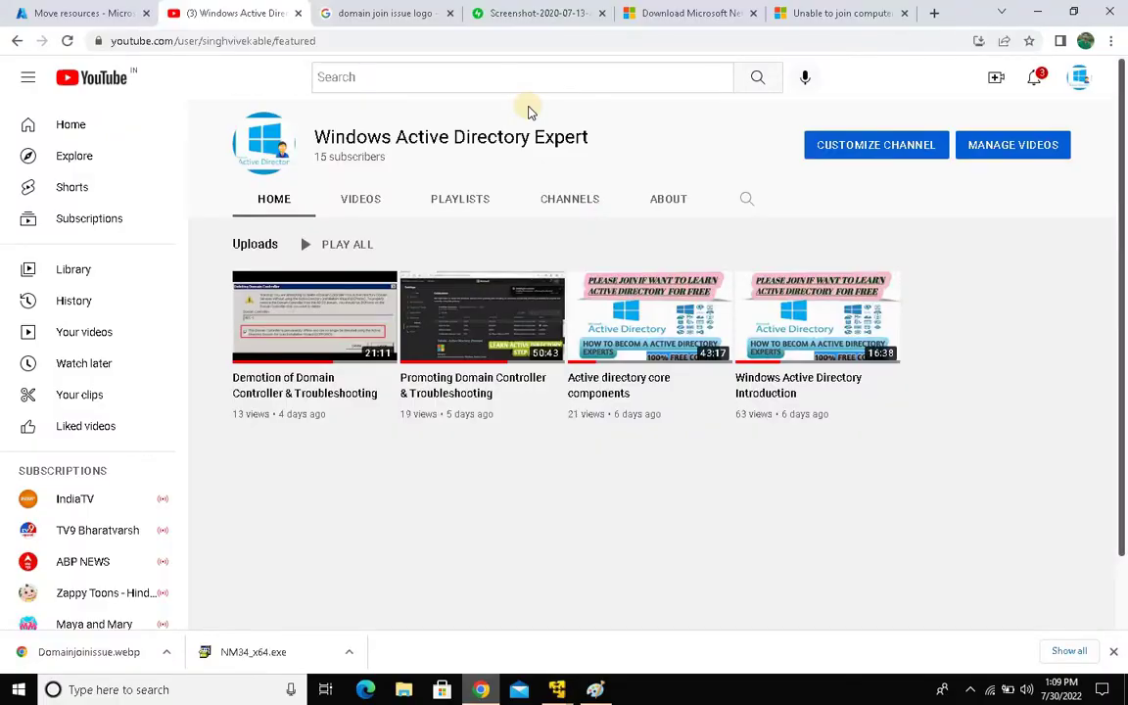
{"action": "key", "text": "alt+Tab"}
Step: Search Google for the pasted NetpDoDomainJoin 0x52e error string and view All results
{"action": "left_click", "coordinate": [412, 8]}
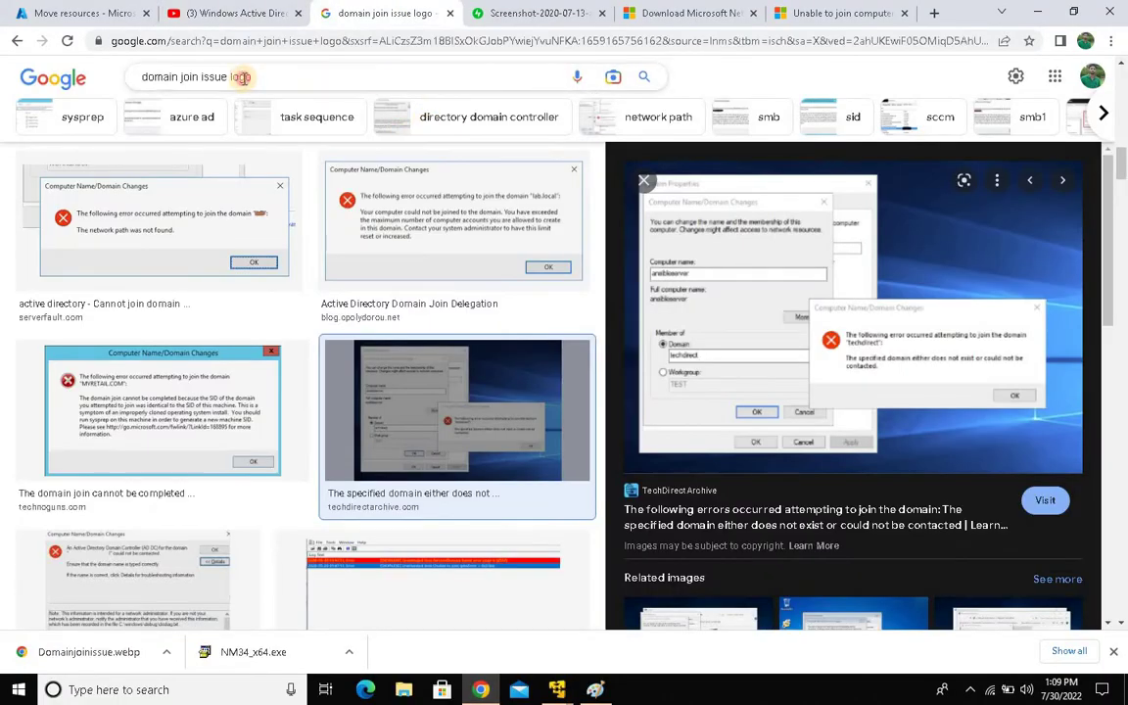
{"action": "left_click_drag", "start_coordinate": [245, 77], "coordinate": [4, 108]}
{"action": "key", "text": "ctrl+v"}
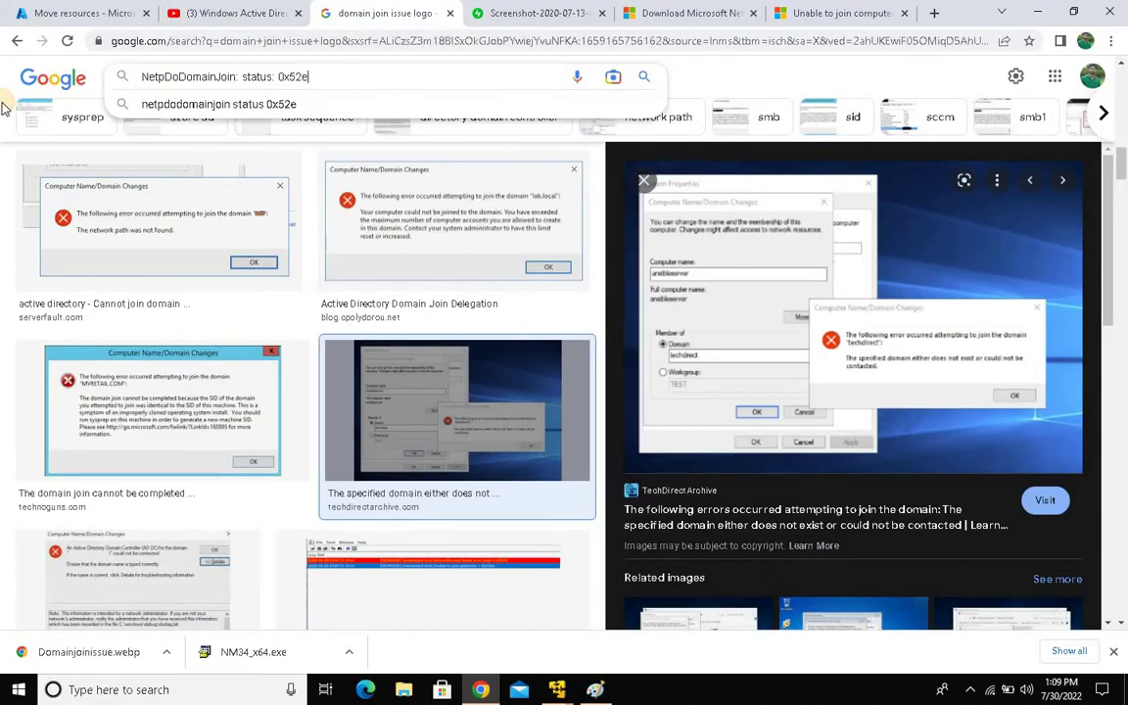
{"action": "key", "text": "Return"}
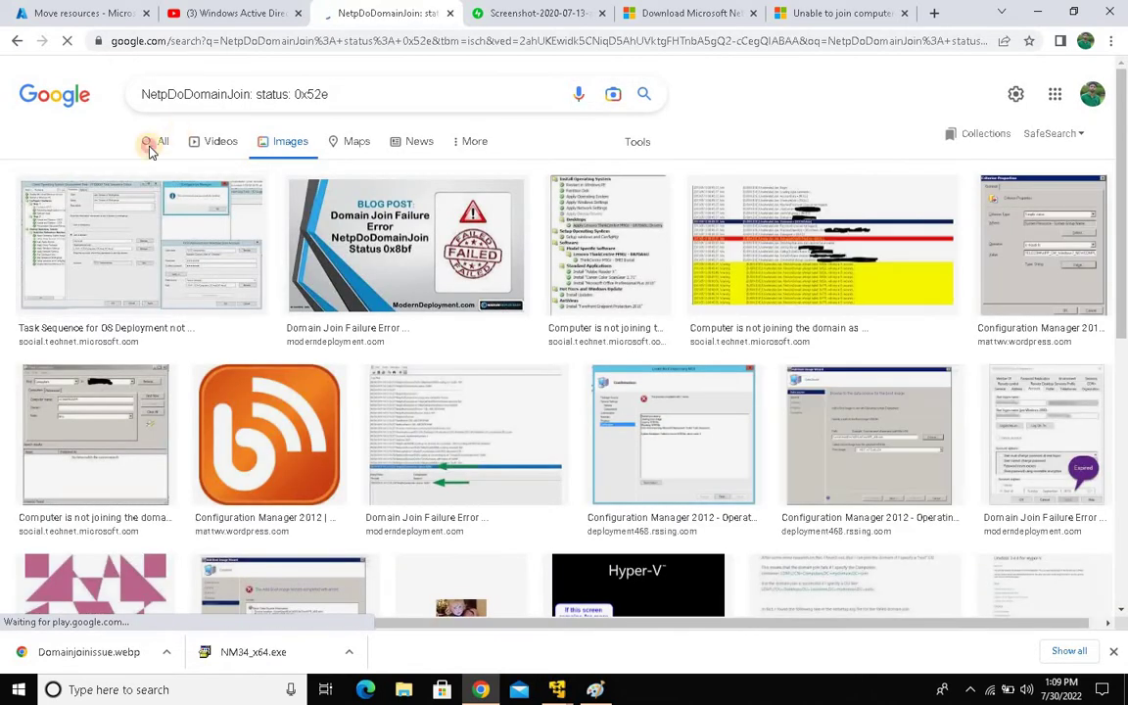
{"action": "left_click", "coordinate": [159, 144]}
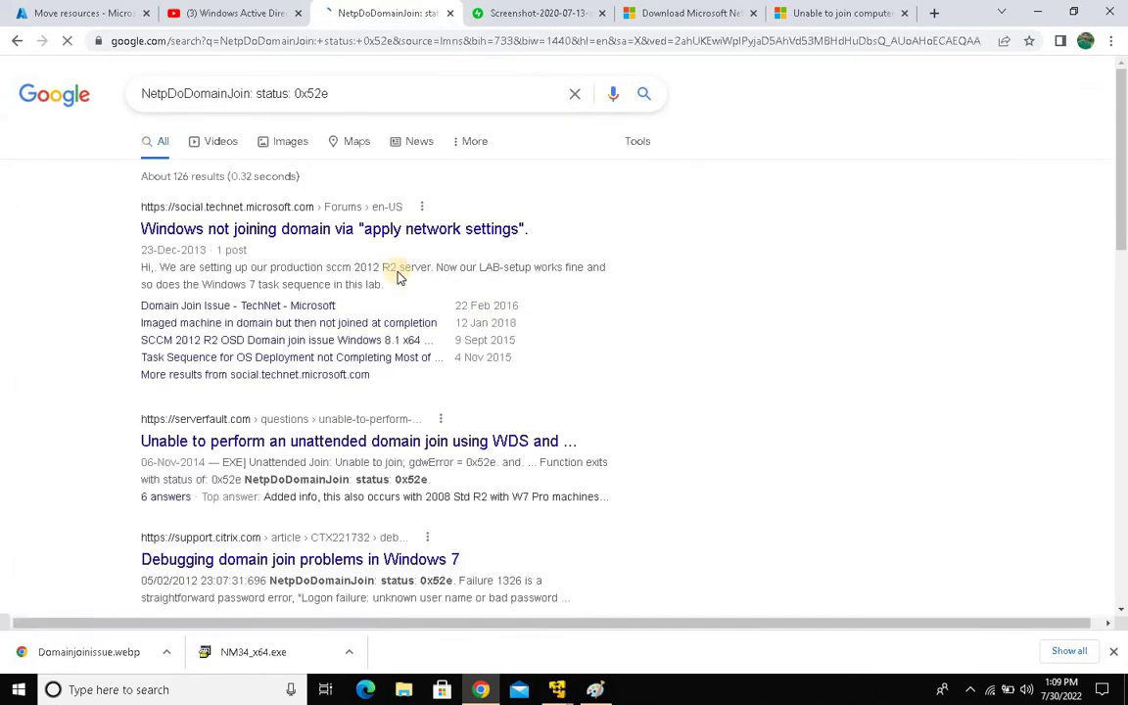
Step: Open the TechNet and serverfault results in new tabs and switch to the TechNet thread
{"action": "right_click", "coordinate": [432, 228]}
{"action": "left_click", "coordinate": [458, 241]}
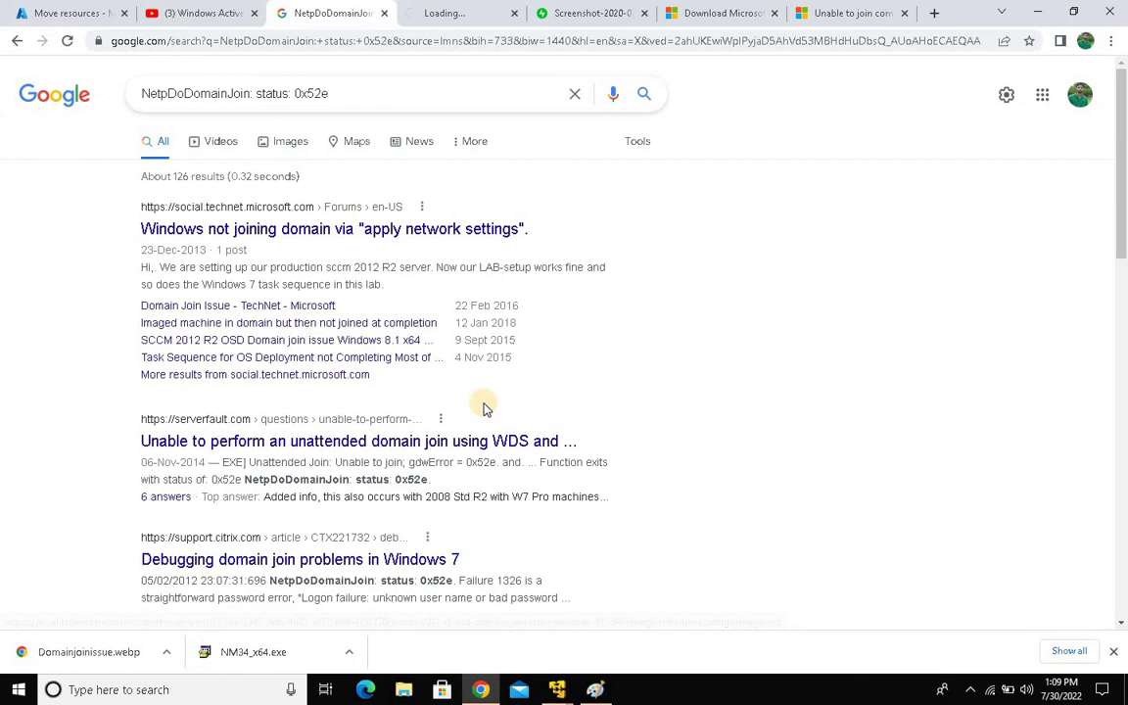
{"action": "scroll", "coordinate": [485, 406], "scroll_direction": "down", "scroll_amount": 1}
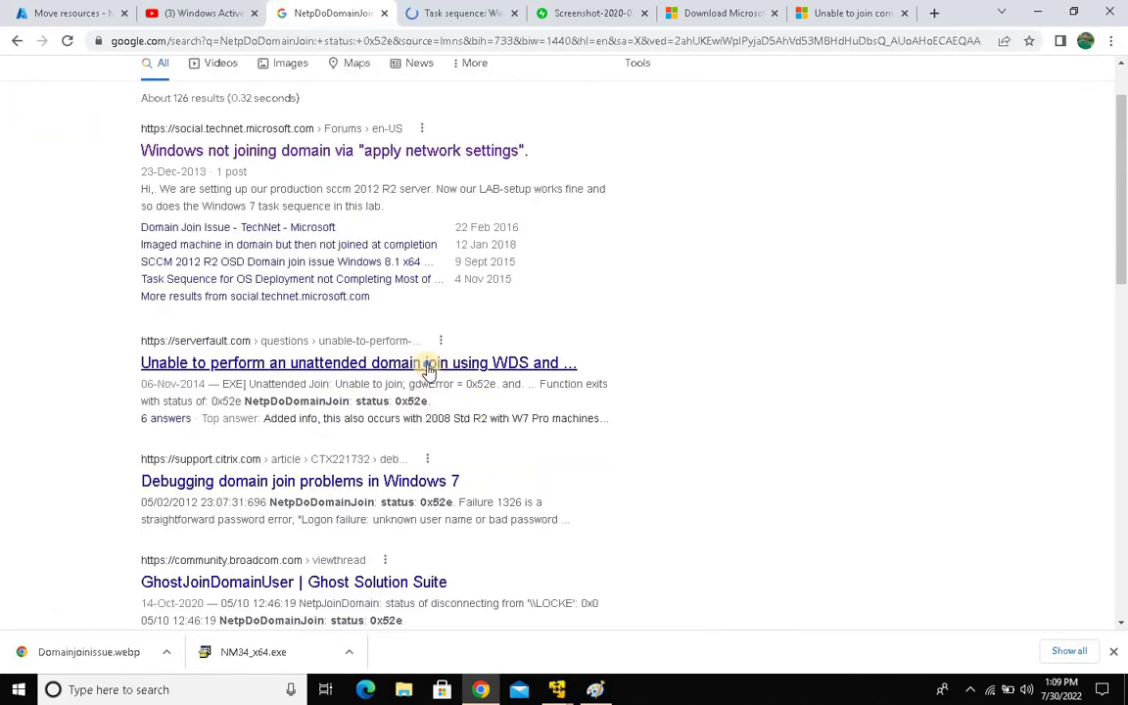
{"action": "right_click", "coordinate": [423, 366]}
{"action": "left_click", "coordinate": [436, 375]}
{"action": "key", "text": "ctrl+Tab"}
Step: Scroll to the TechNet answer and highlight that error 1326 means bad credentials
{"action": "scroll", "coordinate": [662, 481], "scroll_direction": "down", "scroll_amount": 3}
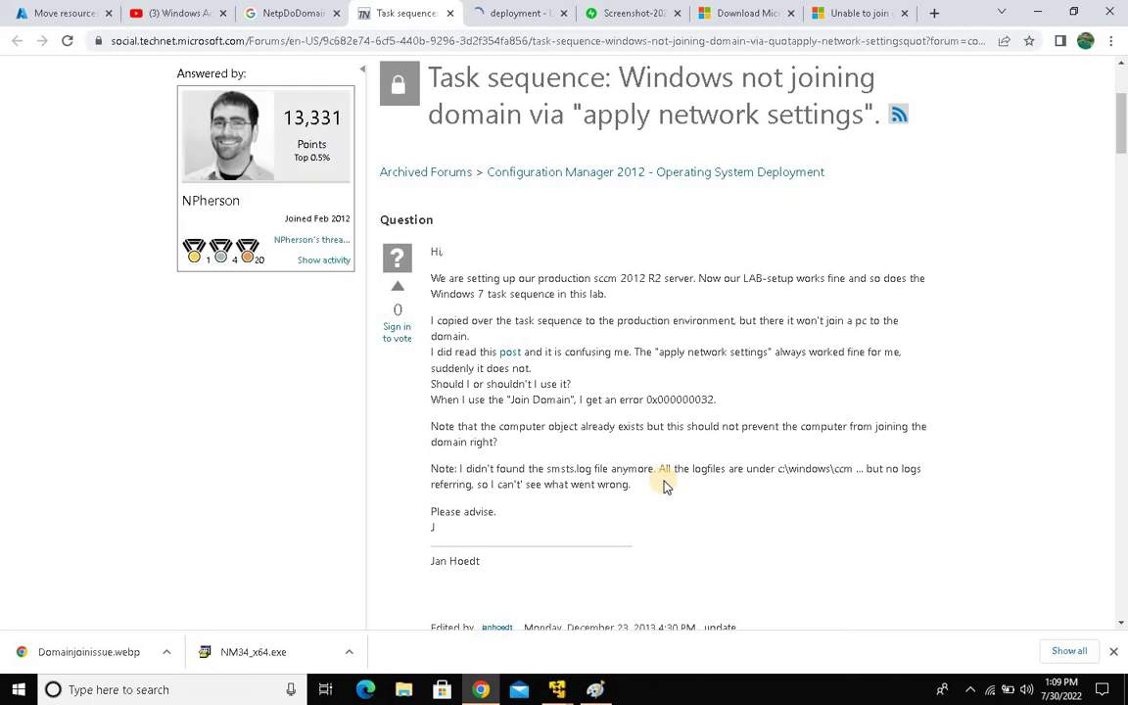
{"action": "scroll", "coordinate": [663, 484], "scroll_direction": "down", "scroll_amount": 5}
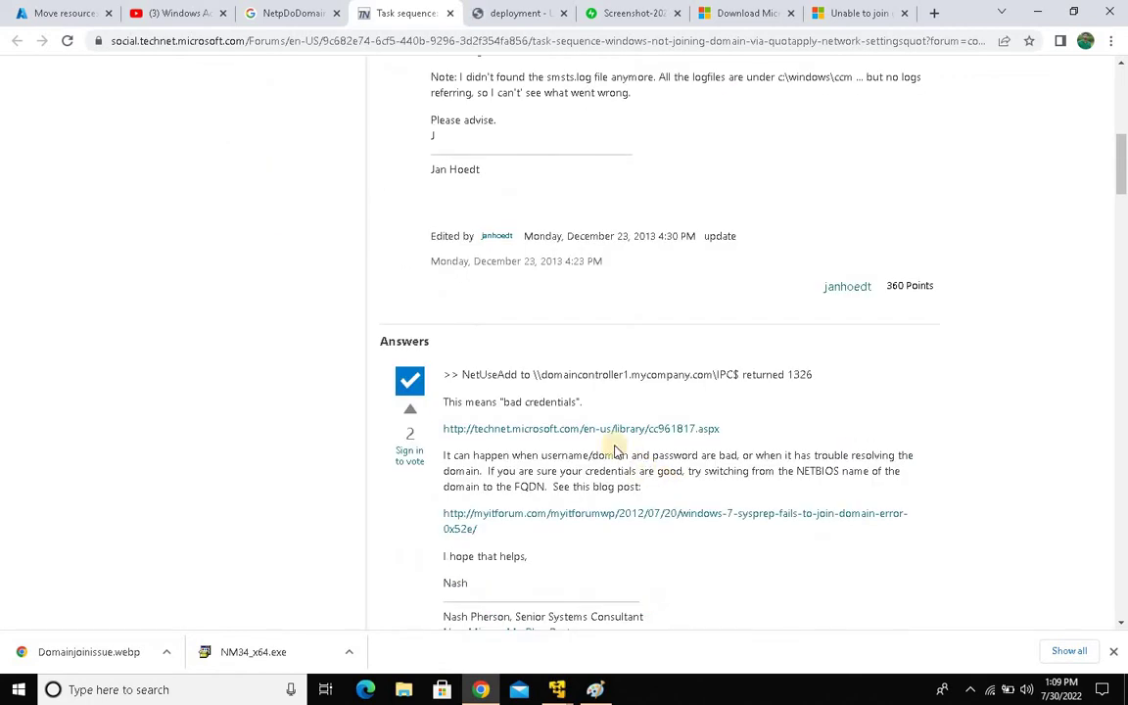
{"action": "left_click_drag", "start_coordinate": [456, 402], "coordinate": [530, 401]}
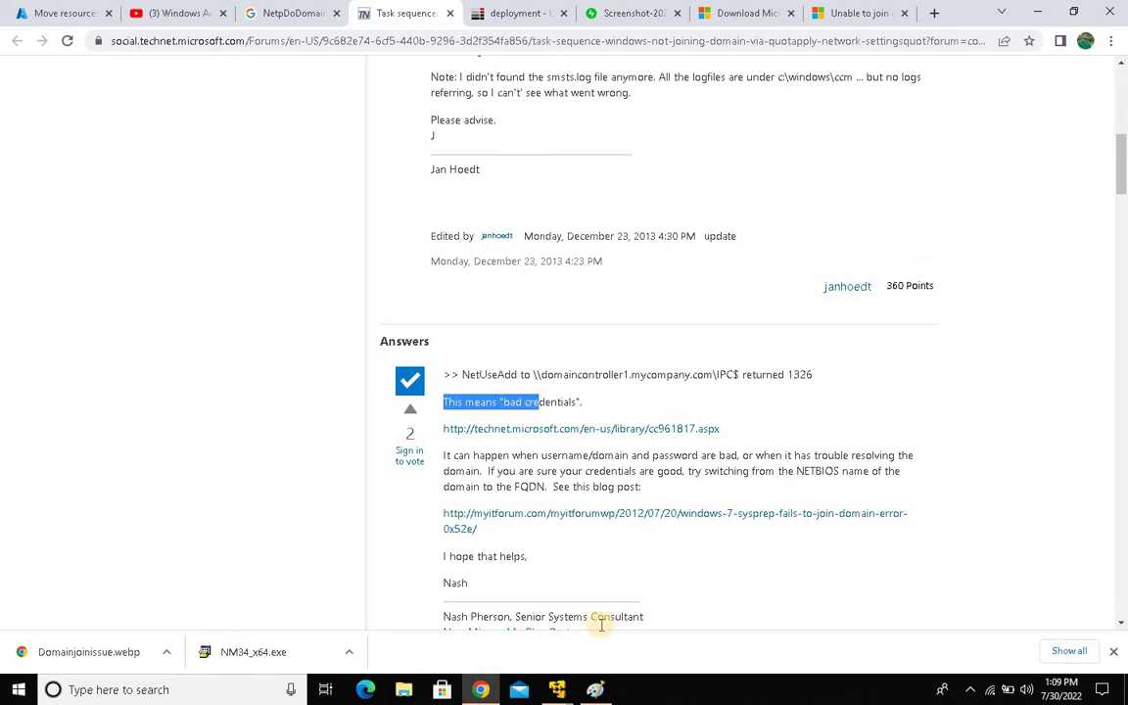
{"action": "left_click", "coordinate": [807, 374]}
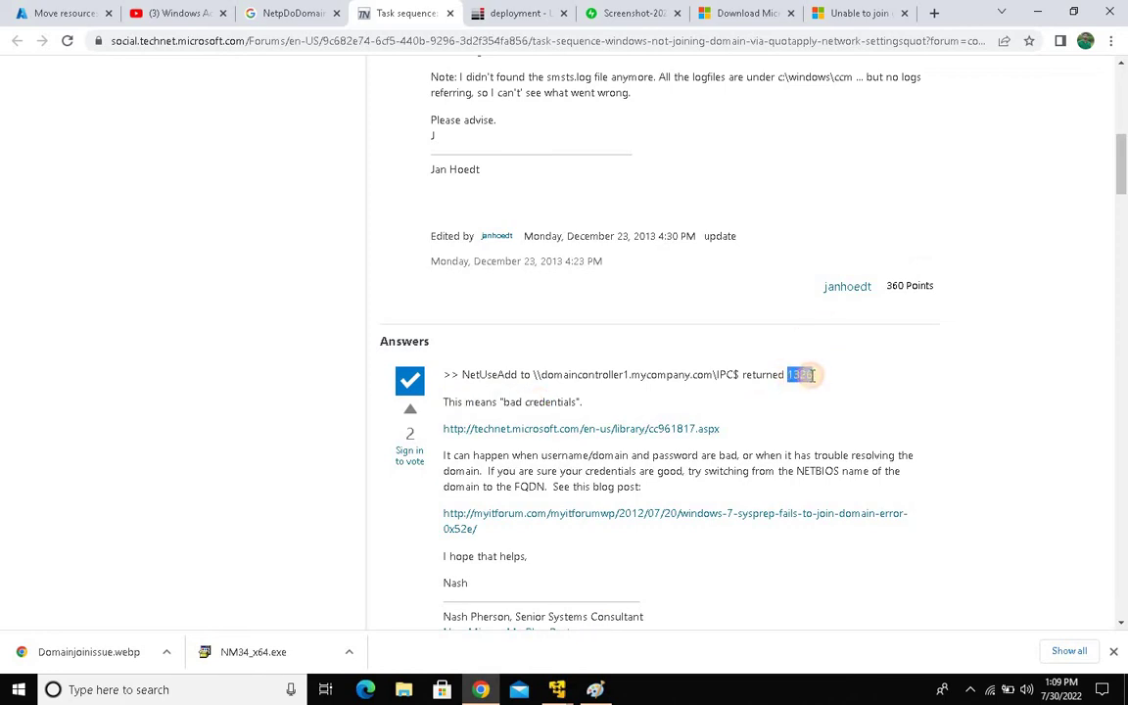
{"action": "left_click", "coordinate": [556, 689]}
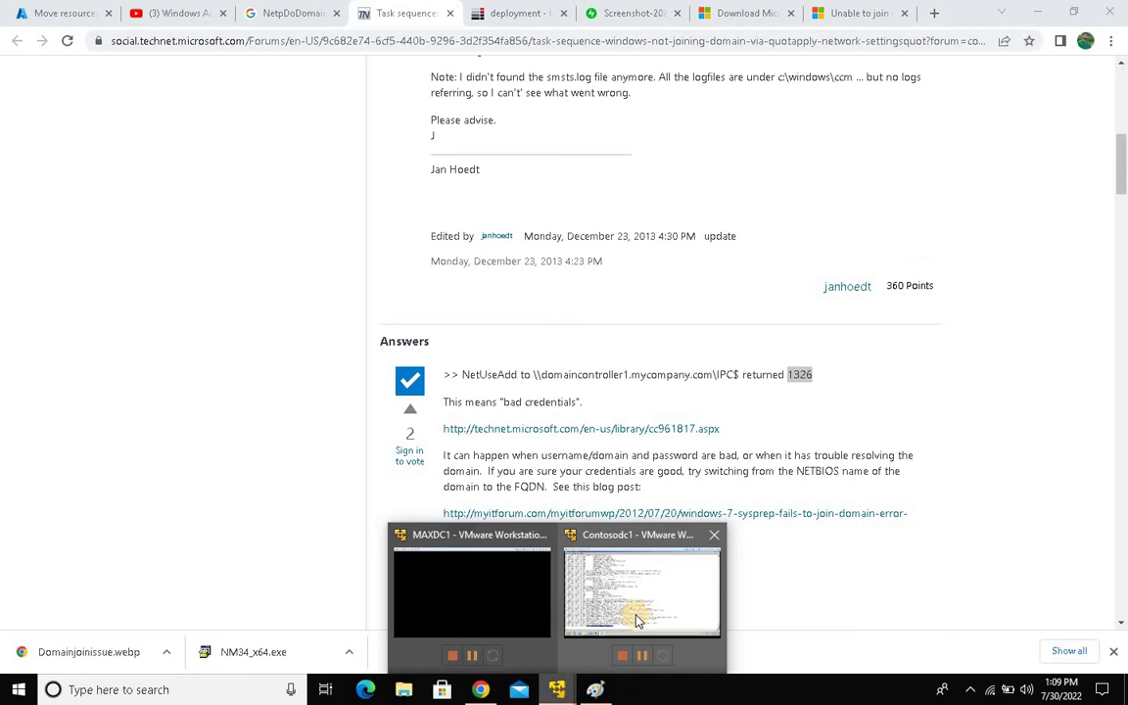
Step: Compare the log's NetUseAdd 1326 line with the forum's bad-username-or-password explanation, returning to Contosodc1
{"action": "left_click", "coordinate": [636, 619]}
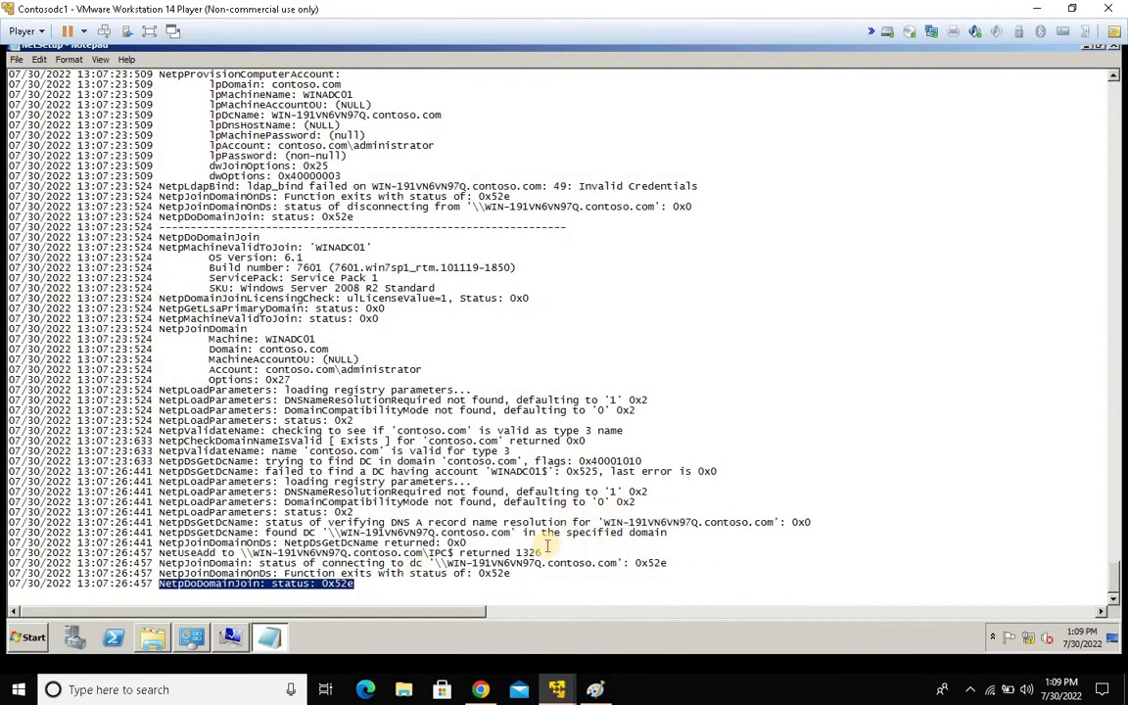
{"action": "left_click_drag", "start_coordinate": [537, 552], "coordinate": [10, 554]}
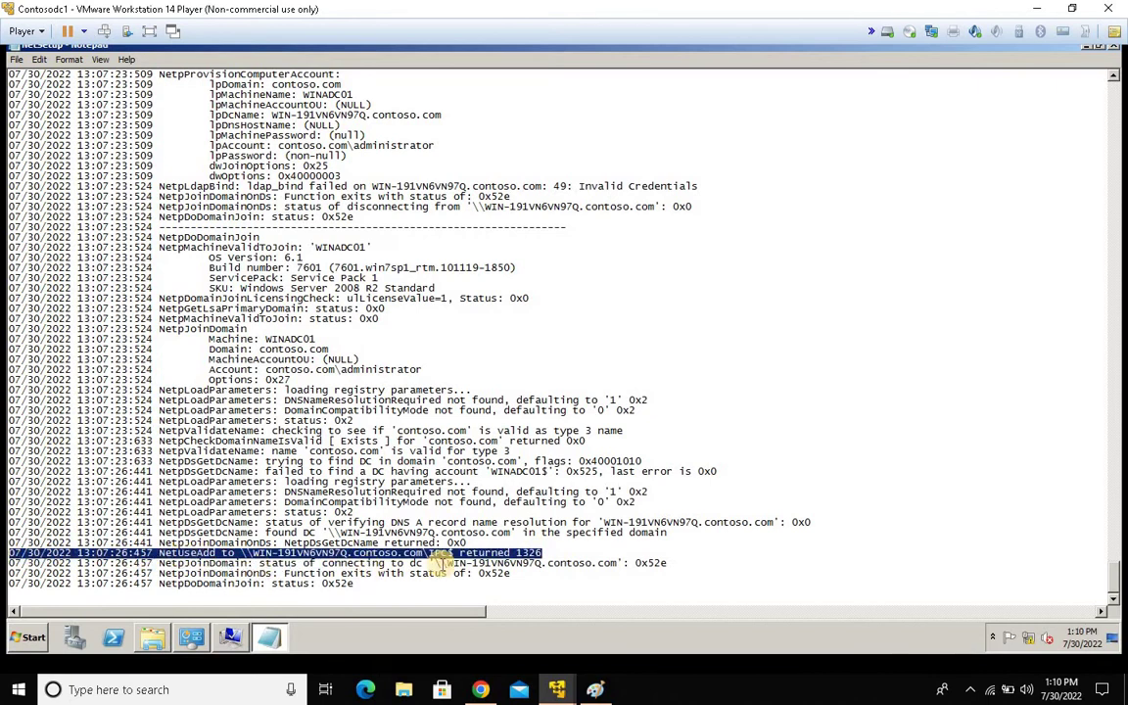
{"action": "left_click", "coordinate": [479, 689]}
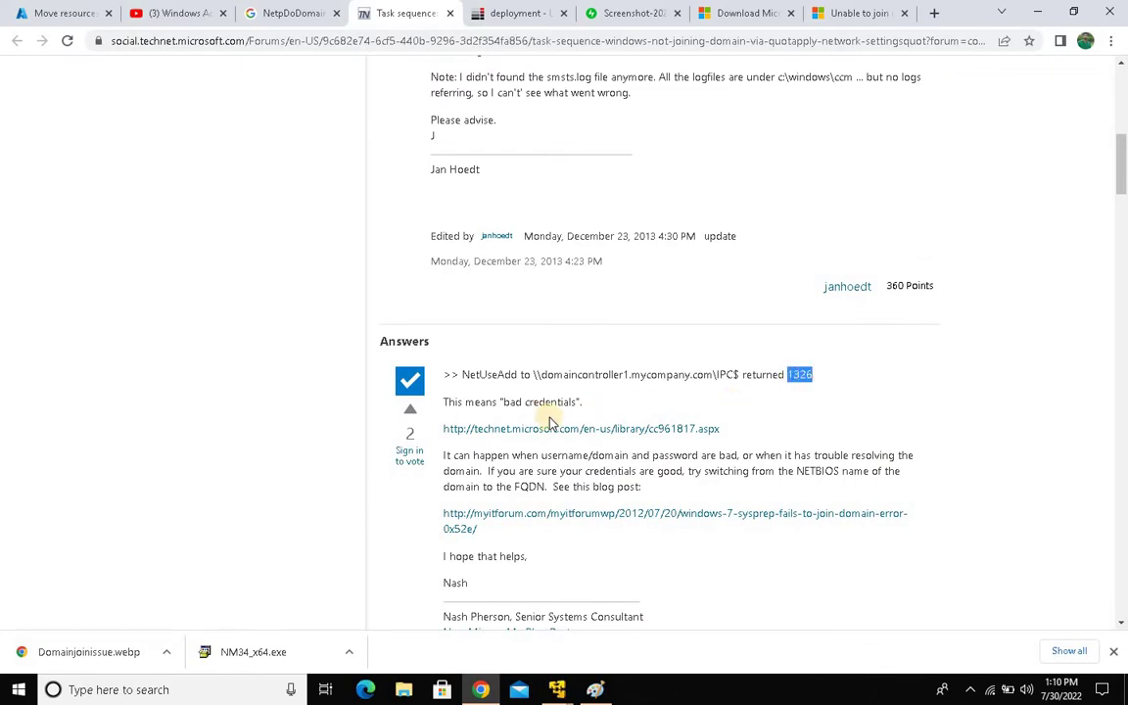
{"action": "left_click_drag", "start_coordinate": [445, 402], "coordinate": [580, 403]}
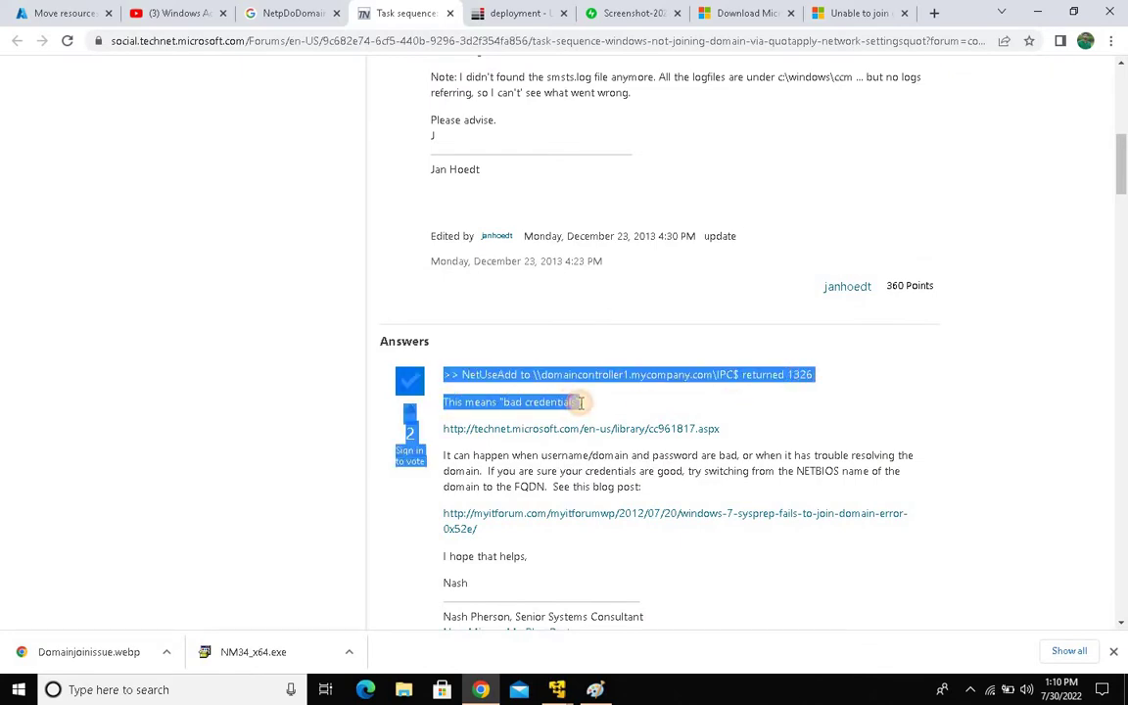
{"action": "left_click_drag", "start_coordinate": [453, 455], "coordinate": [777, 450]}
{"action": "left_click_drag", "start_coordinate": [501, 401], "coordinate": [586, 401]}
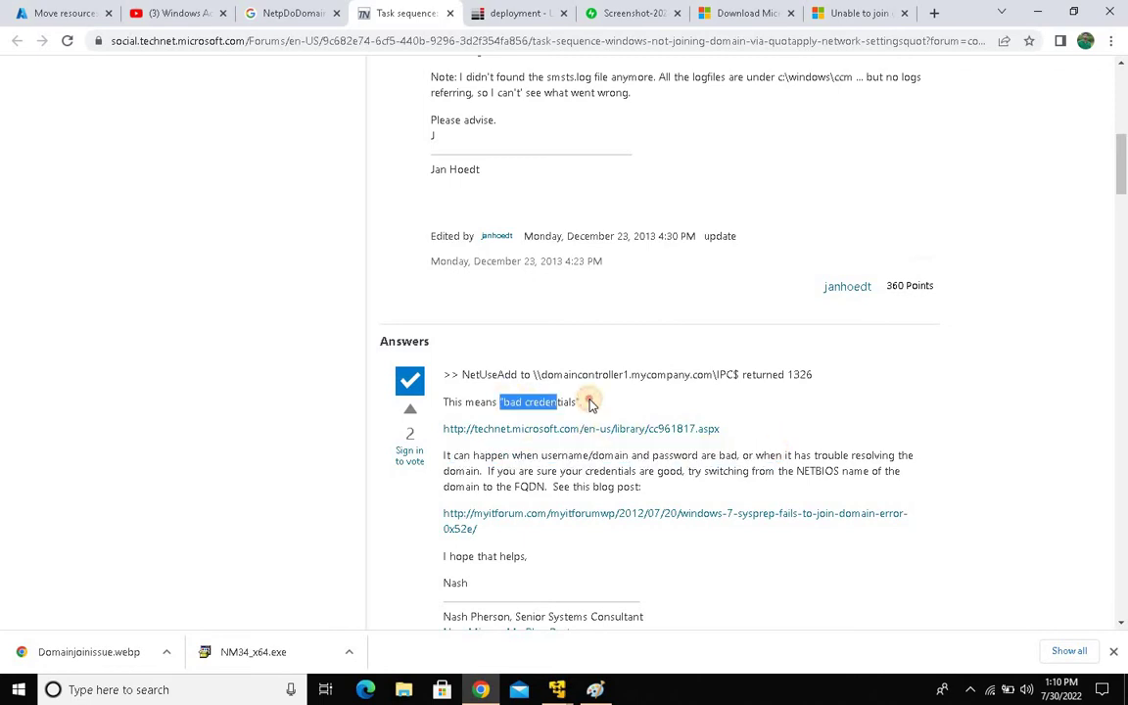
{"action": "mouse_move", "coordinate": [563, 689]}
{"action": "left_click", "coordinate": [587, 573]}
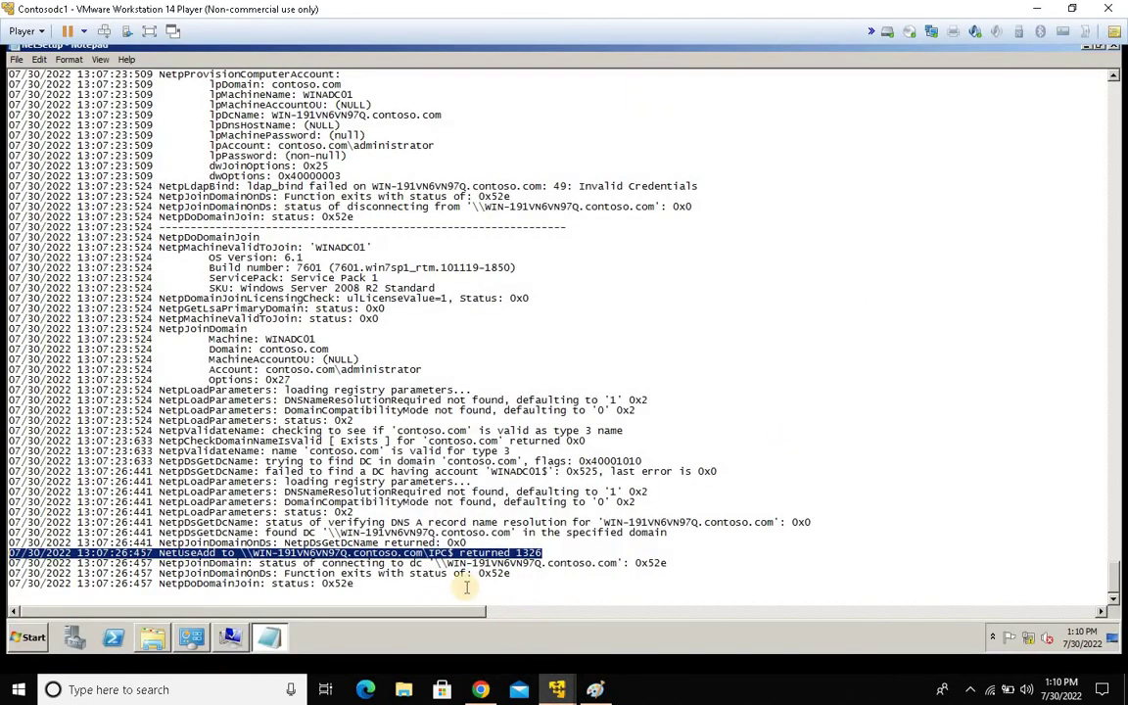
{"action": "left_click", "coordinate": [438, 584]}
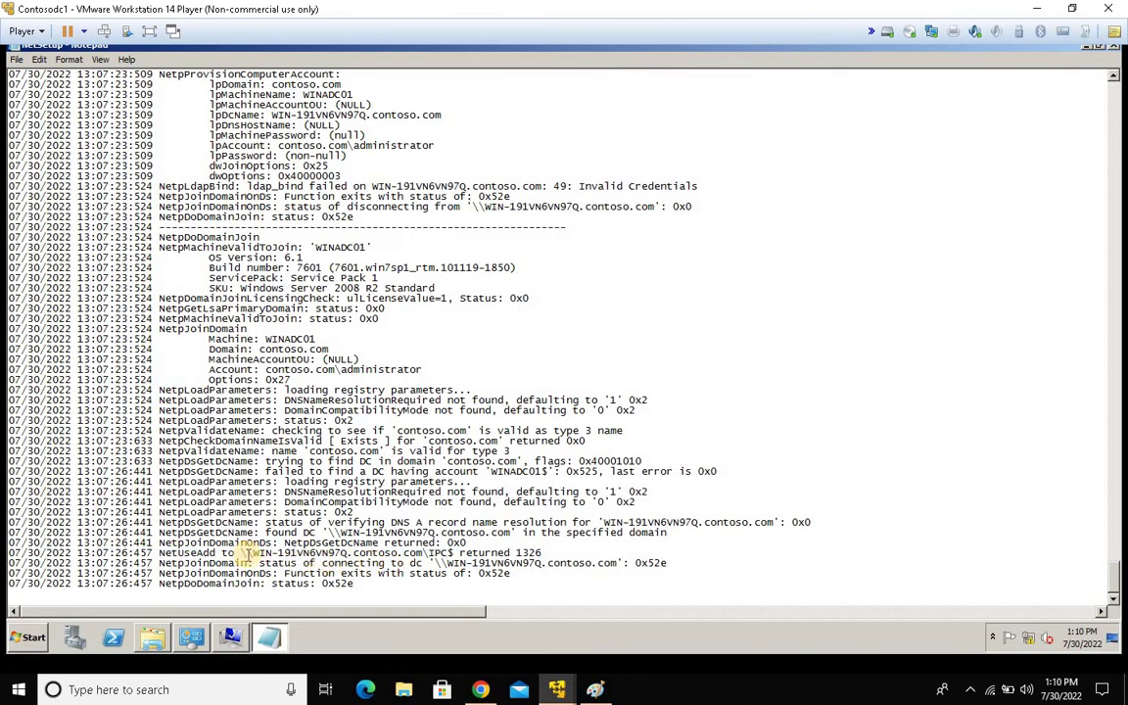
Step: Highlight the NetpJoinDomain status lines and the NetUseAdd returned 1326 line in the log
{"action": "left_click_drag", "start_coordinate": [247, 553], "coordinate": [661, 573]}
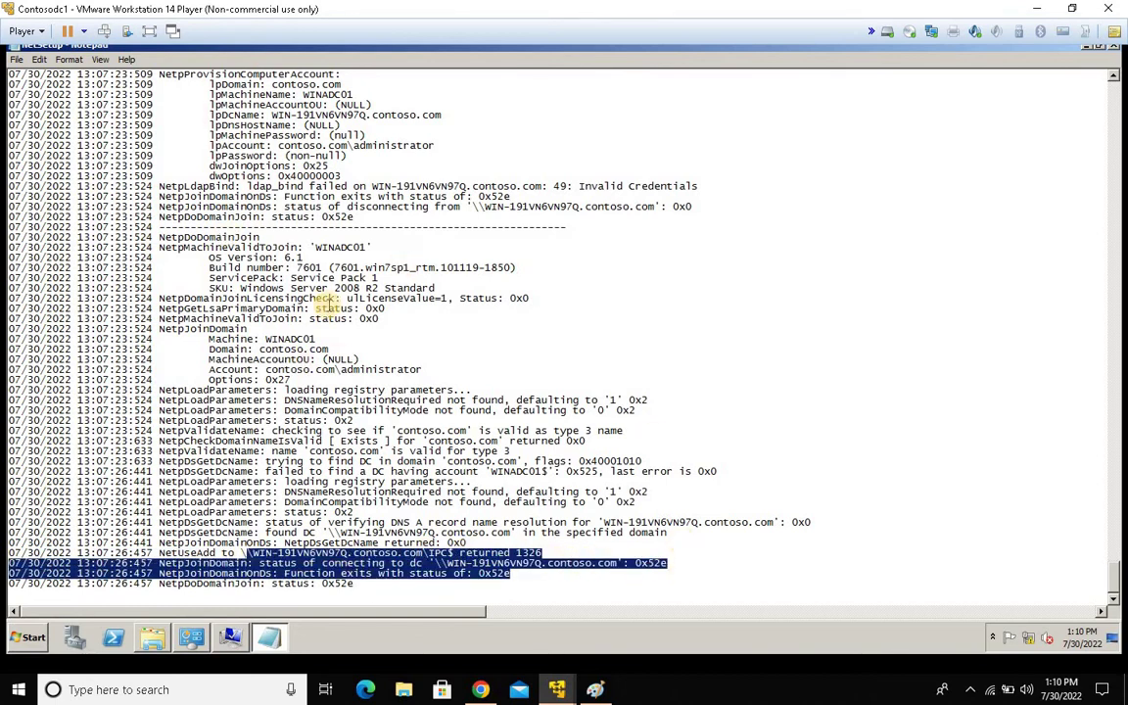
{"action": "left_click", "coordinate": [452, 562]}
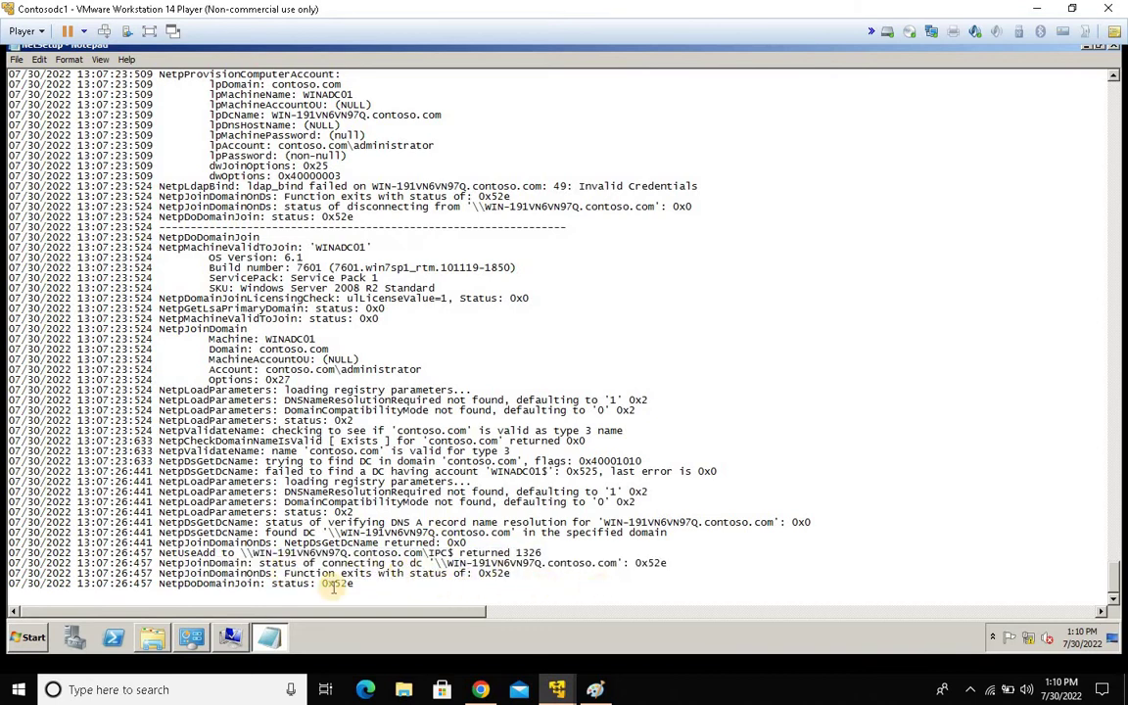
{"action": "left_click_drag", "start_coordinate": [249, 531], "coordinate": [12, 554]}
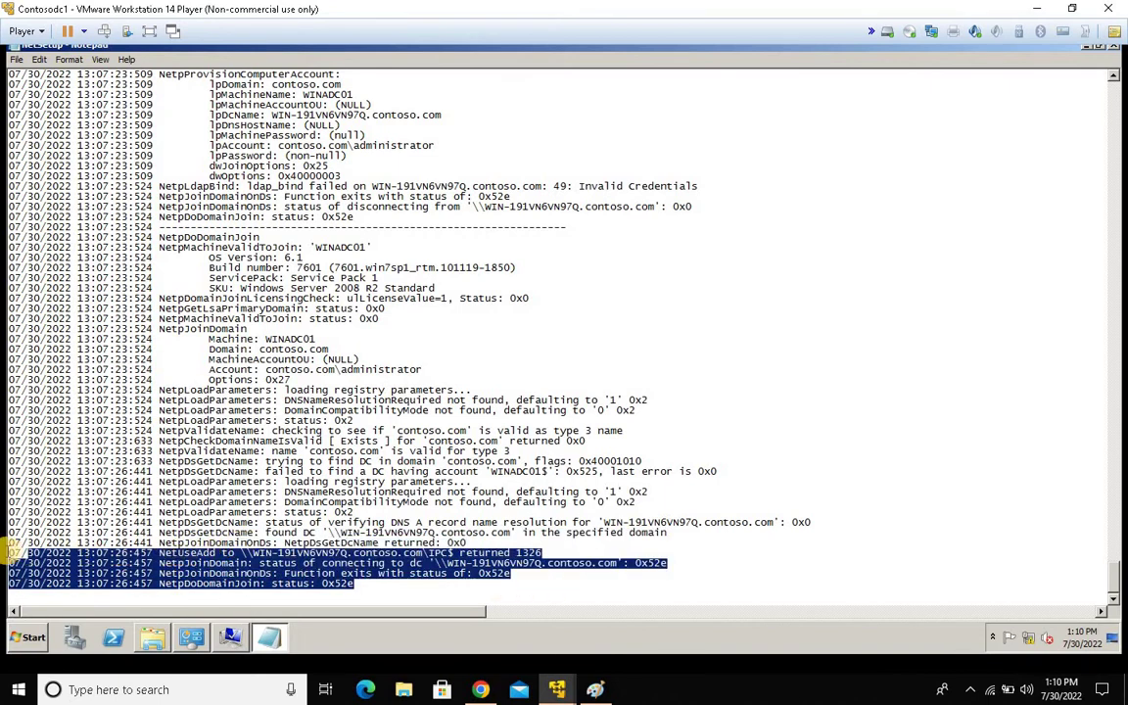
{"action": "left_click", "coordinate": [250, 566]}
{"action": "left_click_drag", "start_coordinate": [157, 562], "coordinate": [667, 563]}
{"action": "left_click_drag", "start_coordinate": [157, 573], "coordinate": [533, 577]}
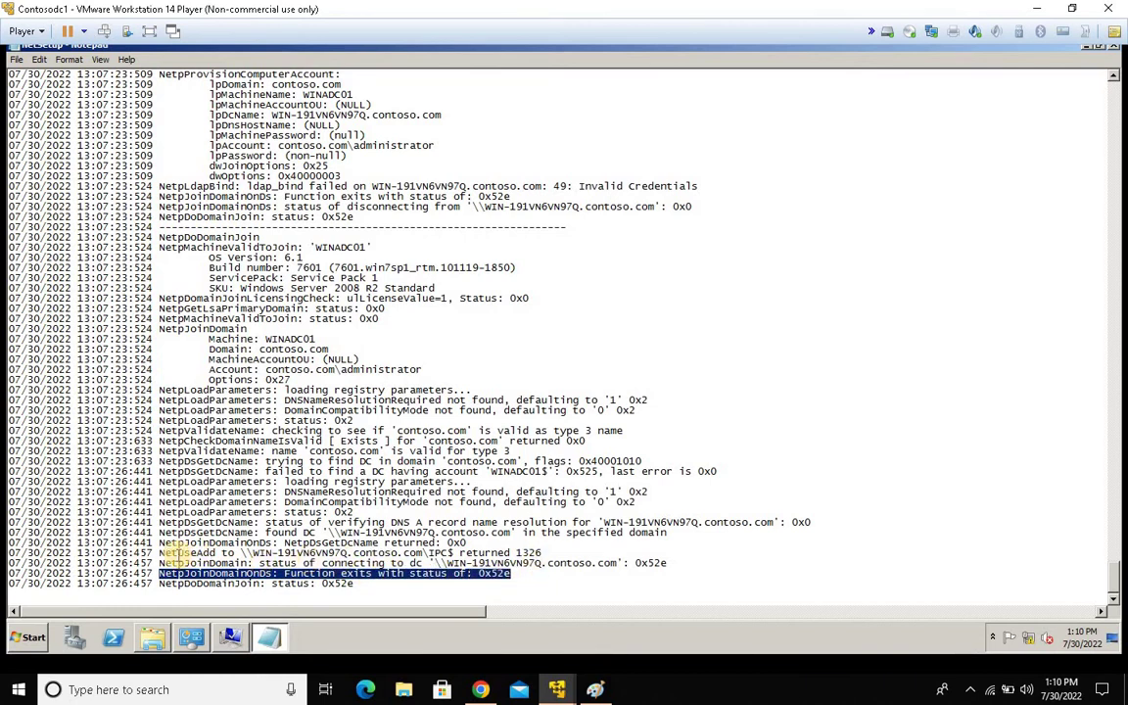
{"action": "left_click_drag", "start_coordinate": [160, 554], "coordinate": [375, 556]}
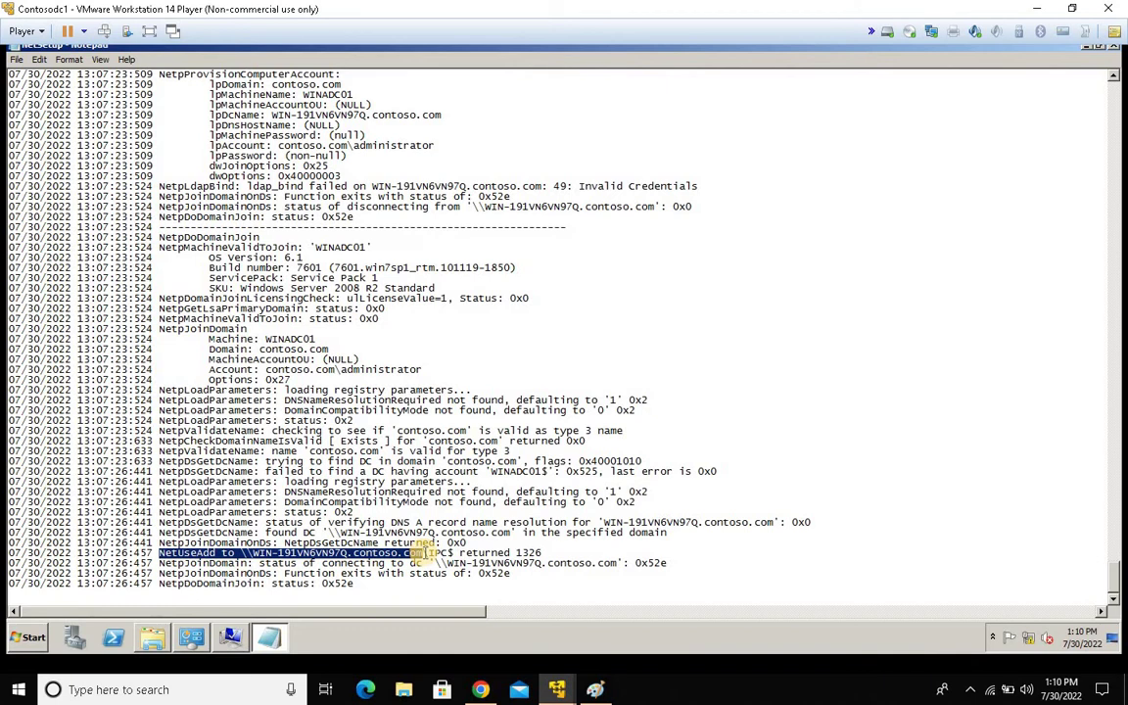
{"action": "left_click_drag", "start_coordinate": [452, 554], "coordinate": [551, 554]}
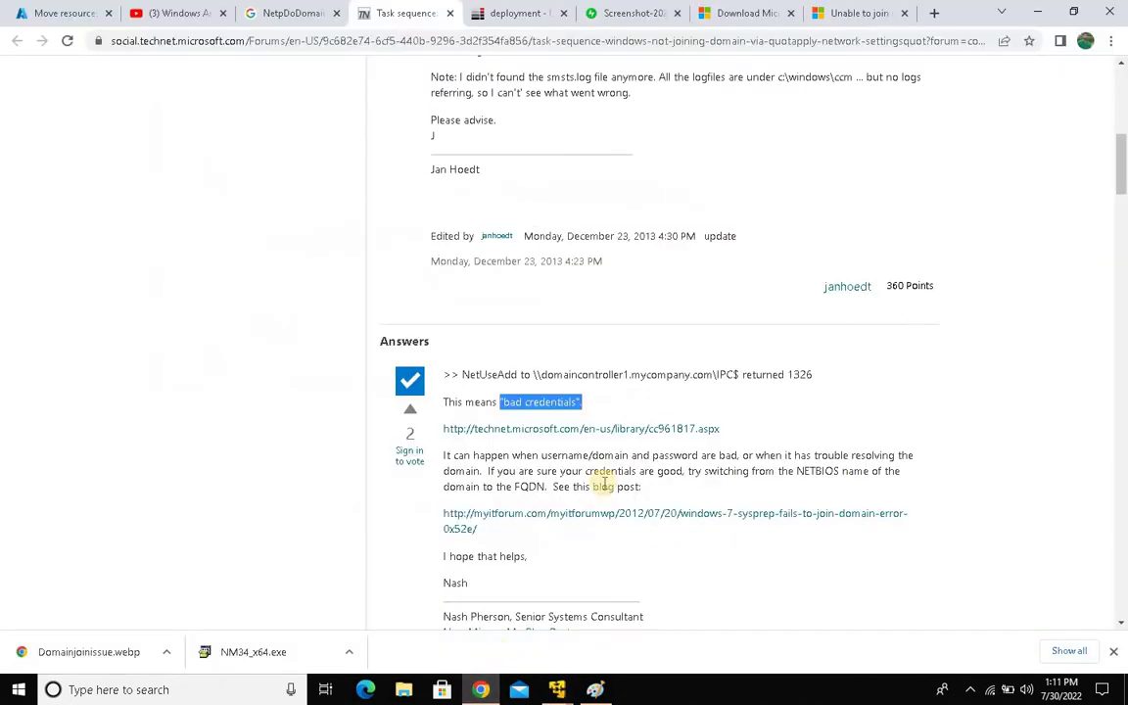
Step: Re-highlight the NetUseAdd line, then bring Chrome's TechNet domain-join thread to the front
{"action": "left_click", "coordinate": [480, 689]}
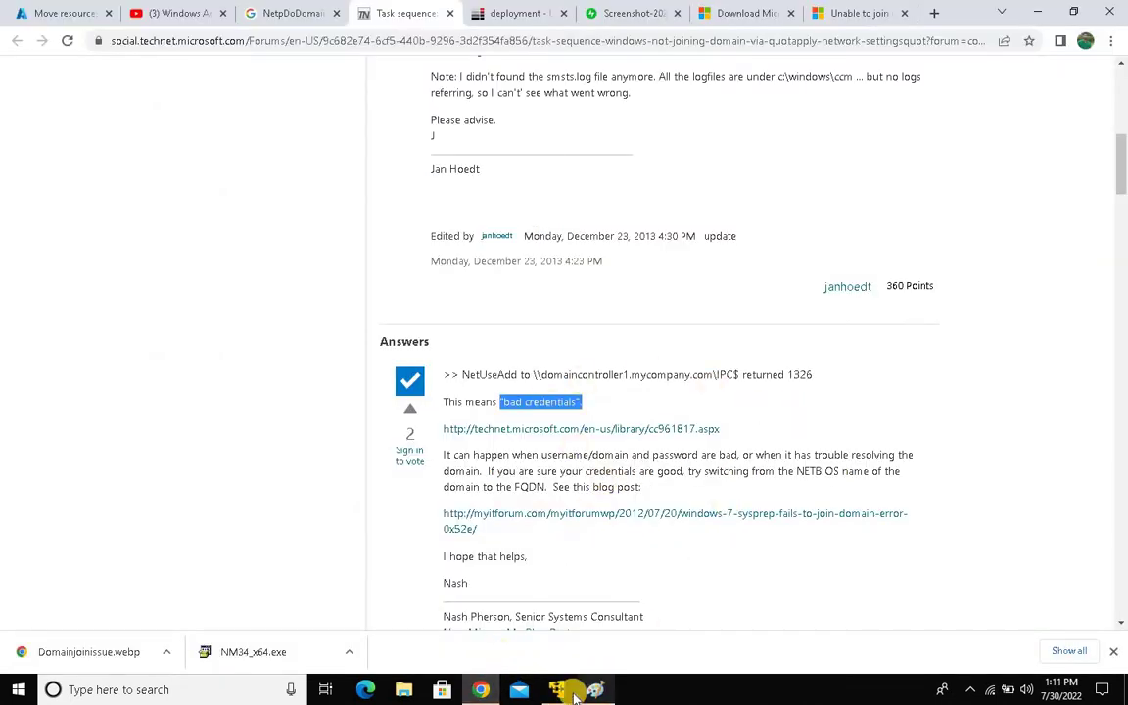
{"action": "mouse_move", "coordinate": [557, 690]}
{"action": "left_click", "coordinate": [550, 580]}
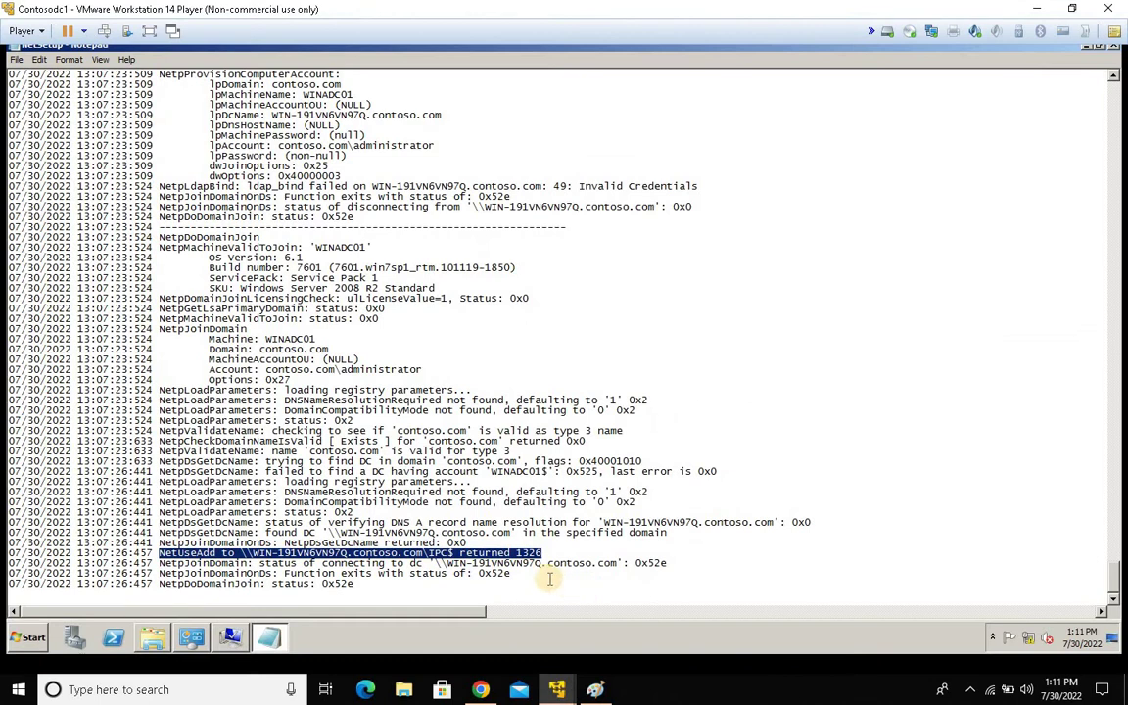
{"action": "left_click_drag", "start_coordinate": [543, 554], "coordinate": [164, 554]}
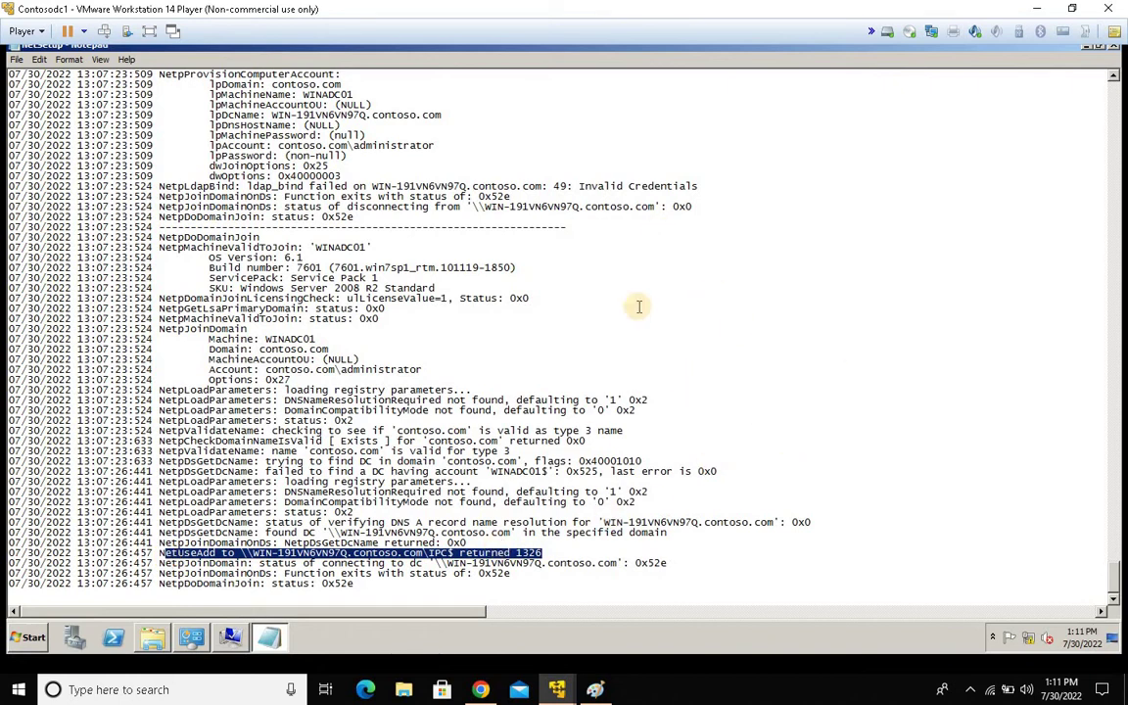
{"action": "scroll", "coordinate": [604, 382], "scroll_direction": "up", "scroll_amount": 4}
{"action": "scroll", "coordinate": [825, 495], "scroll_direction": "down", "scroll_amount": 4}
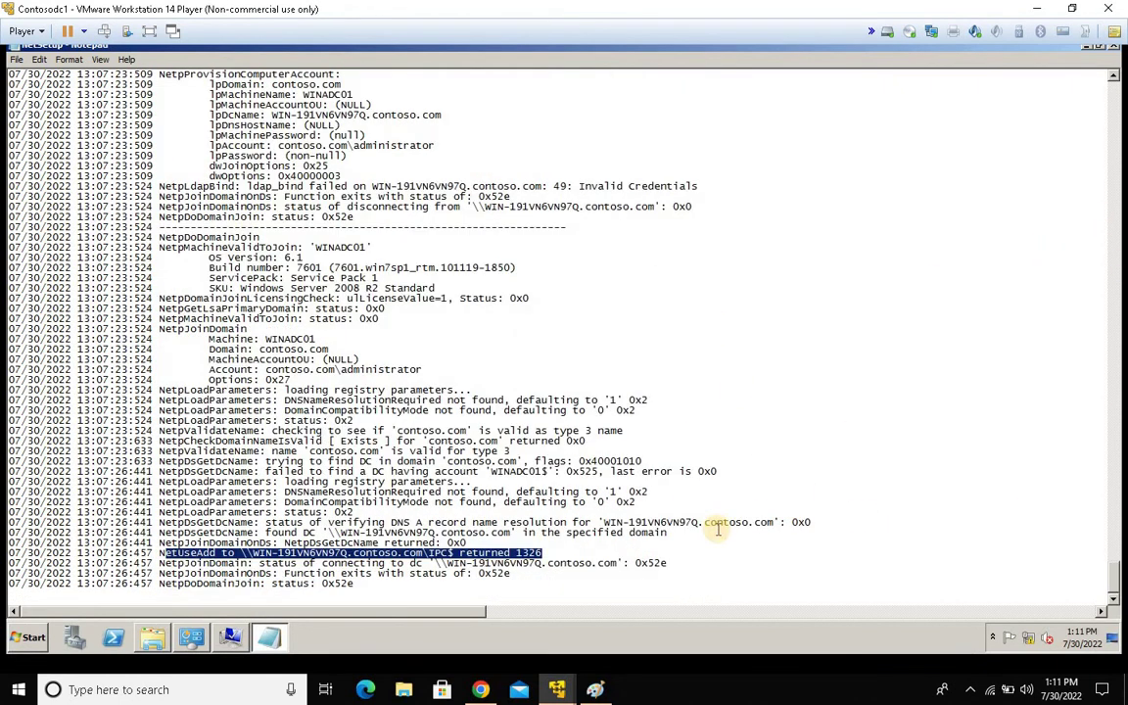
{"action": "key", "text": "alt+Tab"}
{"action": "scroll", "coordinate": [546, 307], "scroll_direction": "up", "scroll_amount": 5}
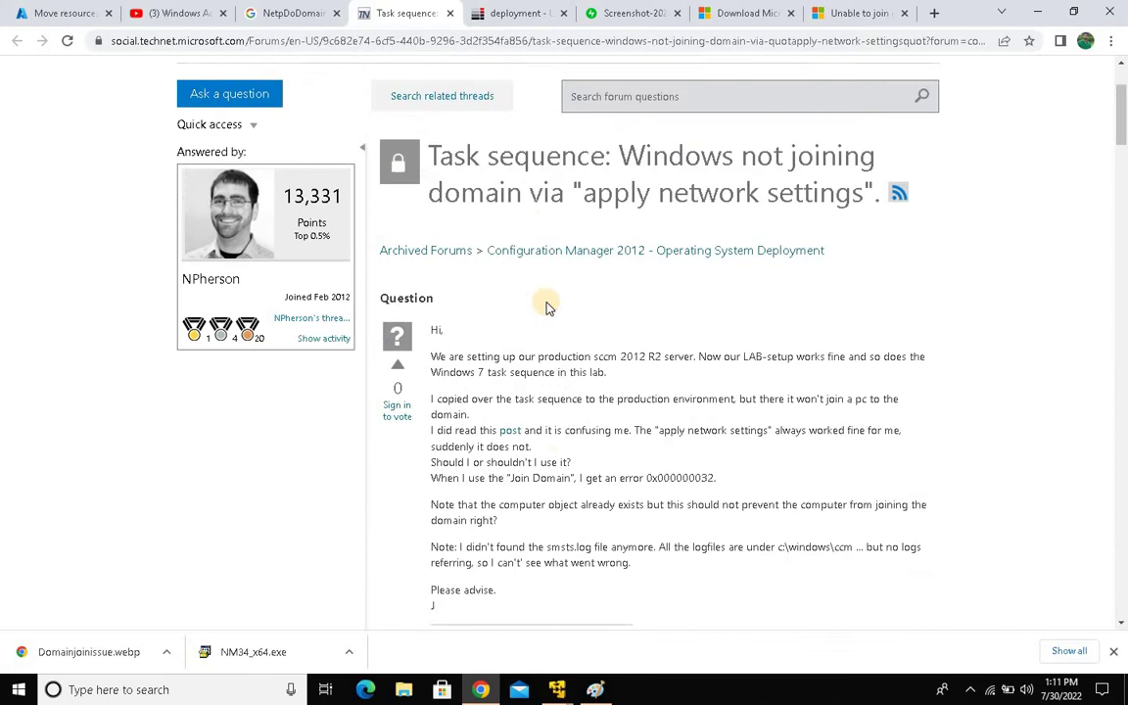
Step: Close the Server Fault deployment question and scroll through the TechNet replies
{"action": "left_click", "coordinate": [497, 13]}
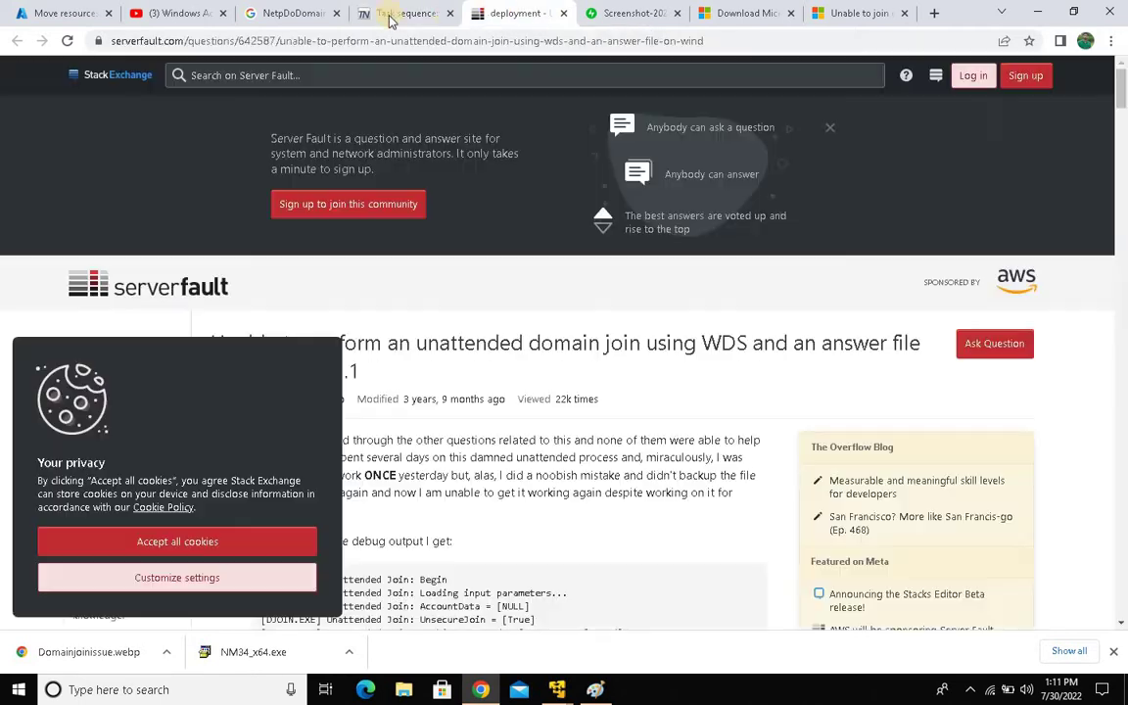
{"action": "left_click", "coordinate": [563, 14]}
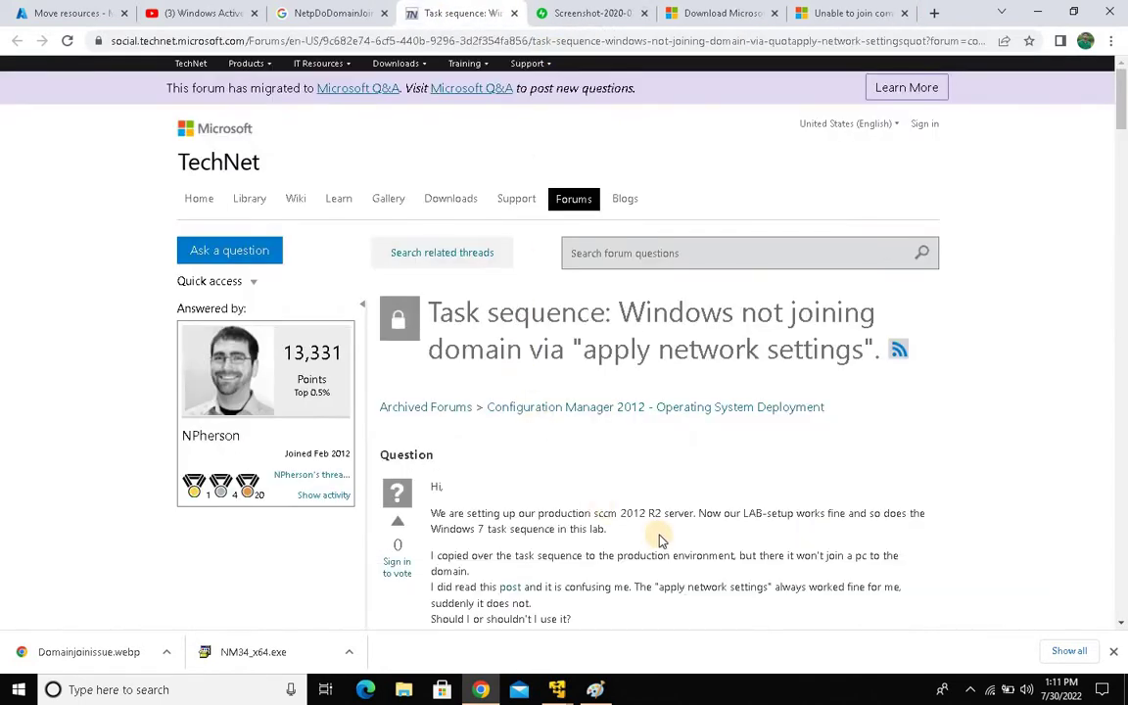
{"action": "scroll", "coordinate": [659, 536], "scroll_direction": "down", "scroll_amount": 15}
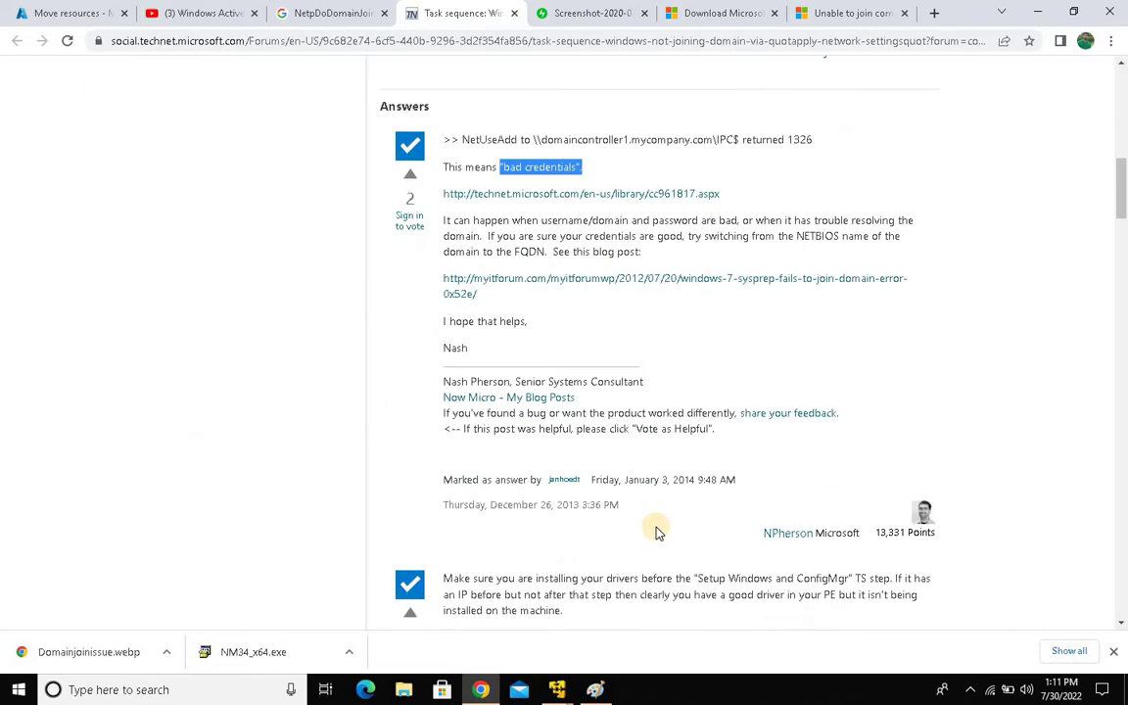
{"action": "scroll", "coordinate": [656, 529], "scroll_direction": "down", "scroll_amount": 7}
{"action": "scroll", "coordinate": [658, 527], "scroll_direction": "down", "scroll_amount": 4}
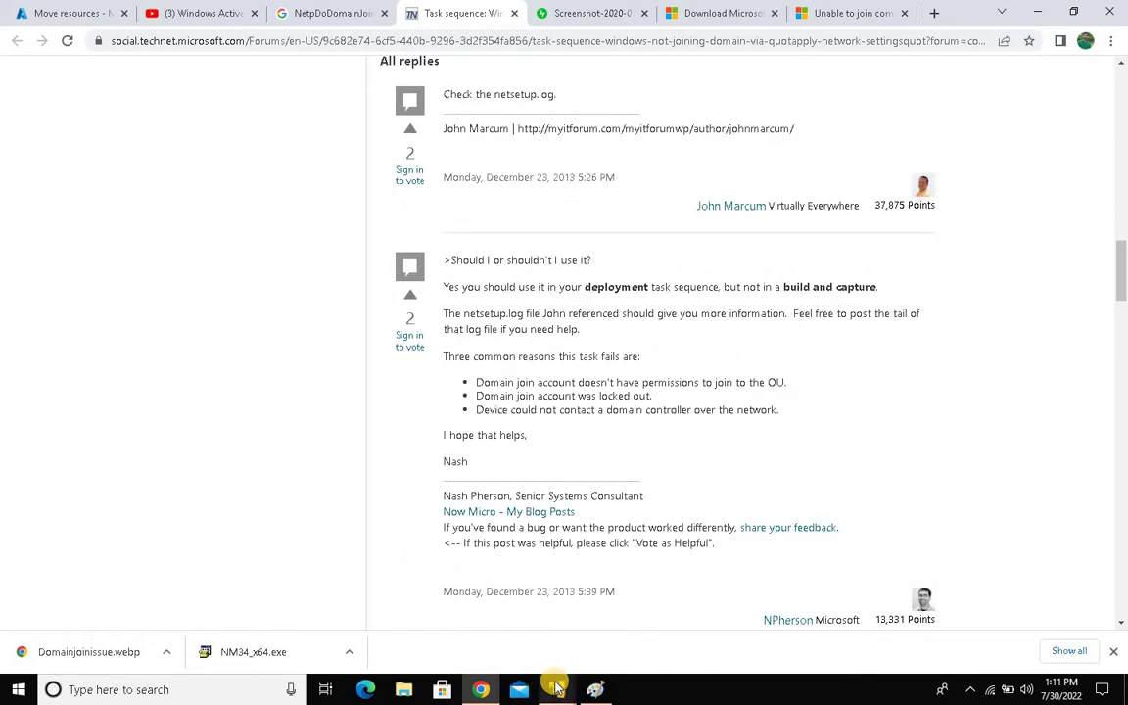
Step: Return to the VM's NetSetup log and highlight the lines about connecting to the DC
{"action": "mouse_move", "coordinate": [556, 686]}
{"action": "left_click", "coordinate": [618, 619]}
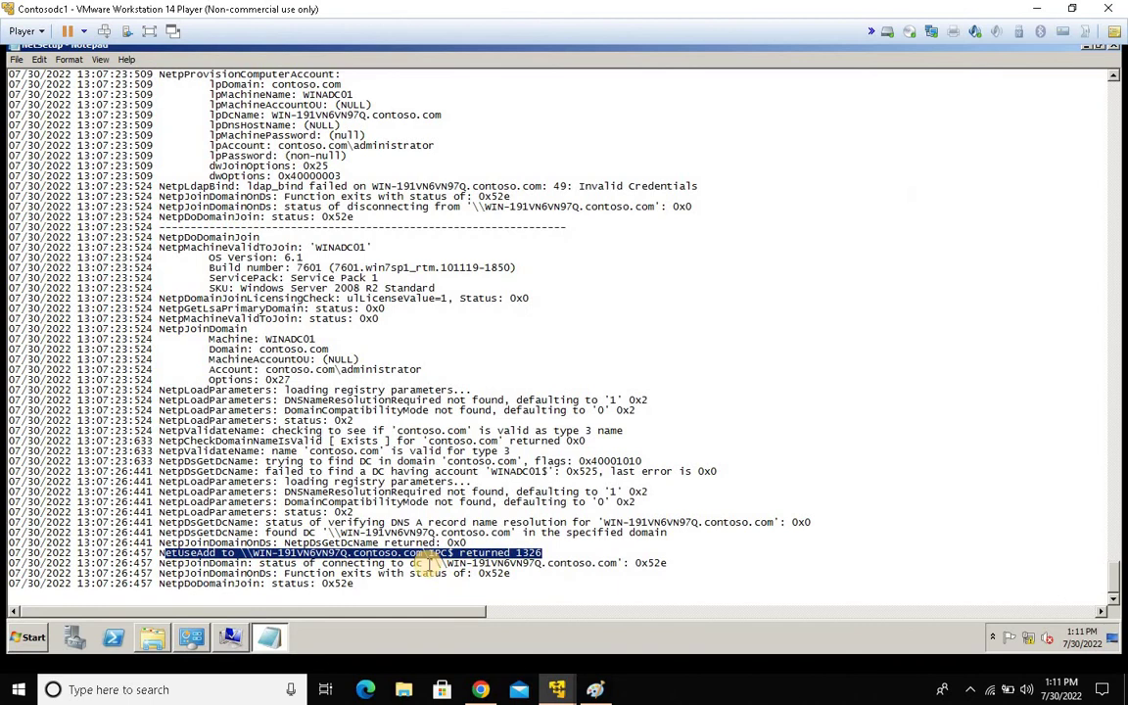
{"action": "left_click_drag", "start_coordinate": [680, 559], "coordinate": [10, 555]}
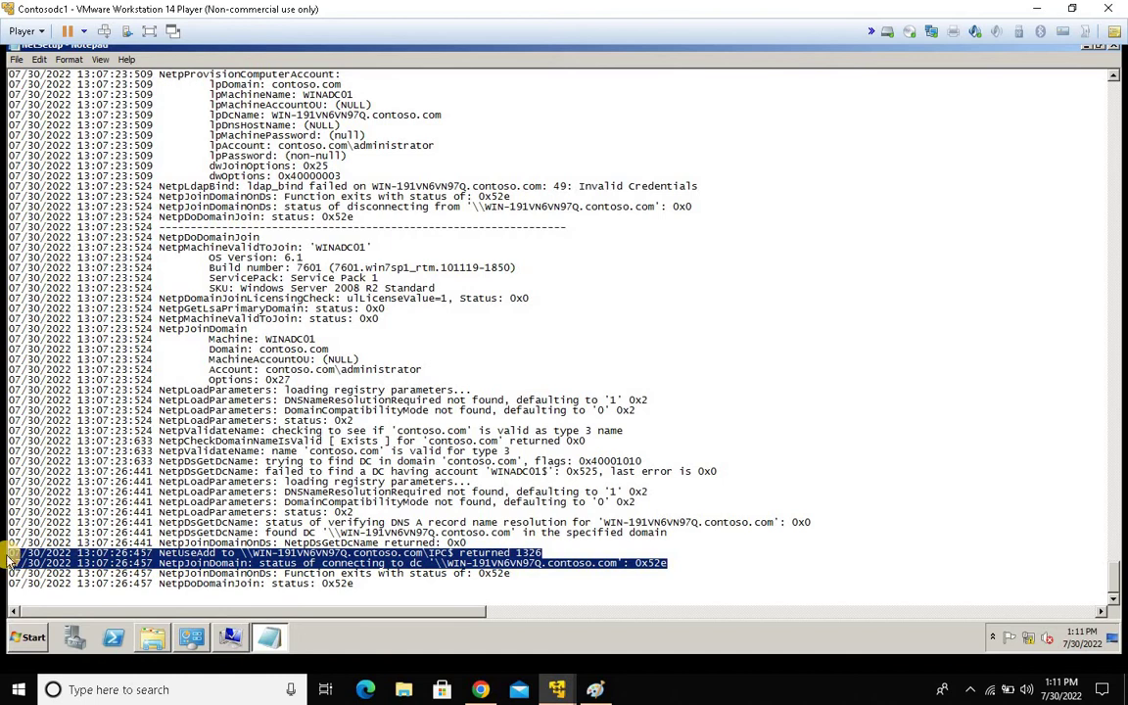
Step: Check the Google results for error 0x52e and the TechNet thread, then return to the Contosodc1 VM
{"action": "key", "text": "alt+Tab"}
{"action": "scroll", "coordinate": [494, 368], "scroll_direction": "down", "scroll_amount": 5}
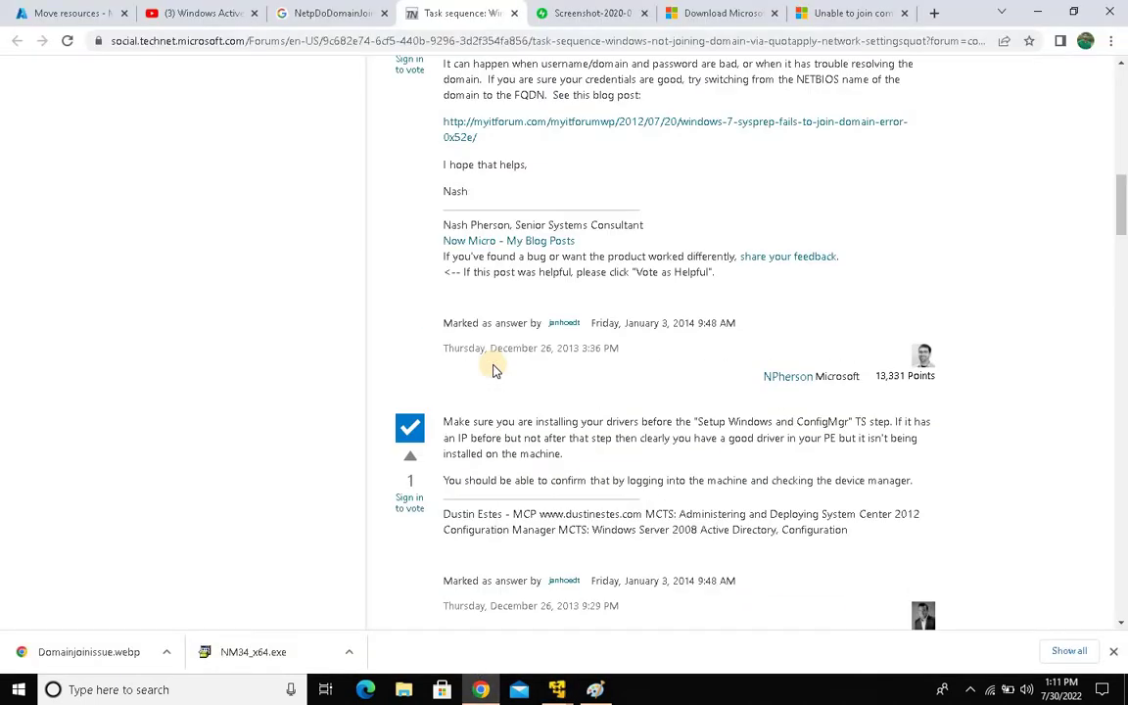
{"action": "scroll", "coordinate": [493, 368], "scroll_direction": "up", "scroll_amount": 10}
{"action": "left_click", "coordinate": [338, 14]}
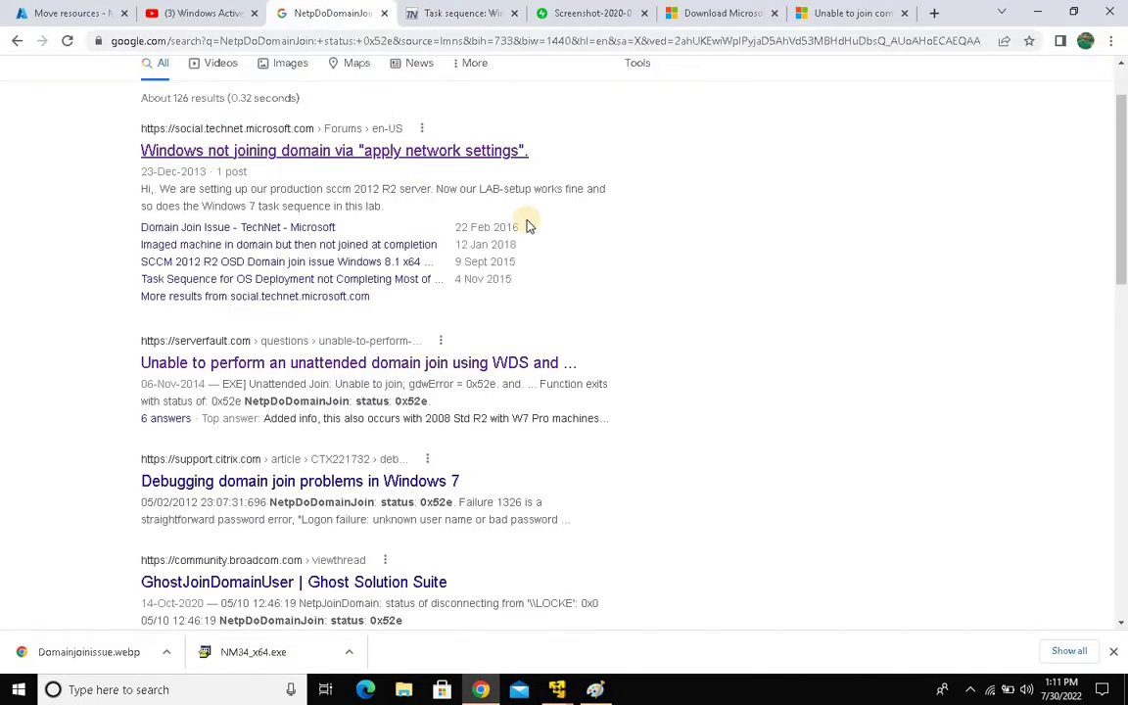
{"action": "scroll", "coordinate": [526, 225], "scroll_direction": "up", "scroll_amount": 1}
{"action": "left_click_drag", "start_coordinate": [338, 91], "coordinate": [69, 108]}
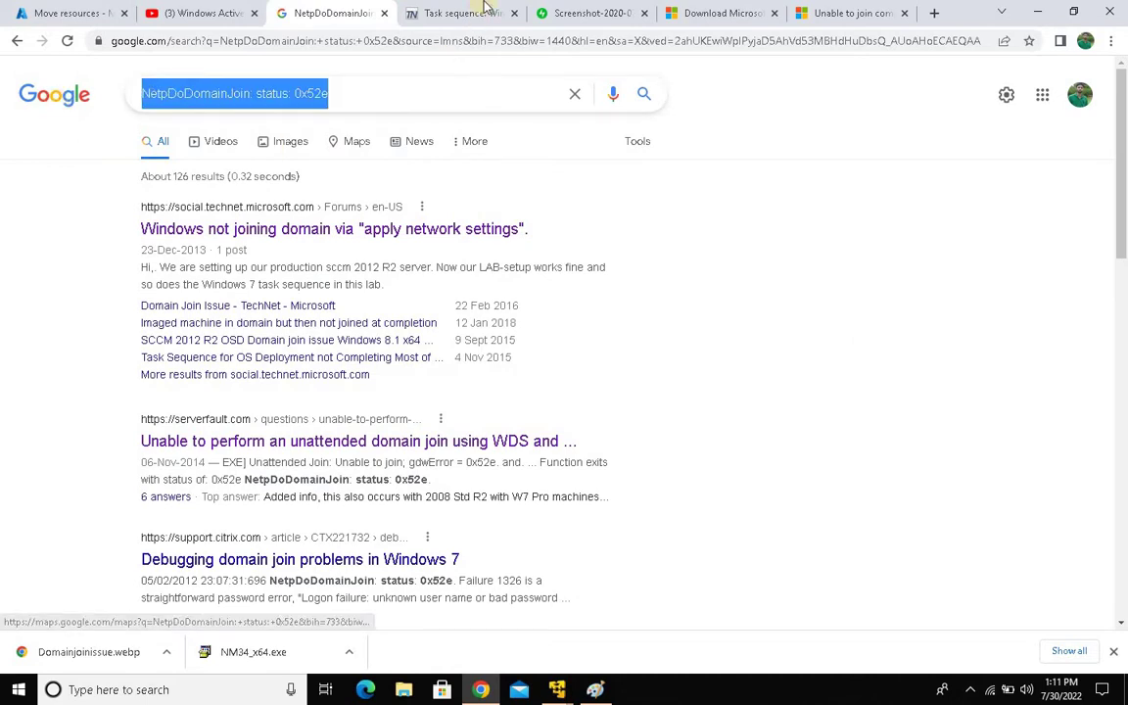
{"action": "left_click", "coordinate": [483, 6]}
{"action": "mouse_move", "coordinate": [556, 689]}
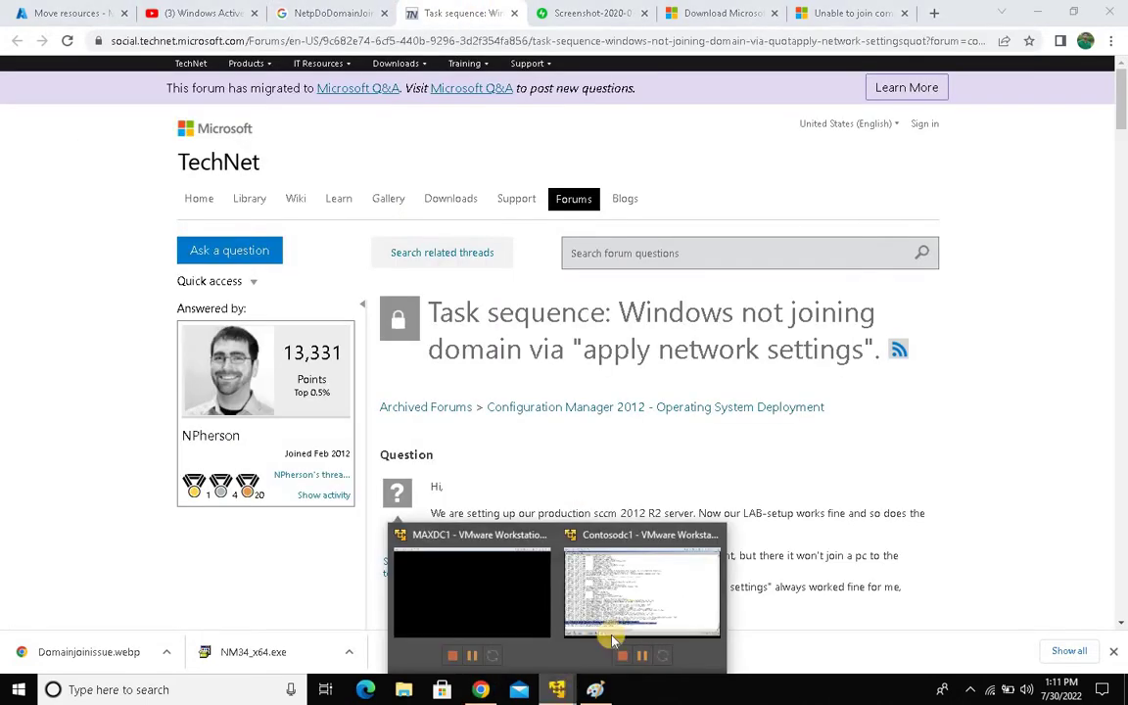
{"action": "left_click", "coordinate": [611, 627]}
Step: Highlight the NetSetup log line where NetUseAdd to the DC's IPC$ share returned 1326
{"action": "left_click", "coordinate": [607, 585]}
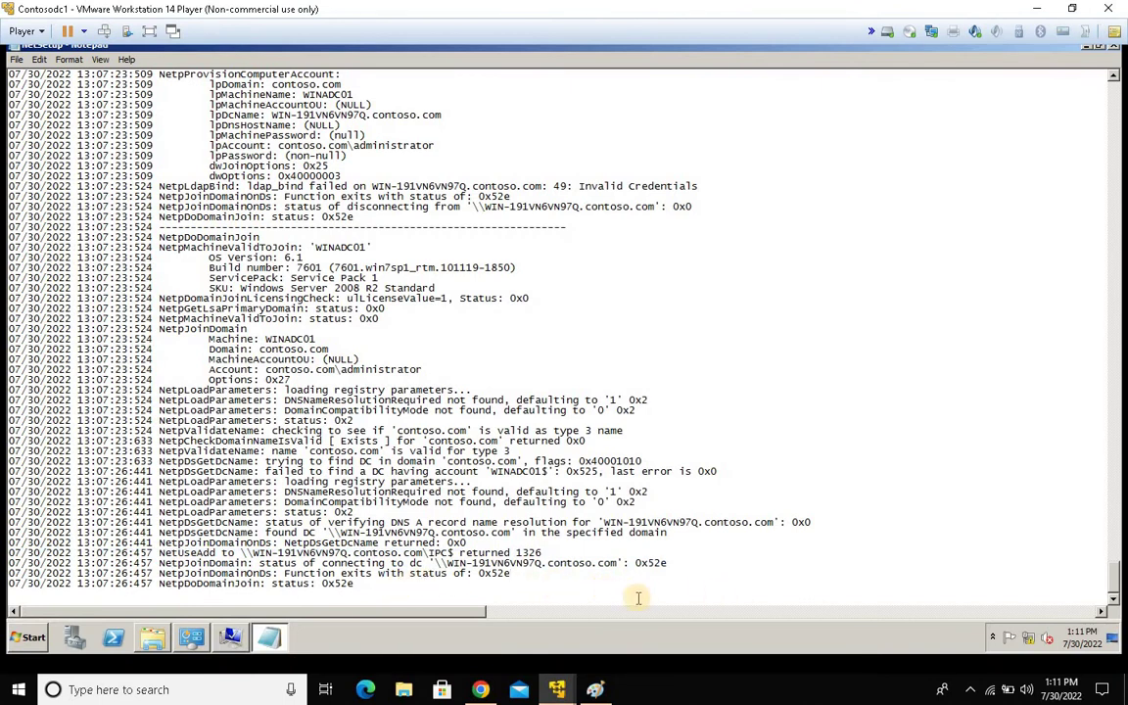
{"action": "left_click_drag", "start_coordinate": [633, 595], "coordinate": [249, 497]}
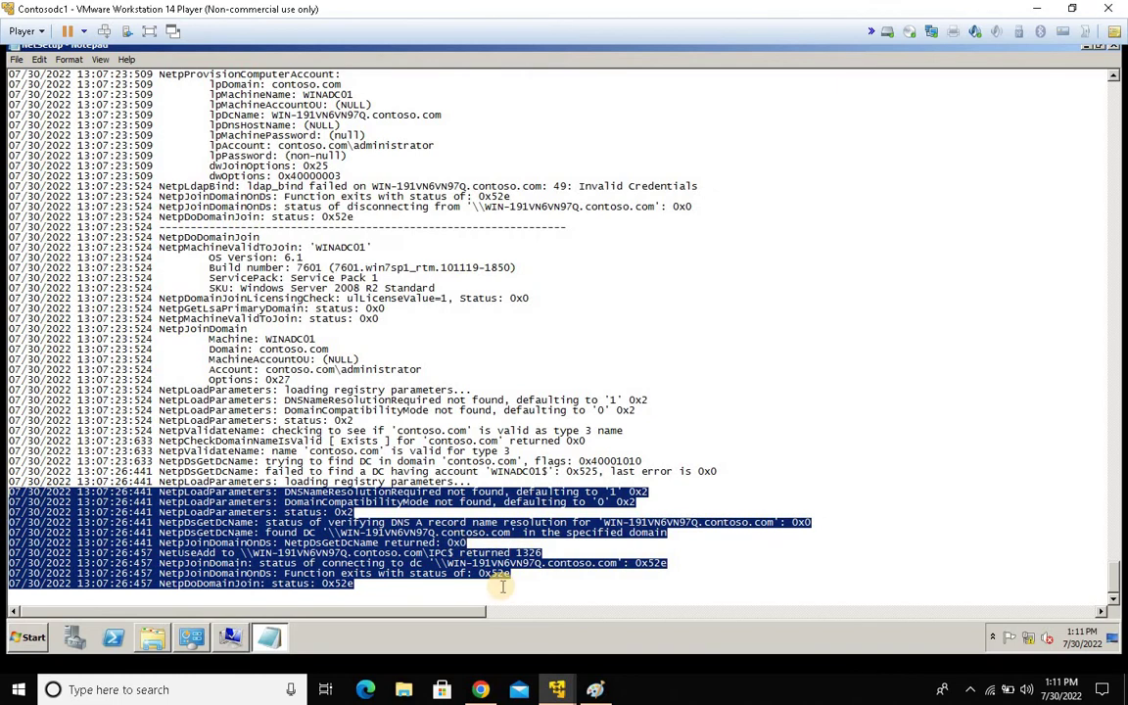
{"action": "left_click", "coordinate": [447, 552]}
{"action": "left_click_drag", "start_coordinate": [448, 552], "coordinate": [14, 554]}
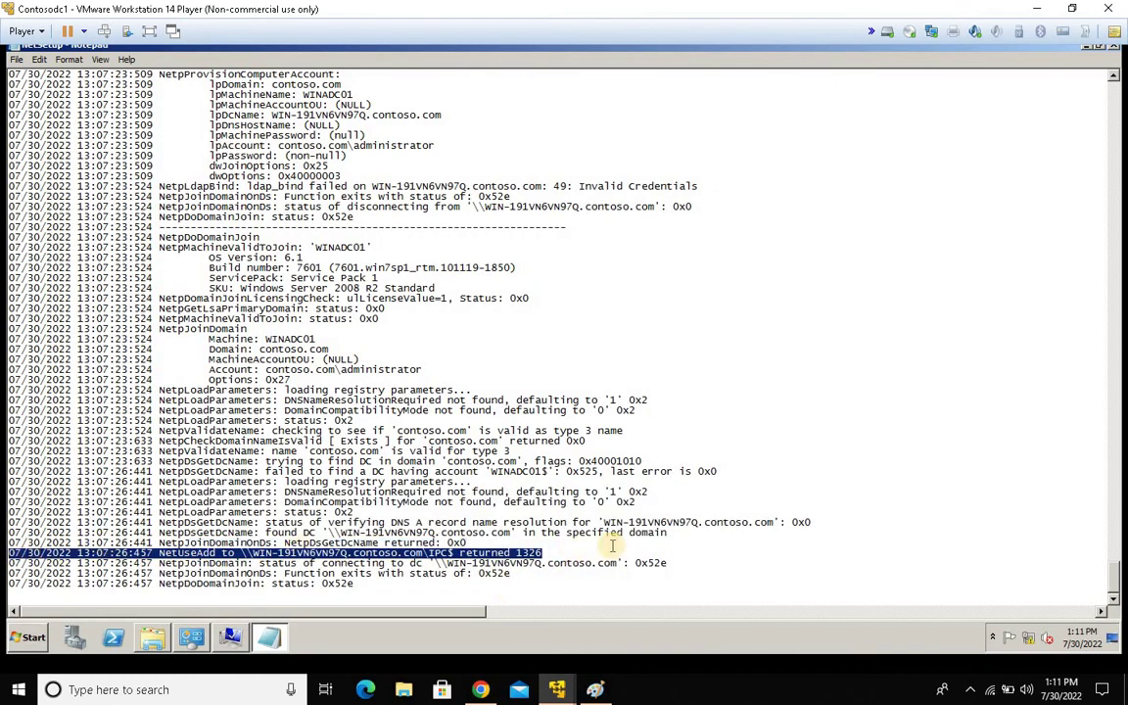
Step: Close the NetSetup log in Notepad and the debug folder window
{"action": "left_click", "coordinate": [1114, 46]}
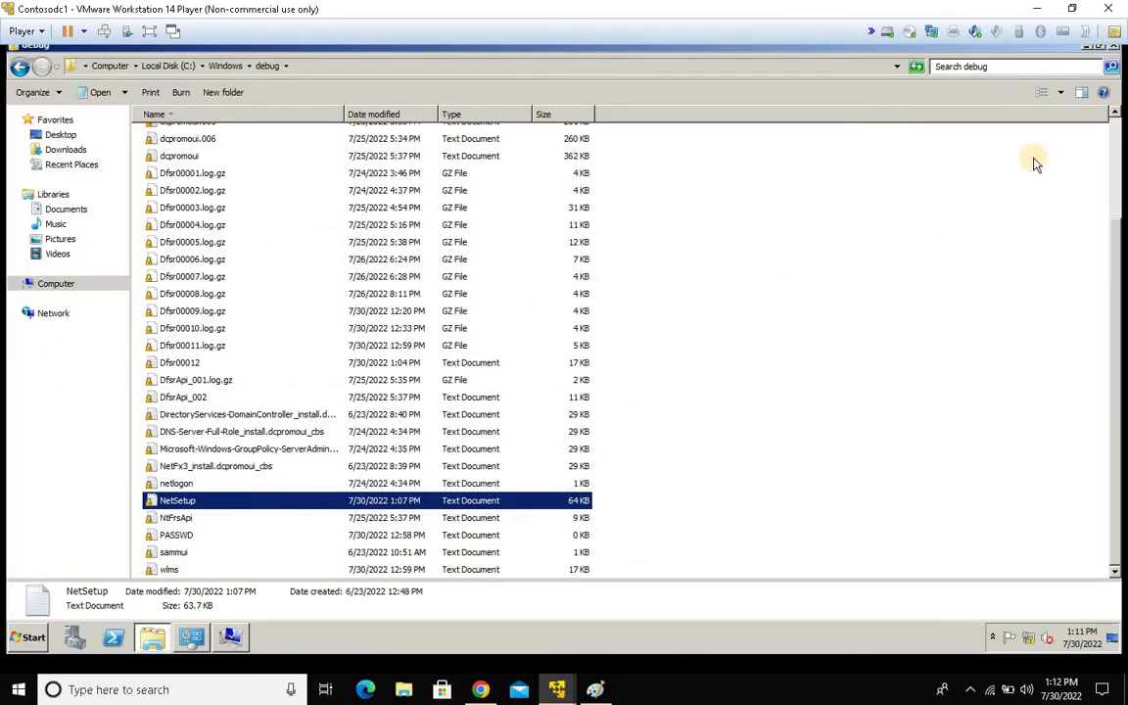
{"action": "left_click", "coordinate": [1099, 46]}
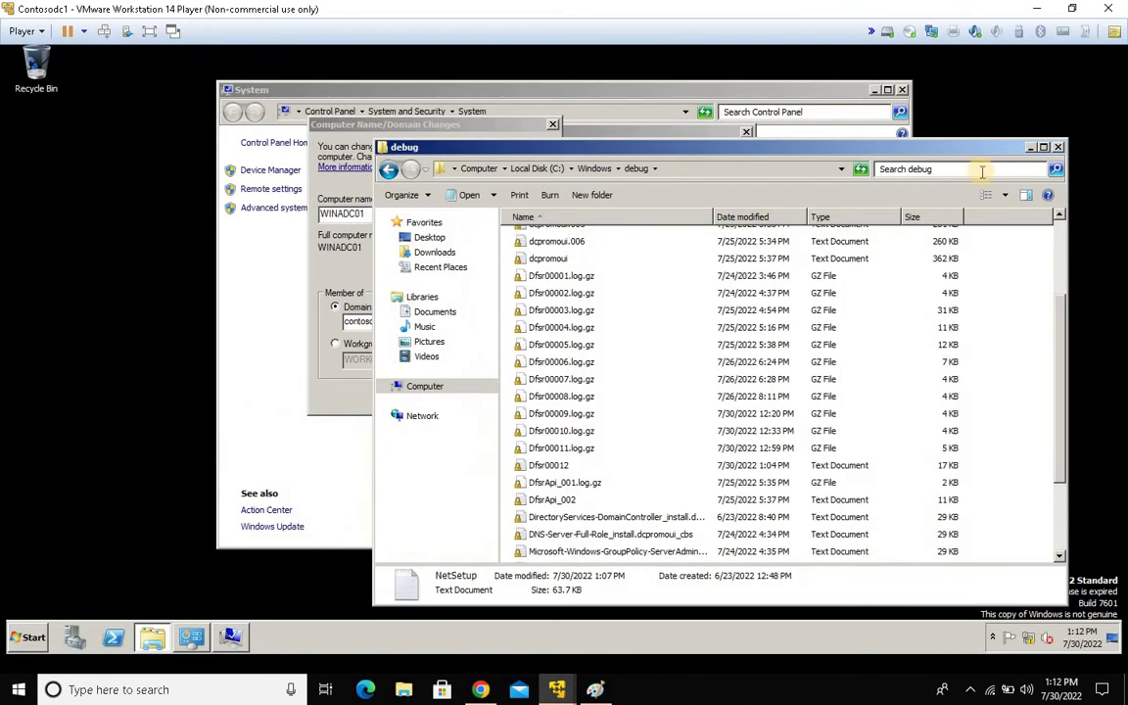
{"action": "left_click", "coordinate": [1069, 144]}
Step: Confirm joining contoso.com and authenticate with the administrator account and its password
{"action": "left_click", "coordinate": [457, 396]}
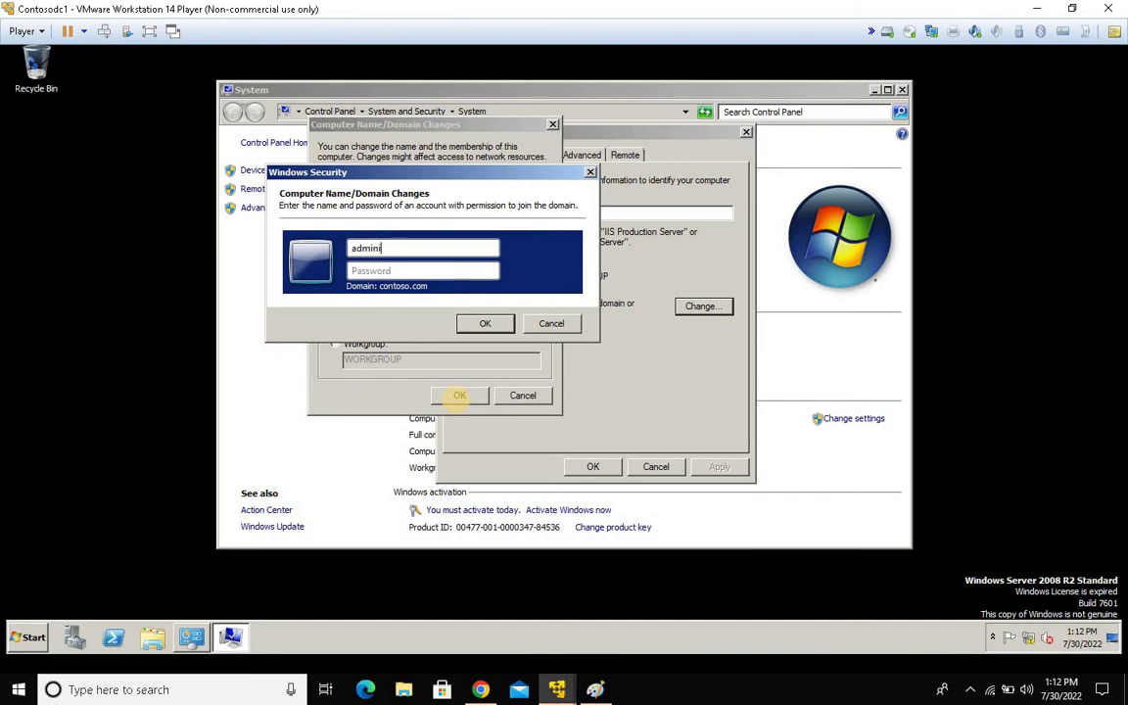
{"action": "type", "text": "rator"}
{"action": "key", "text": "Tab"}
{"action": "type", "text": "••••••"}
{"action": "key", "text": "Return"}
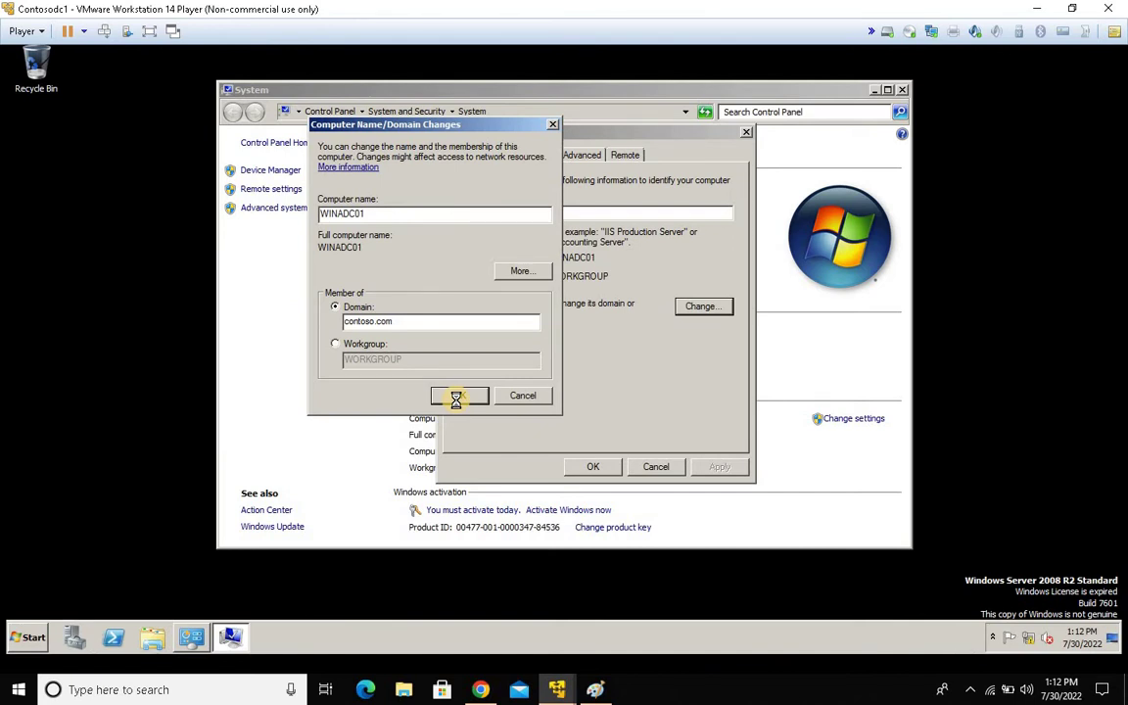
Step: Dismiss the welcome and restart messages, choose Restart Later, and close the System window
{"action": "left_click", "coordinate": [641, 383]}
{"action": "left_click", "coordinate": [666, 353]}
{"action": "left_click", "coordinate": [598, 467]}
{"action": "left_click", "coordinate": [682, 352]}
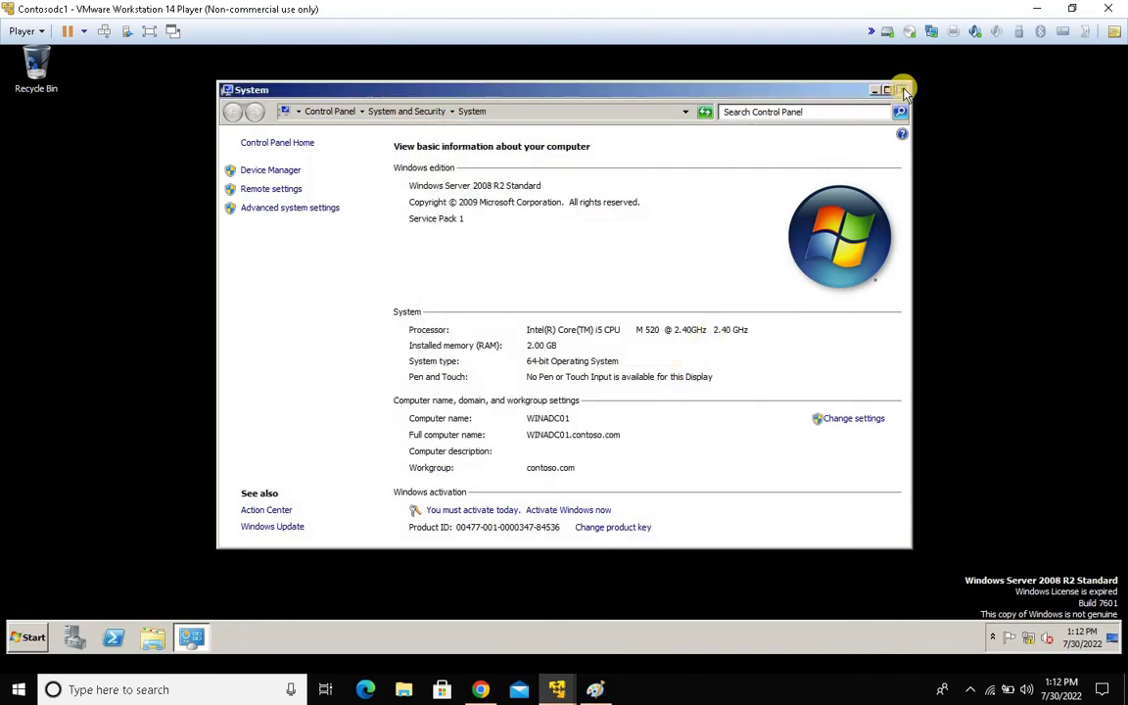
{"action": "left_click", "coordinate": [903, 90]}
{"action": "left_click", "coordinate": [30, 638]}
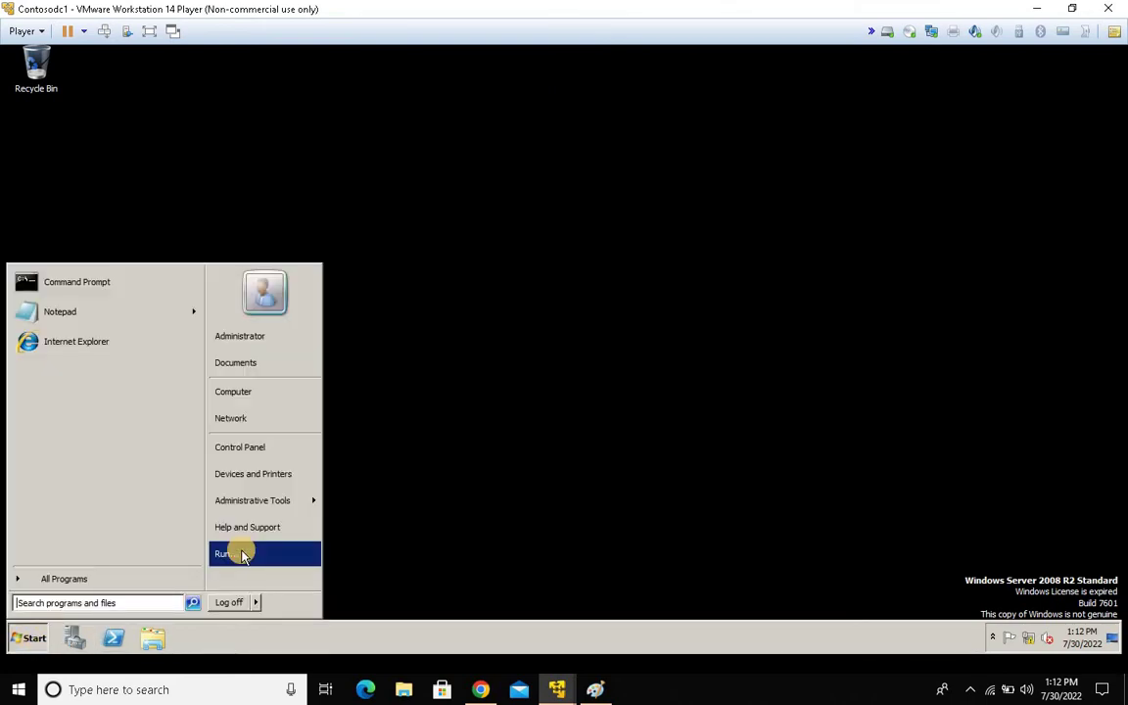
Step: Start a command prompt with cmd, move to the root of C:, and clear the console
{"action": "left_click", "coordinate": [238, 550]}
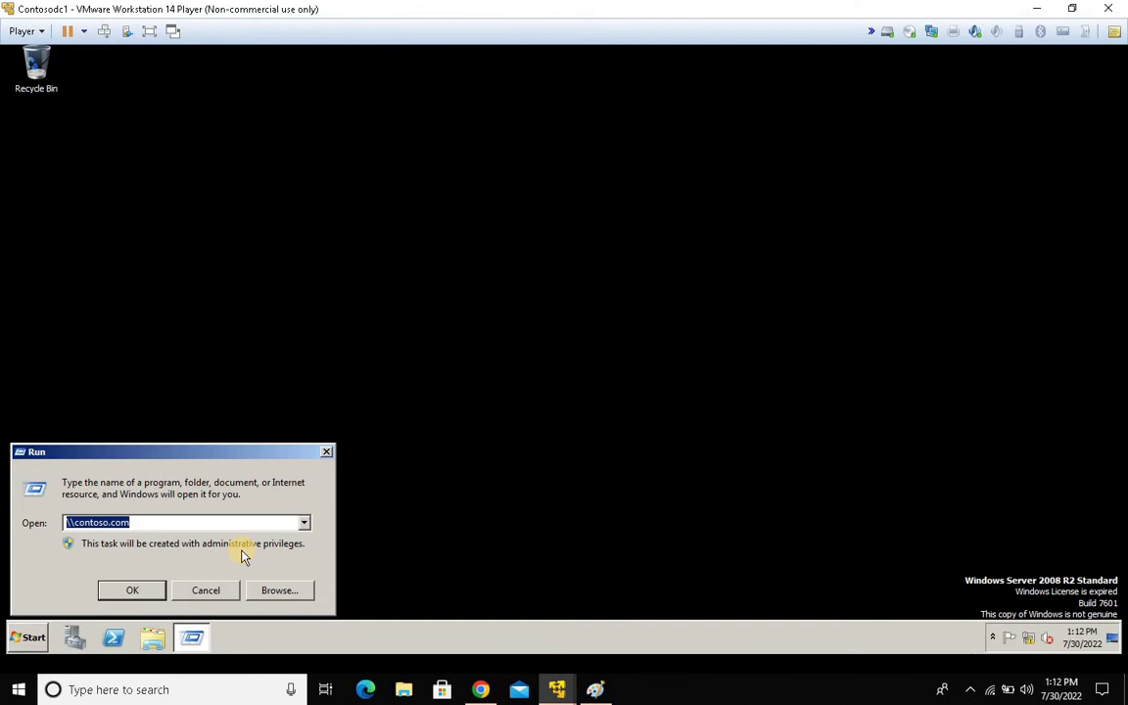
{"action": "type", "text": "cmd"}
{"action": "key", "text": "Return"}
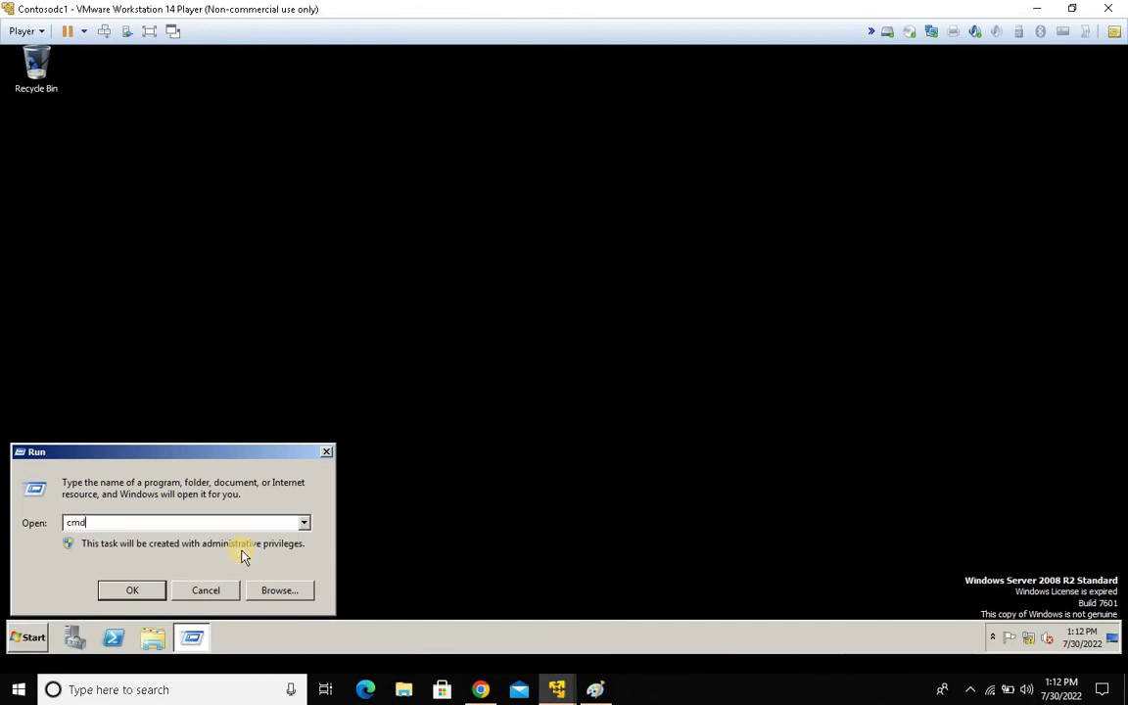
{"action": "type", "text": "cd"}
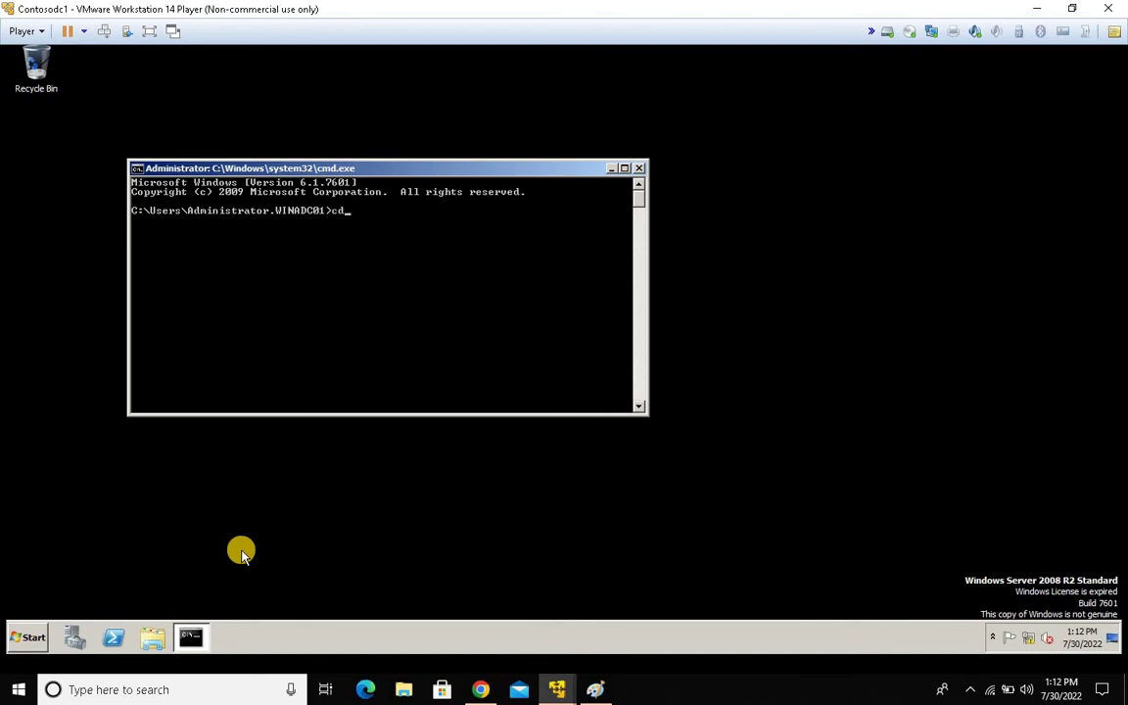
{"action": "type", "text": "\\"}
{"action": "key", "text": "Return"}
{"action": "type", "text": "cls"}
{"action": "key", "text": "Return"}
Step: Ping 192.168.0.10 from Contosodc1
{"action": "type", "text": "ping 19."}
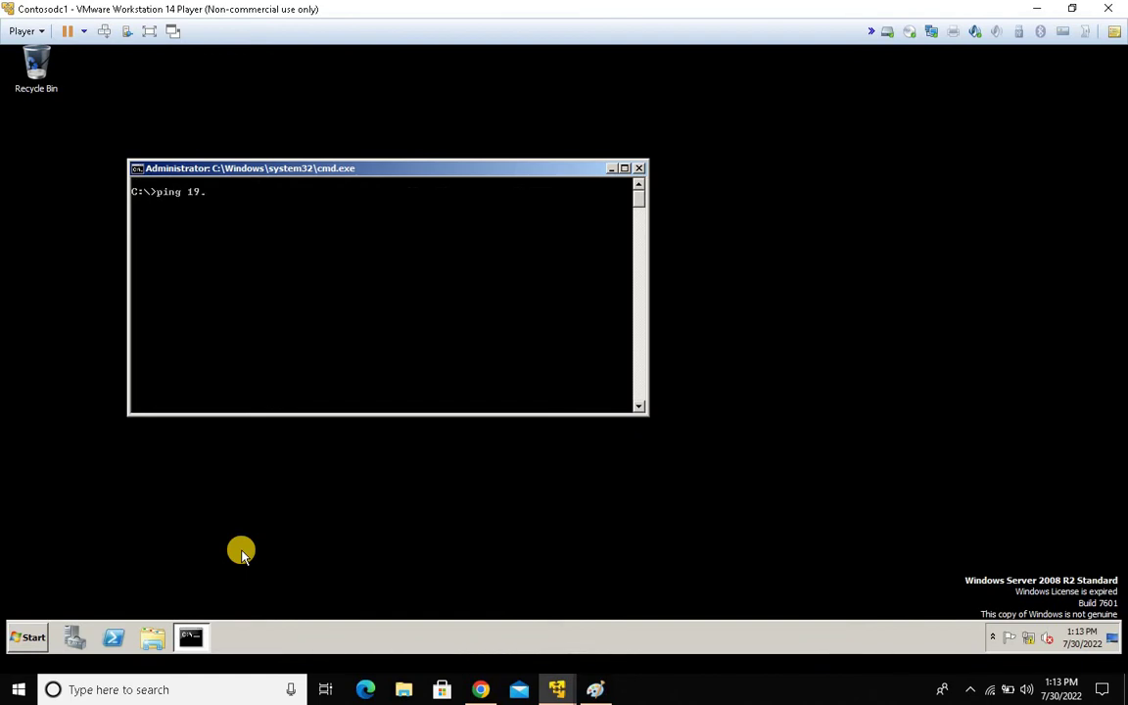
{"action": "key", "text": "BackSpace"}
{"action": "type", "text": "2.168.0.10"}
{"action": "key", "text": "Return"}
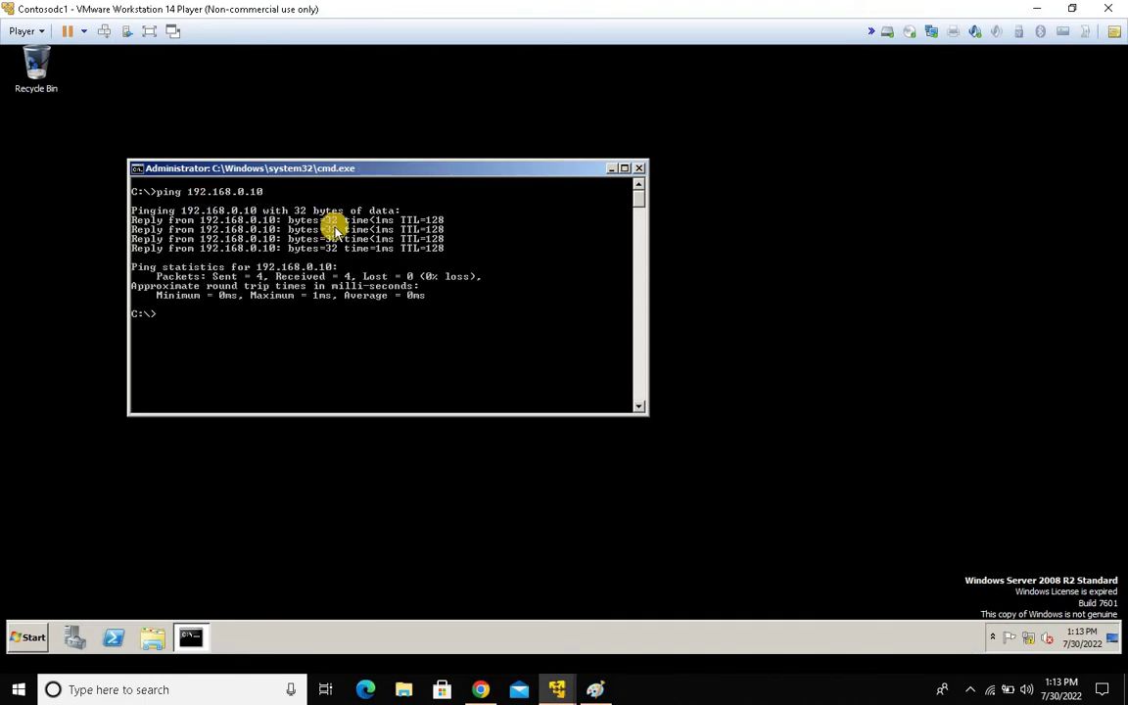
Step: Switch to the MAXDC1 VM and unlock it with the administrator password
{"action": "mouse_move", "coordinate": [568, 693]}
{"action": "left_click", "coordinate": [454, 563]}
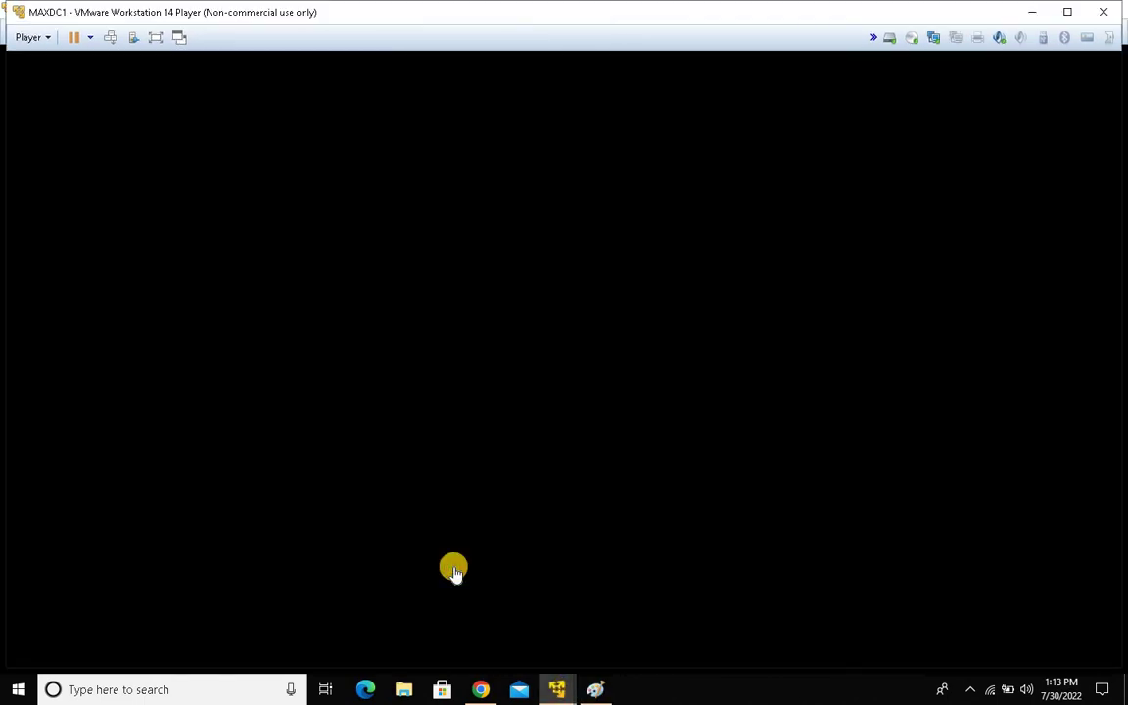
{"action": "left_click", "coordinate": [339, 331]}
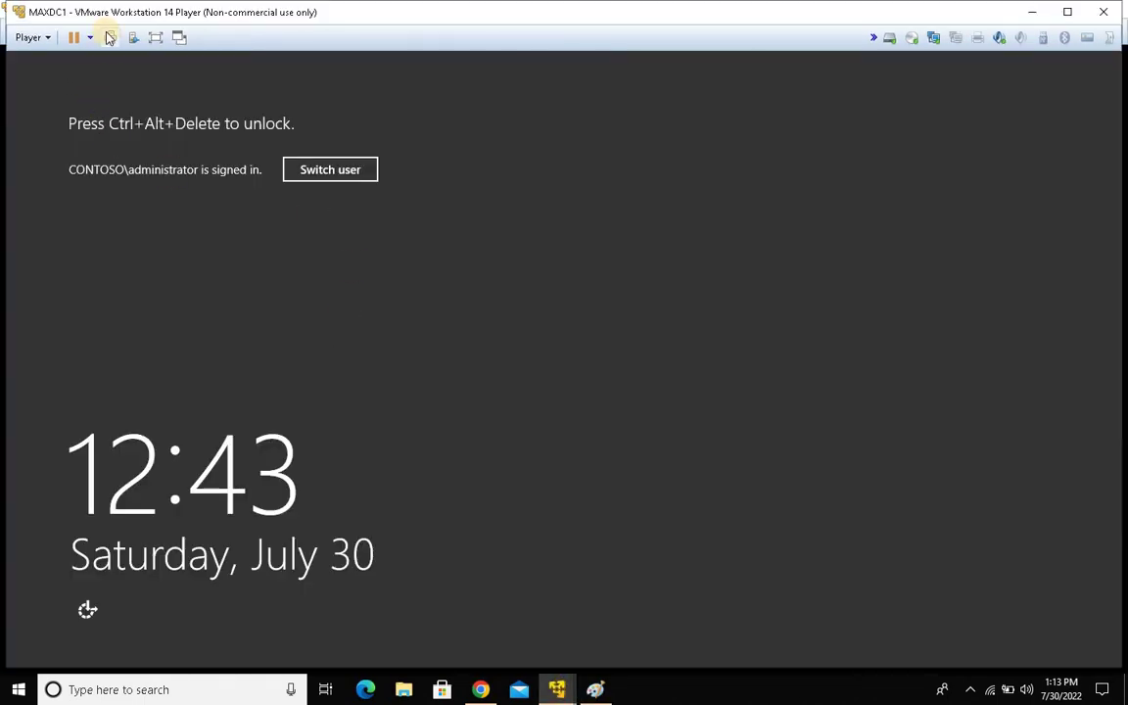
{"action": "left_click", "coordinate": [108, 37]}
{"action": "key", "text": "Return"}
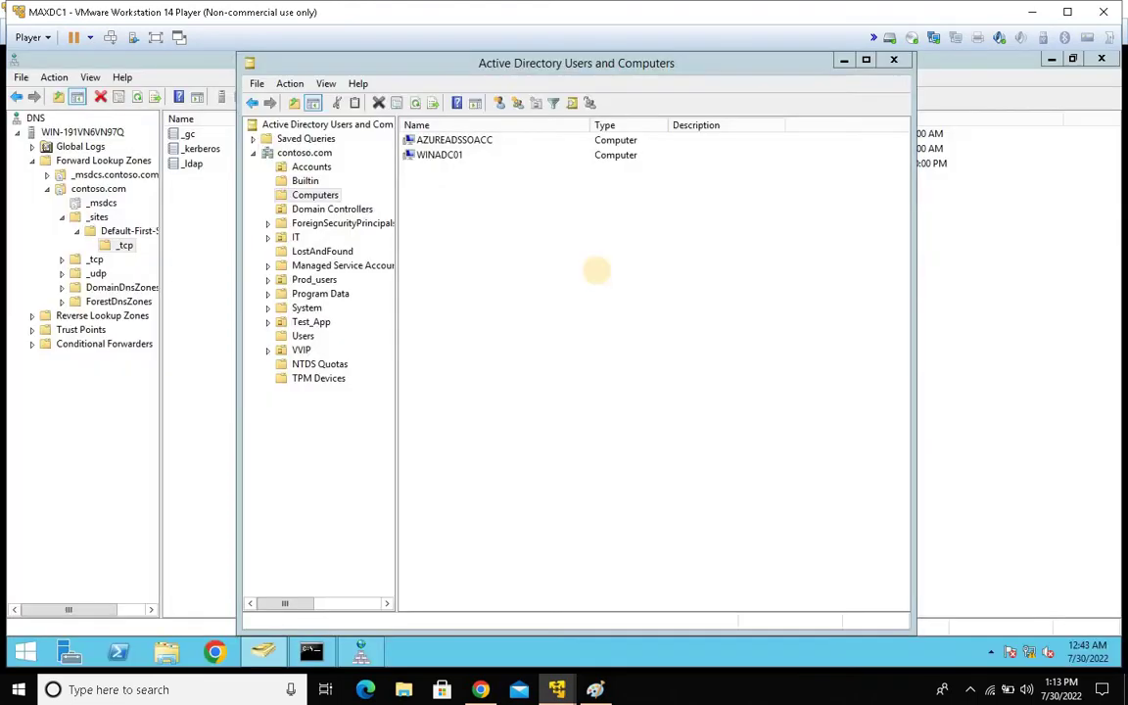
Step: Run ipconfig on MAXDC1, mark IPv4 address 192.168.0.10, then switch back to Contosodc1
{"action": "mouse_move", "coordinate": [346, 628]}
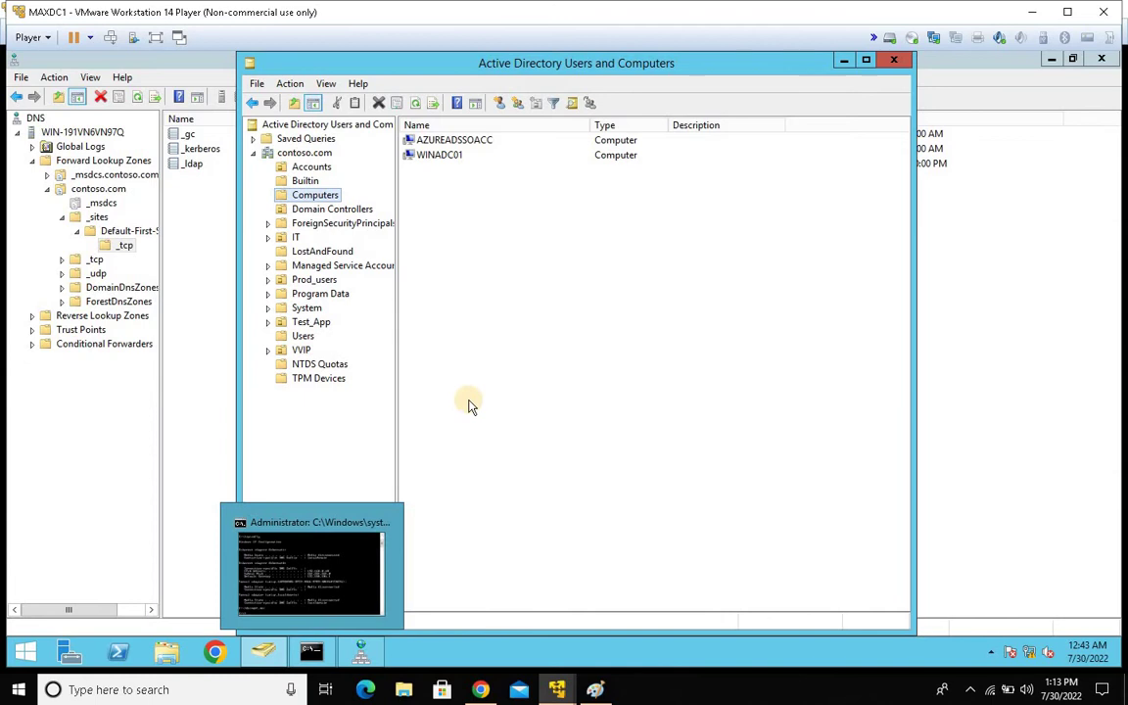
{"action": "left_click", "coordinate": [284, 582]}
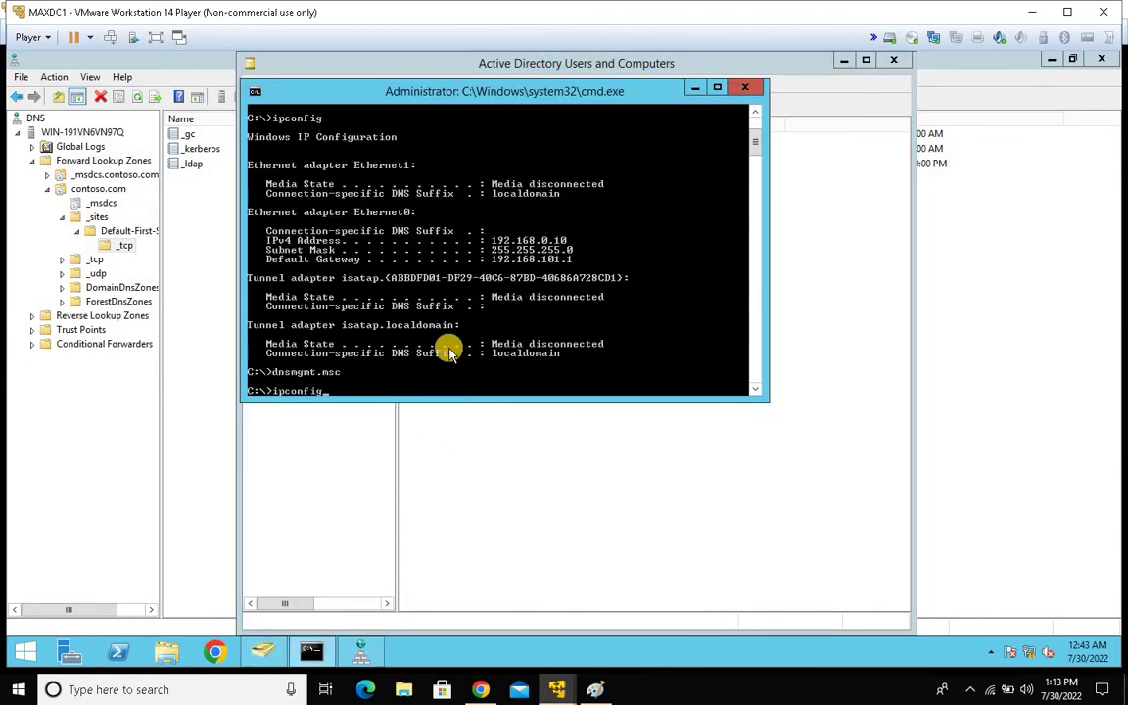
{"action": "type", "text": "ipconfig"}
{"action": "key", "text": "Return"}
{"action": "right_click", "coordinate": [545, 256]}
{"action": "left_click", "coordinate": [579, 262]}
{"action": "left_click_drag", "start_coordinate": [494, 259], "coordinate": [574, 261]}
{"action": "left_click", "coordinate": [556, 690]}
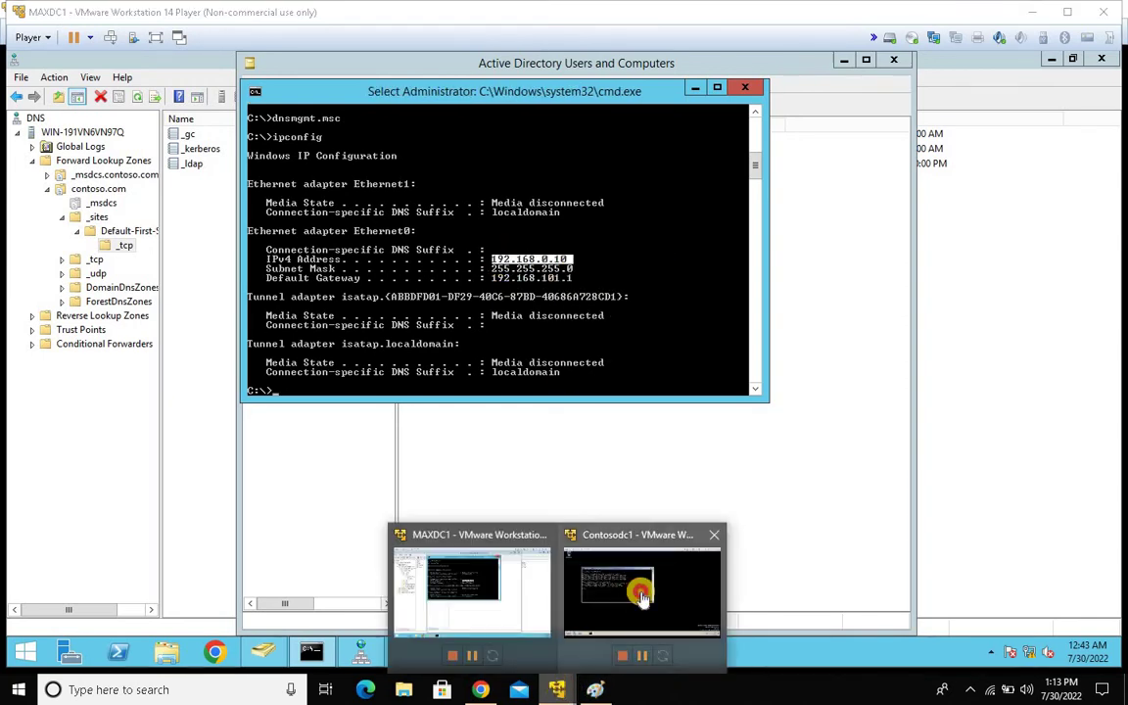
{"action": "left_click", "coordinate": [641, 595]}
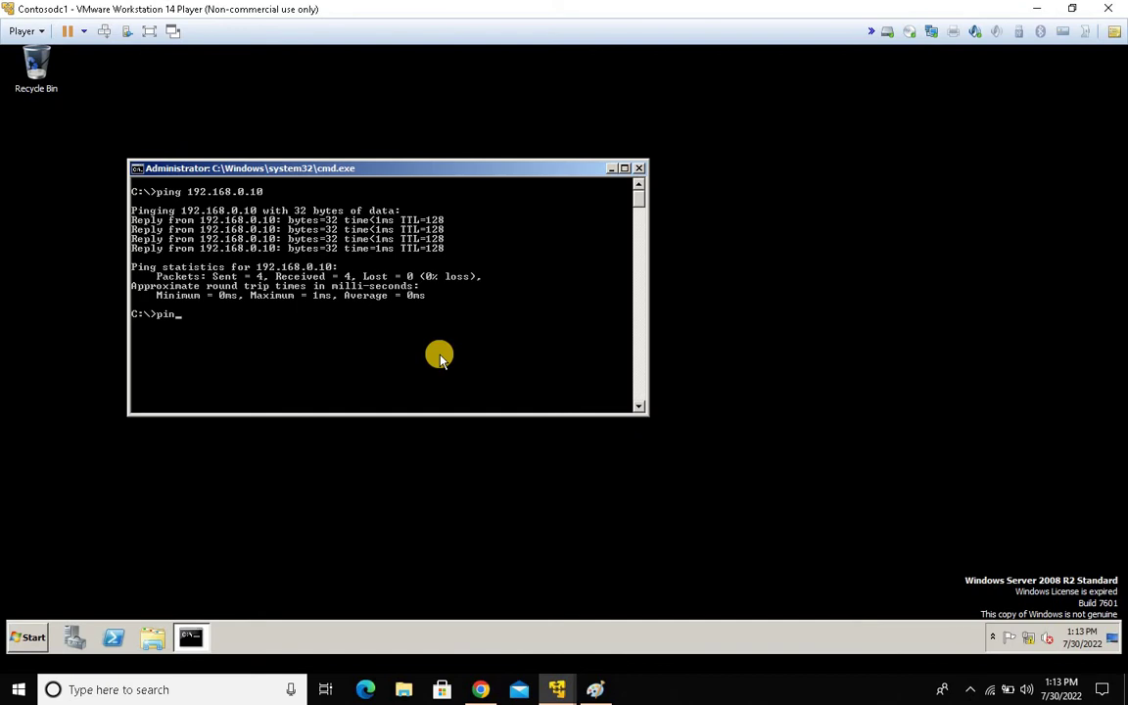
Step: Ping contoso.com, copy the 192.168.0.10 replies with 0% loss, and clear the console with cls
{"action": "type", "text": "ping contoso.com"}
{"action": "key", "text": "Return"}
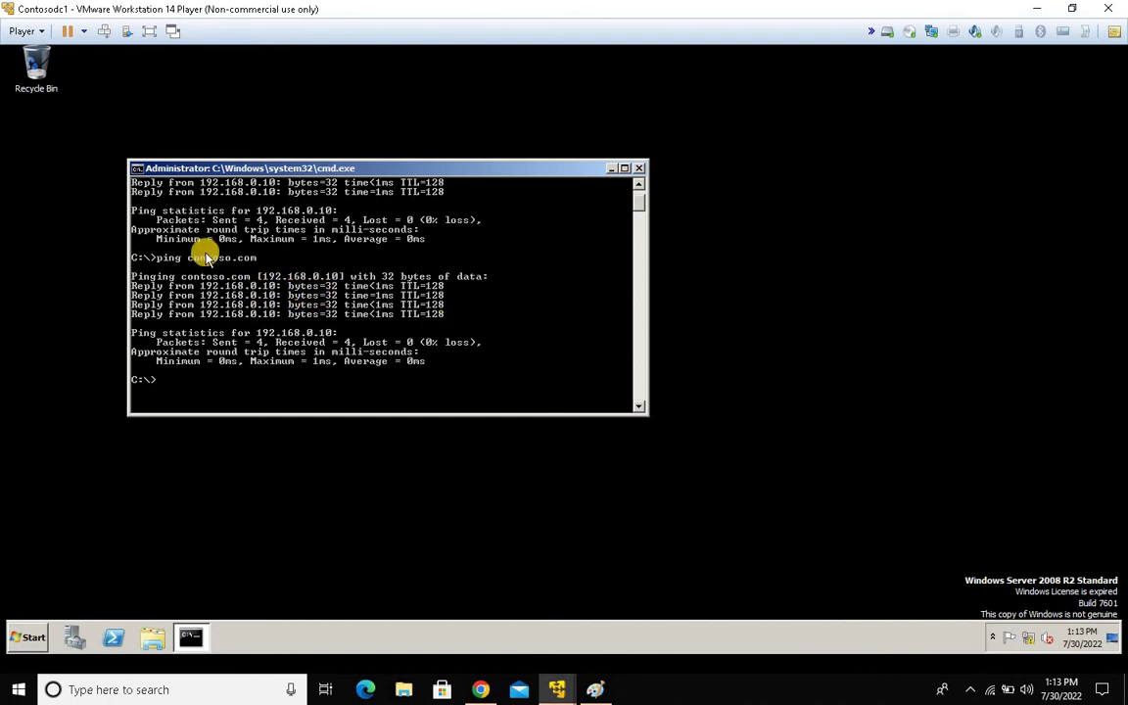
{"action": "right_click", "coordinate": [206, 256]}
{"action": "left_click", "coordinate": [227, 266]}
{"action": "left_click_drag", "start_coordinate": [143, 258], "coordinate": [520, 383]}
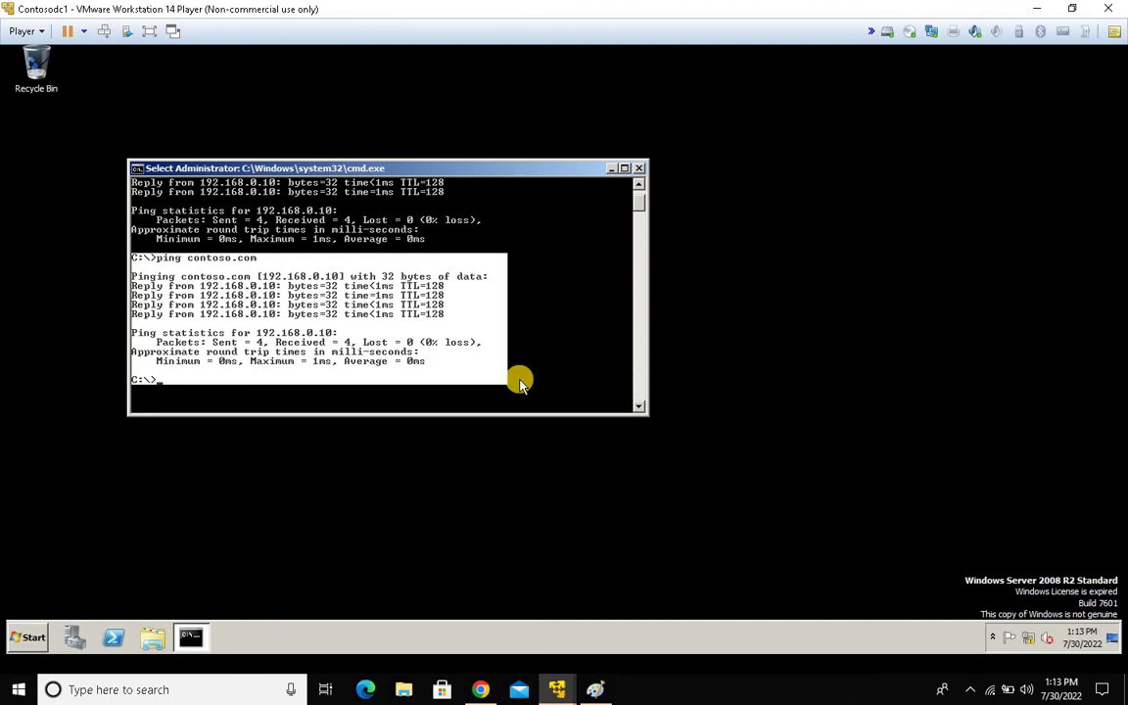
{"action": "right_click", "coordinate": [586, 380]}
{"action": "type", "text": "cls"}
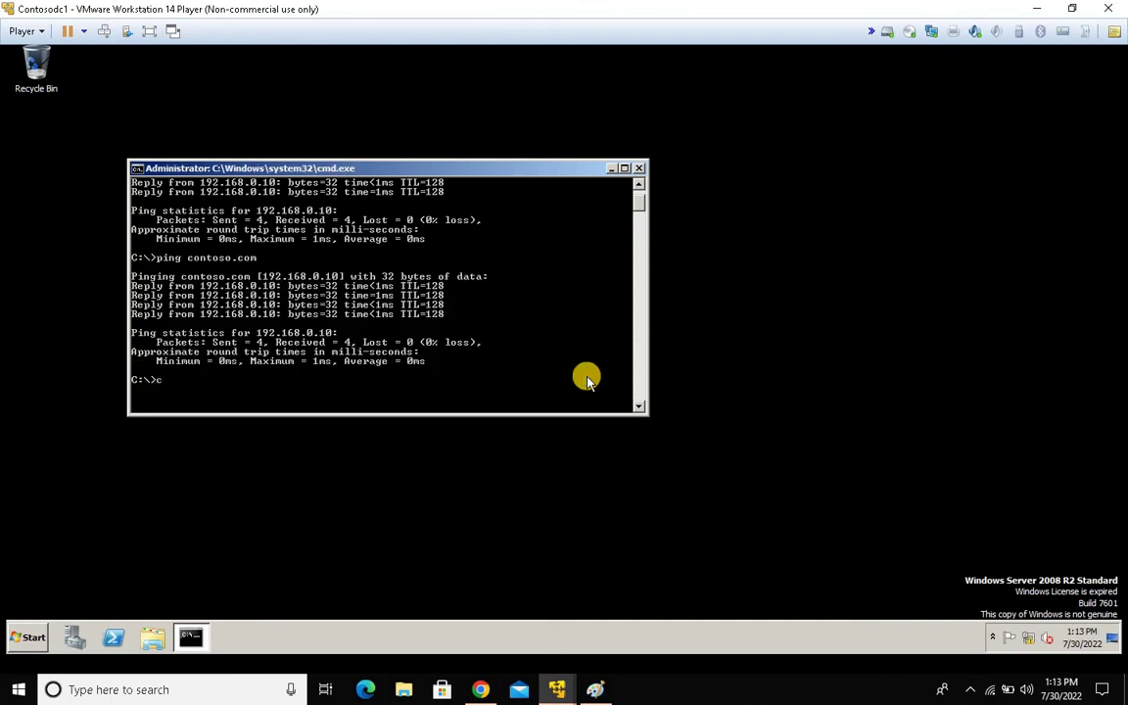
{"action": "key", "text": "Return"}
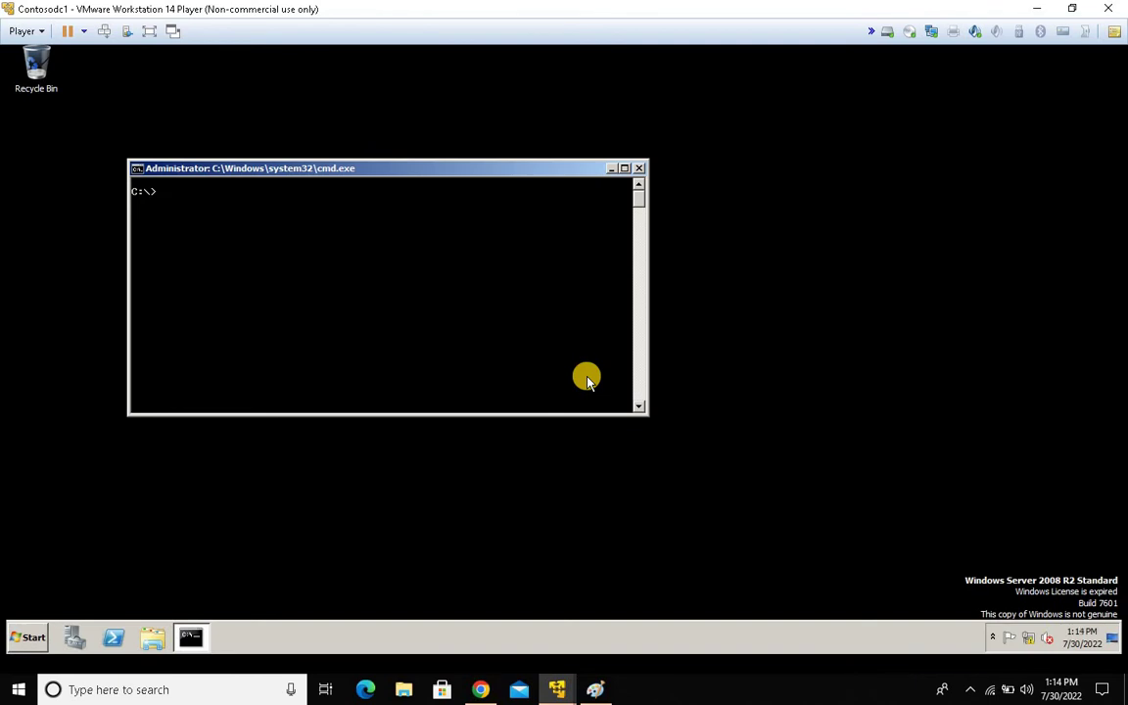
Step: Run nltest /dsgetdc:contoso.com and mark its successful output showing DC 192.168.0.10
{"action": "type", "text": "nltest /dsgetdc:contoso.com"}
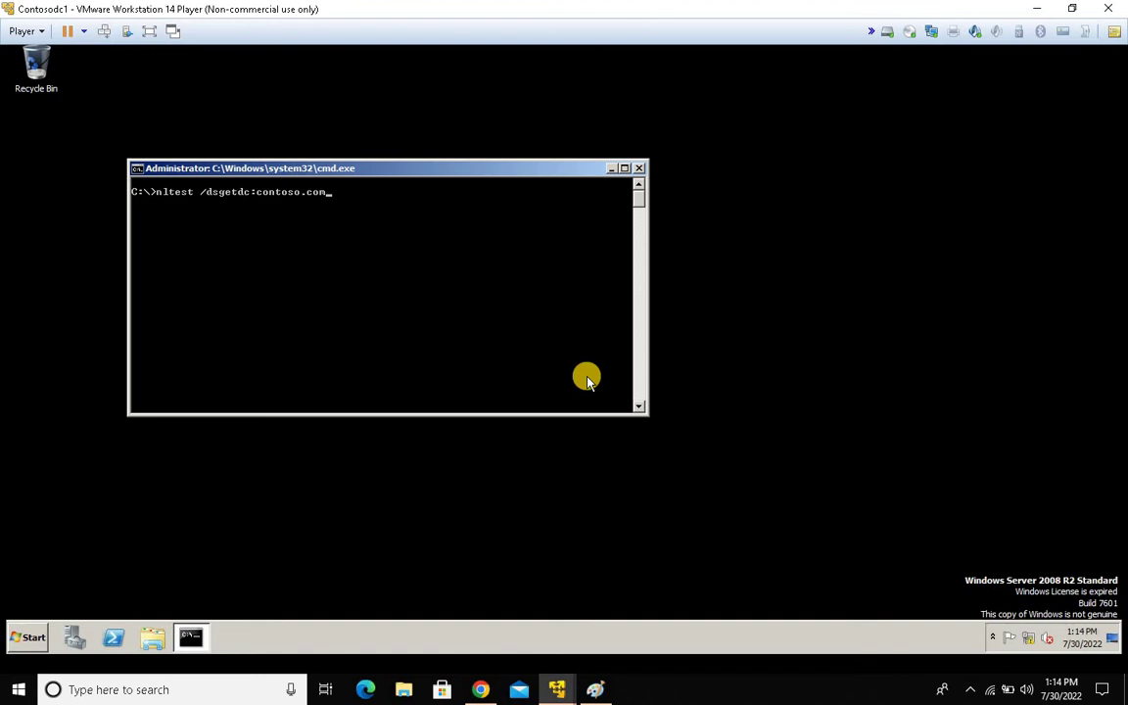
{"action": "key", "text": "Return"}
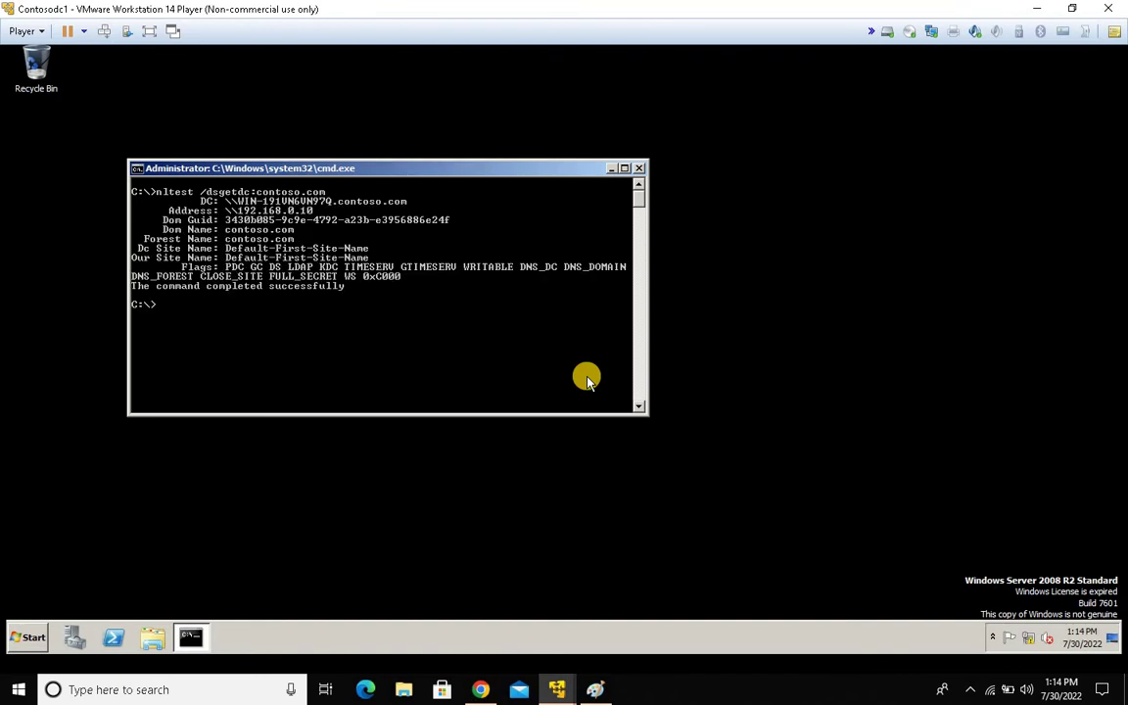
{"action": "right_click", "coordinate": [155, 196]}
{"action": "left_click", "coordinate": [176, 198]}
{"action": "left_click", "coordinate": [132, 188]}
{"action": "left_click_drag", "start_coordinate": [186, 196], "coordinate": [631, 347]}
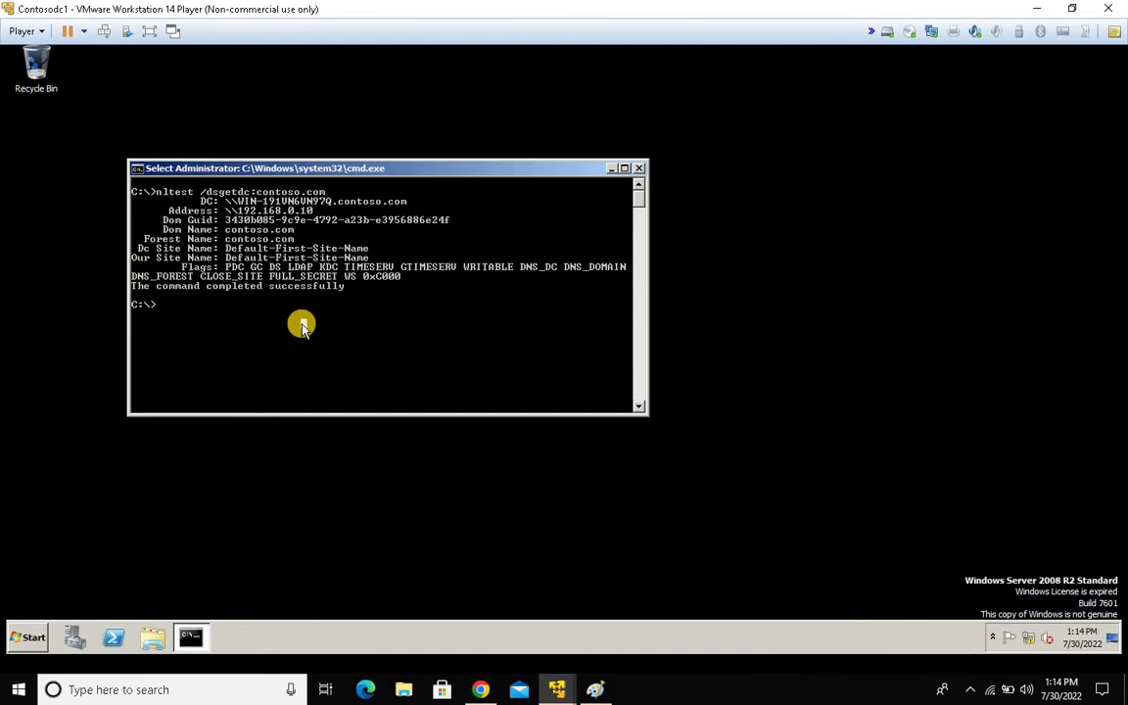
{"action": "left_click", "coordinate": [134, 188]}
{"action": "left_click_drag", "start_coordinate": [138, 311], "coordinate": [622, 325]}
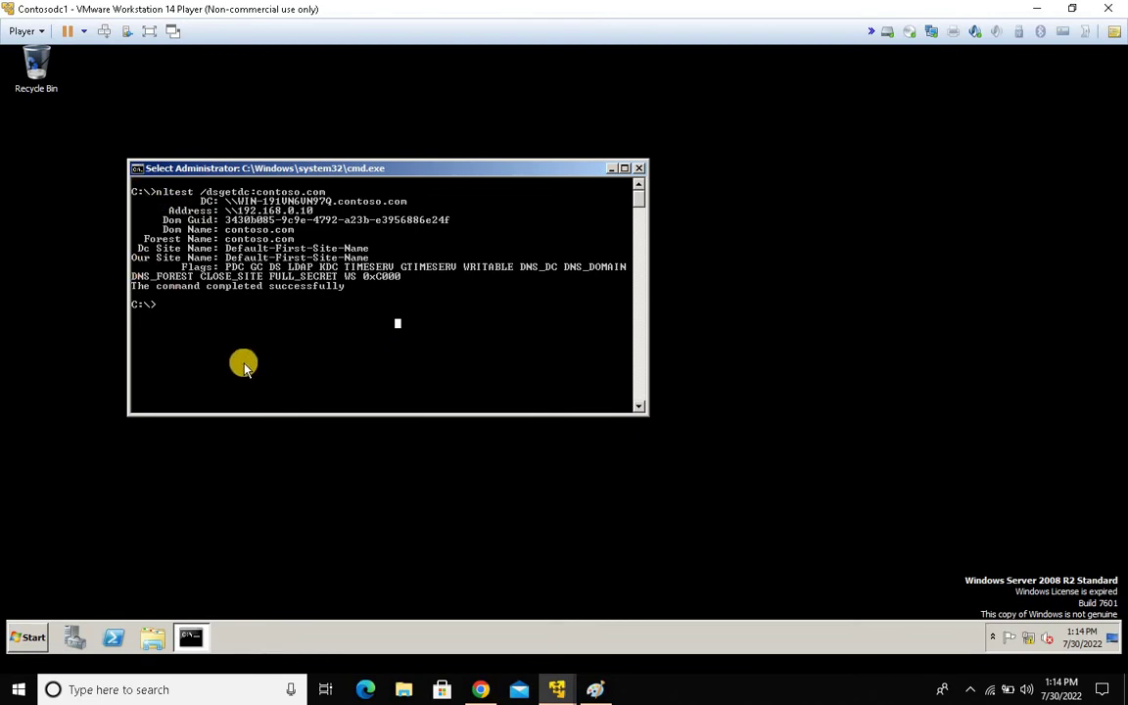
Step: Enter gpupdate /force at the prompt and mark the command line in the console
{"action": "type", "text": "sy"}
{"action": "key", "text": "BackSpace"}
{"action": "key", "text": "BackSpace"}
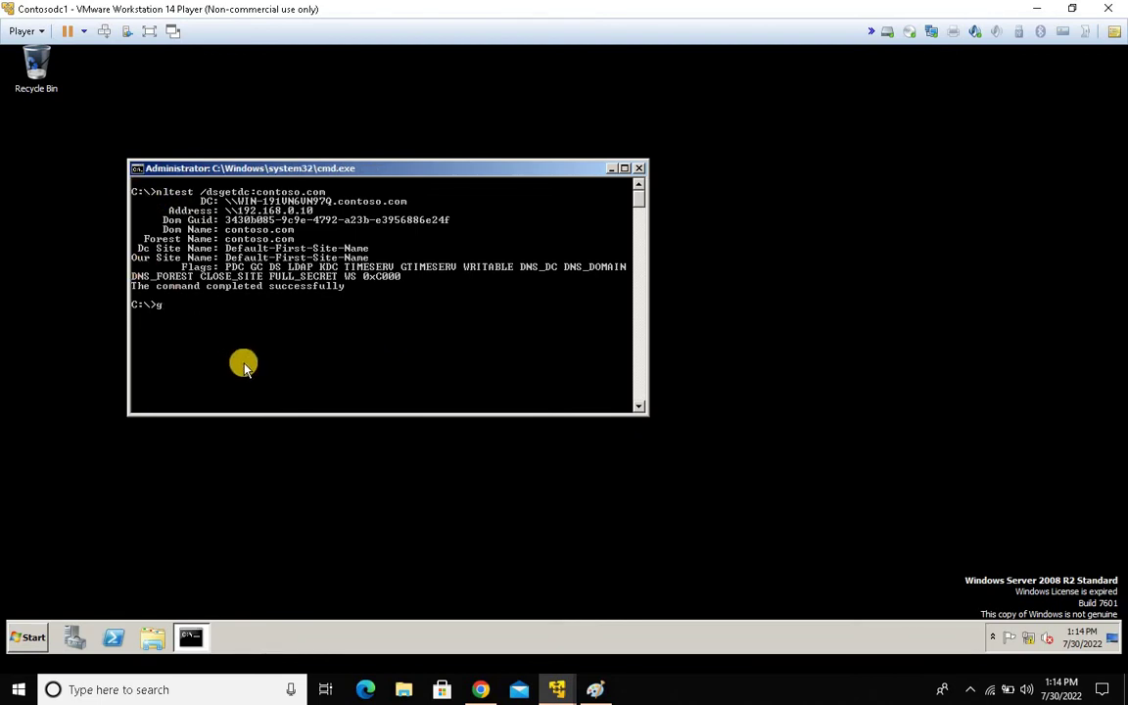
{"action": "type", "text": "gpupdate /force"}
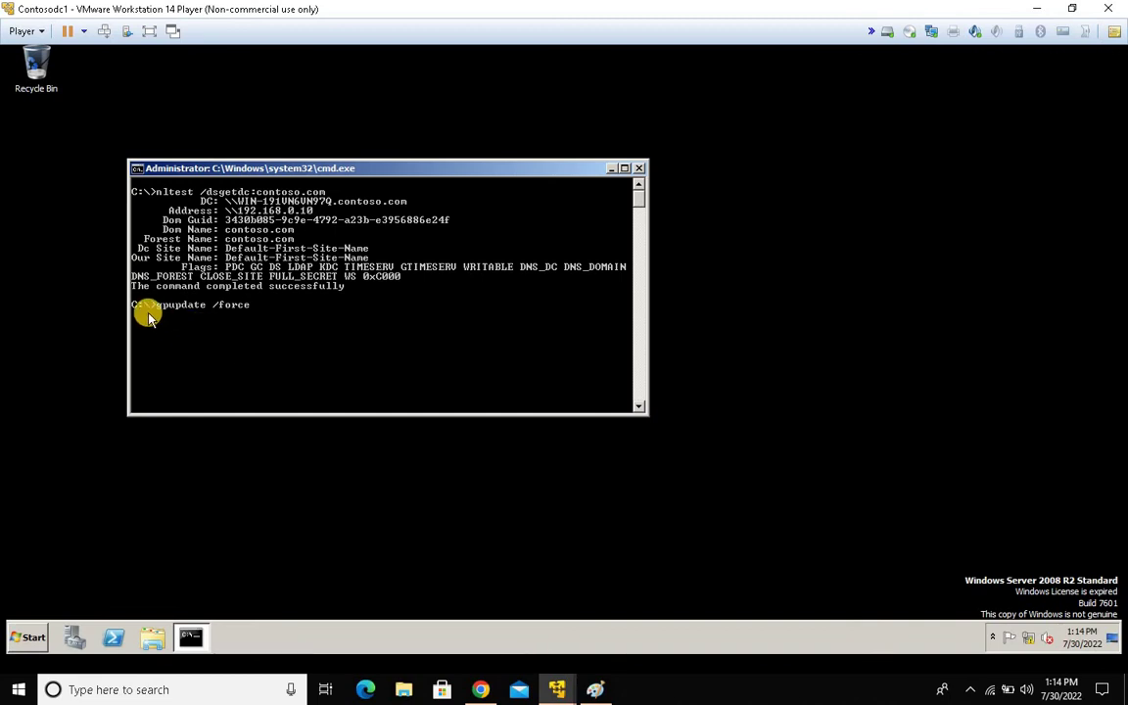
{"action": "right_click", "coordinate": [231, 311]}
{"action": "left_click", "coordinate": [251, 322]}
{"action": "left_click_drag", "start_coordinate": [252, 305], "coordinate": [133, 305]}
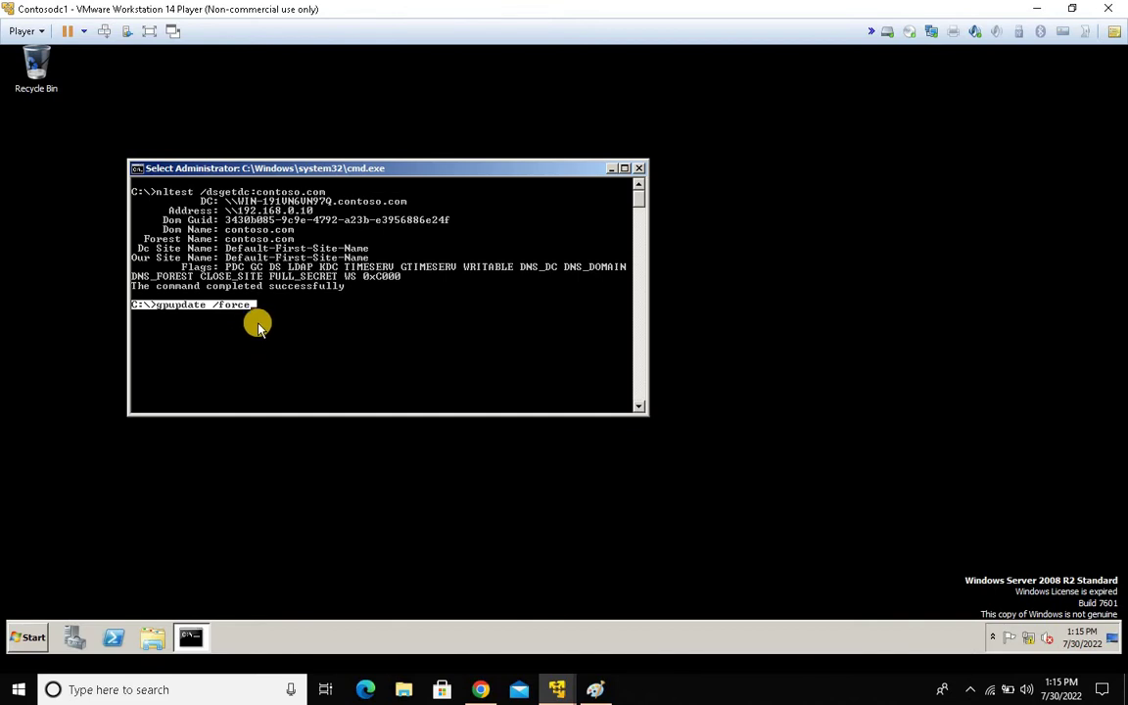
{"action": "left_click_drag", "start_coordinate": [304, 314], "coordinate": [135, 308]}
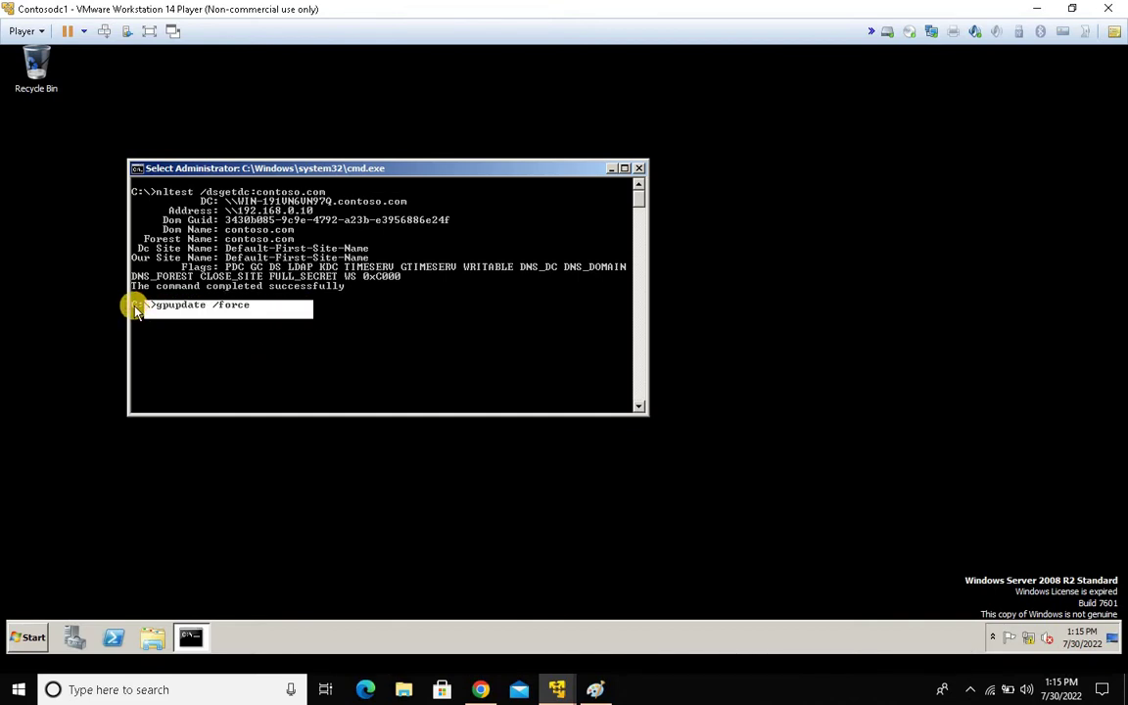
{"action": "left_click_drag", "start_coordinate": [279, 314], "coordinate": [134, 309]}
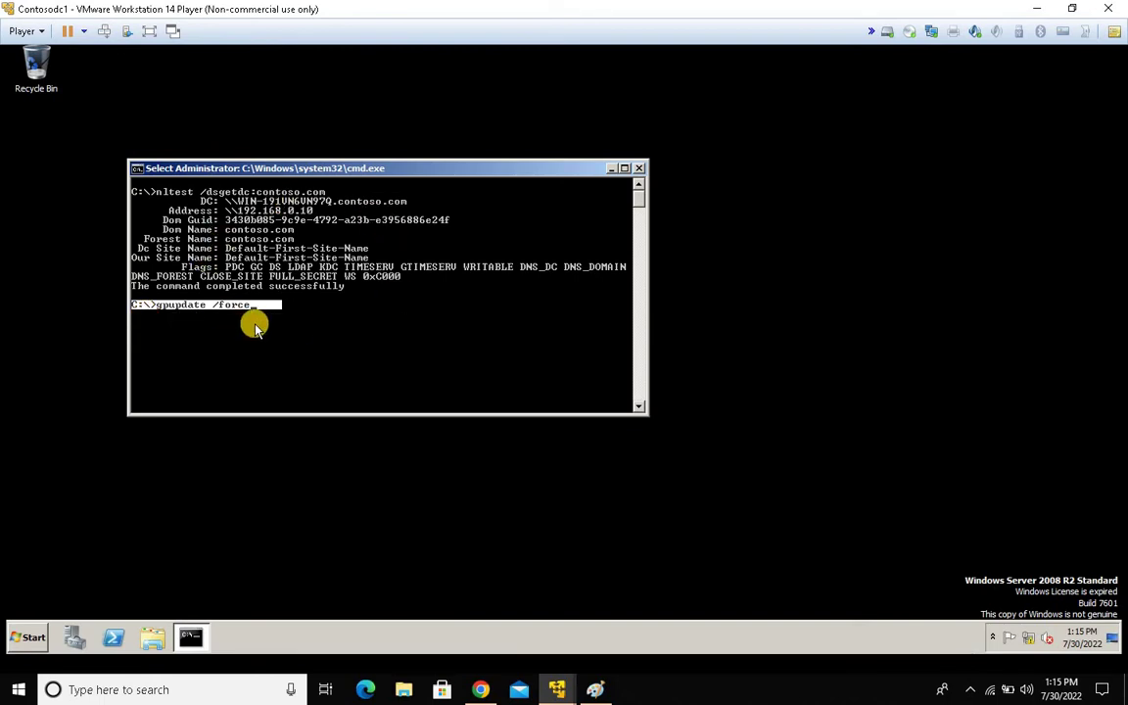
{"action": "key", "text": "Return"}
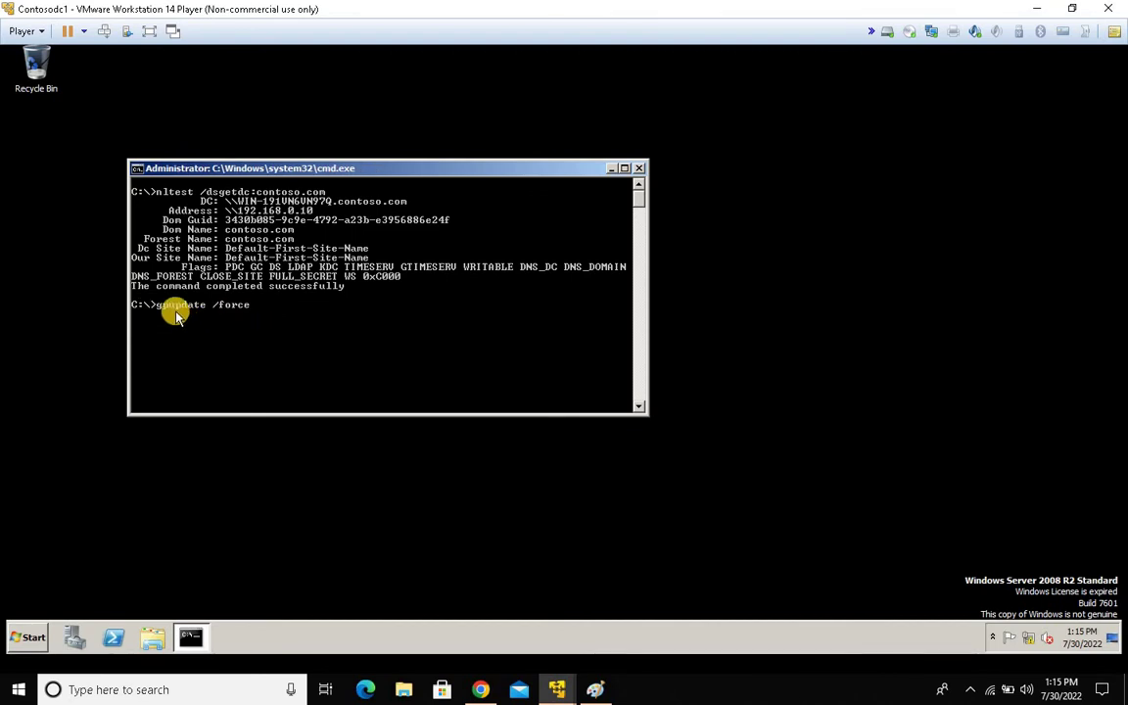
Step: Run gpupdate /force and mark the nltest output and the 'Updating Policy...' status
{"action": "key", "text": "Return"}
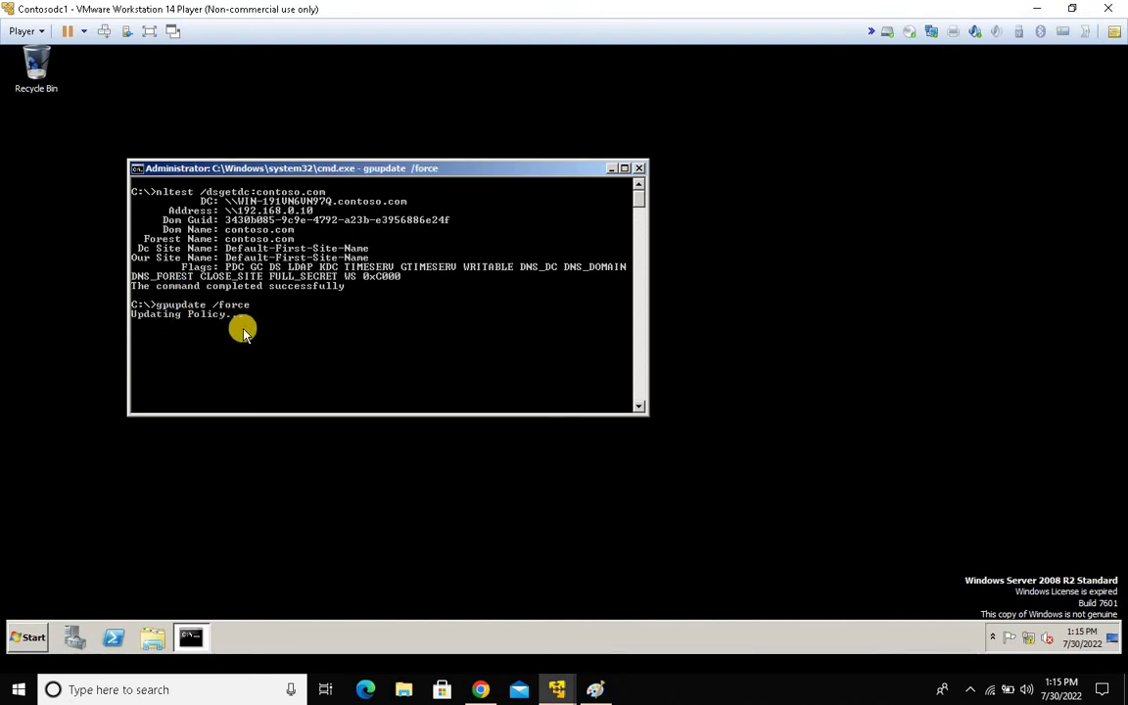
{"action": "right_click", "coordinate": [145, 191]}
{"action": "left_click", "coordinate": [159, 196]}
{"action": "left_click_drag", "start_coordinate": [141, 197], "coordinate": [623, 299]}
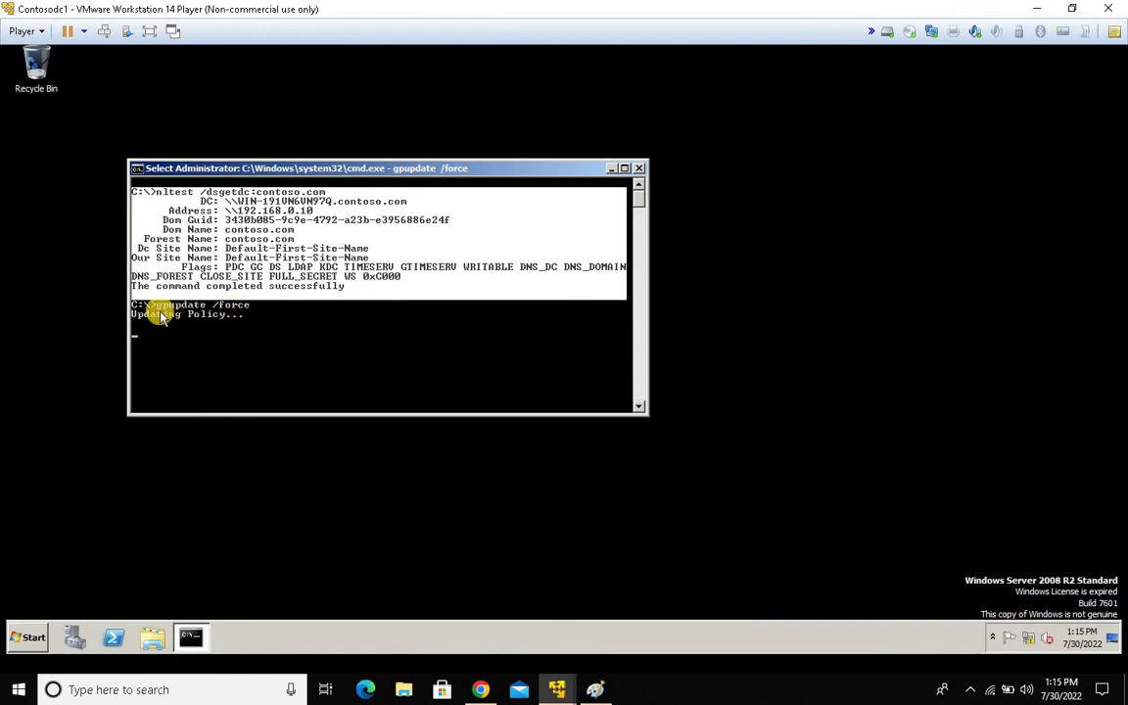
{"action": "left_click_drag", "start_coordinate": [133, 302], "coordinate": [571, 342]}
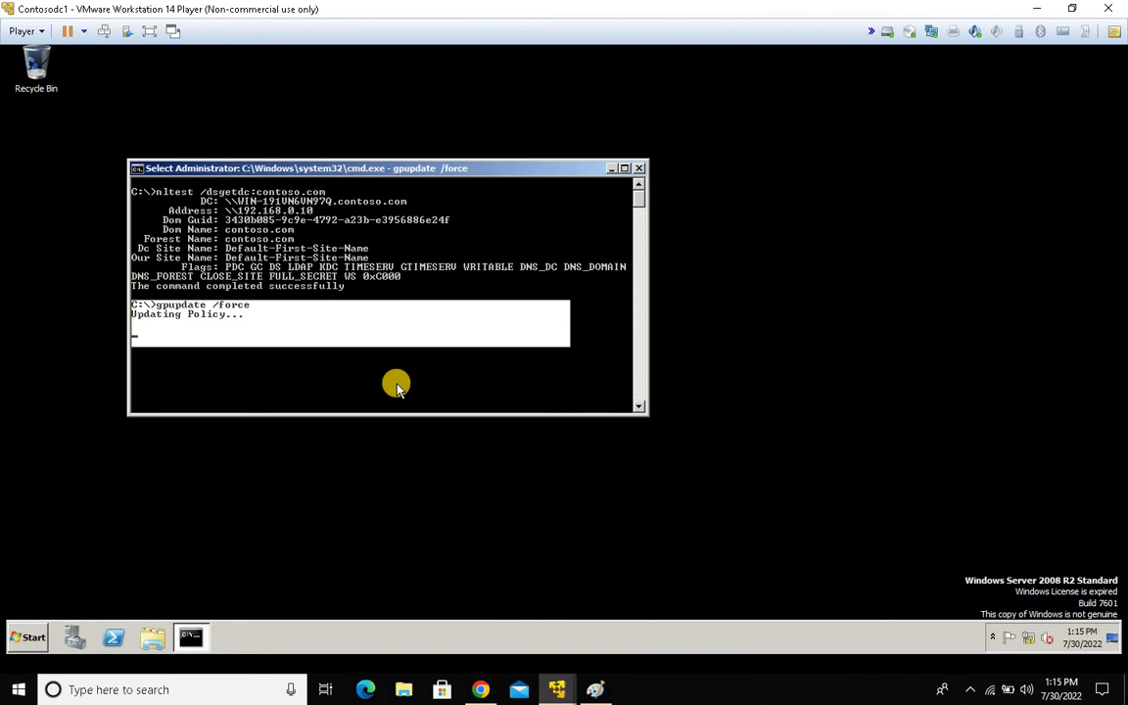
{"action": "left_click", "coordinate": [222, 361]}
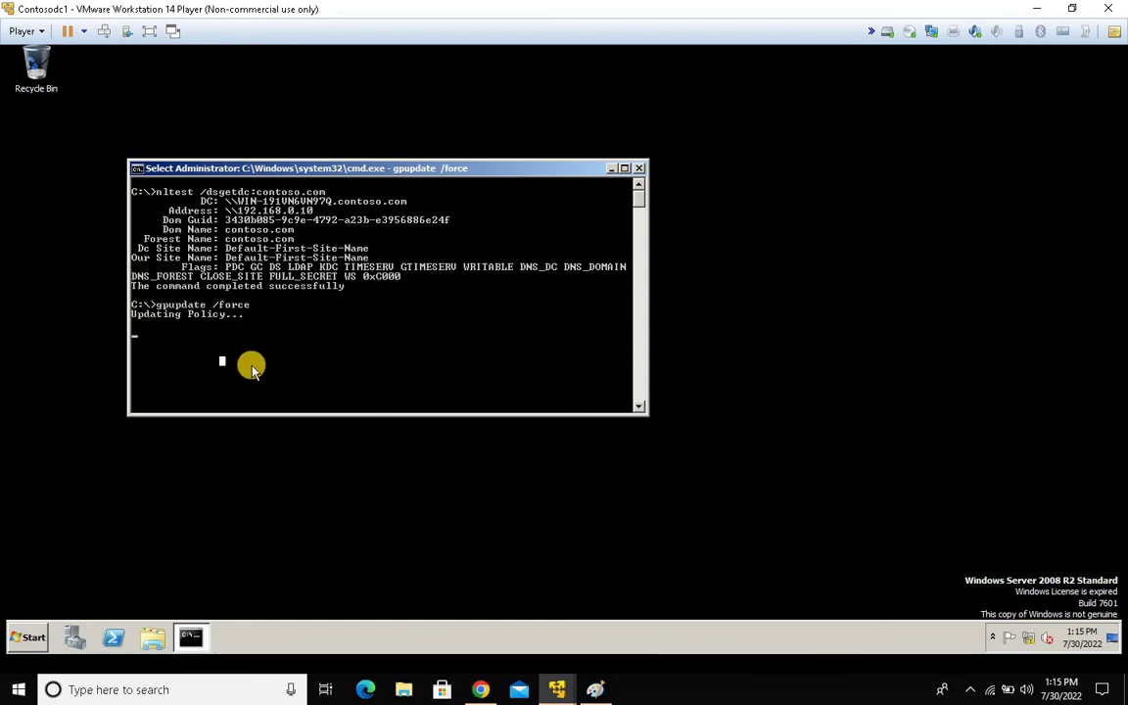
{"action": "left_click_drag", "start_coordinate": [135, 186], "coordinate": [624, 361]}
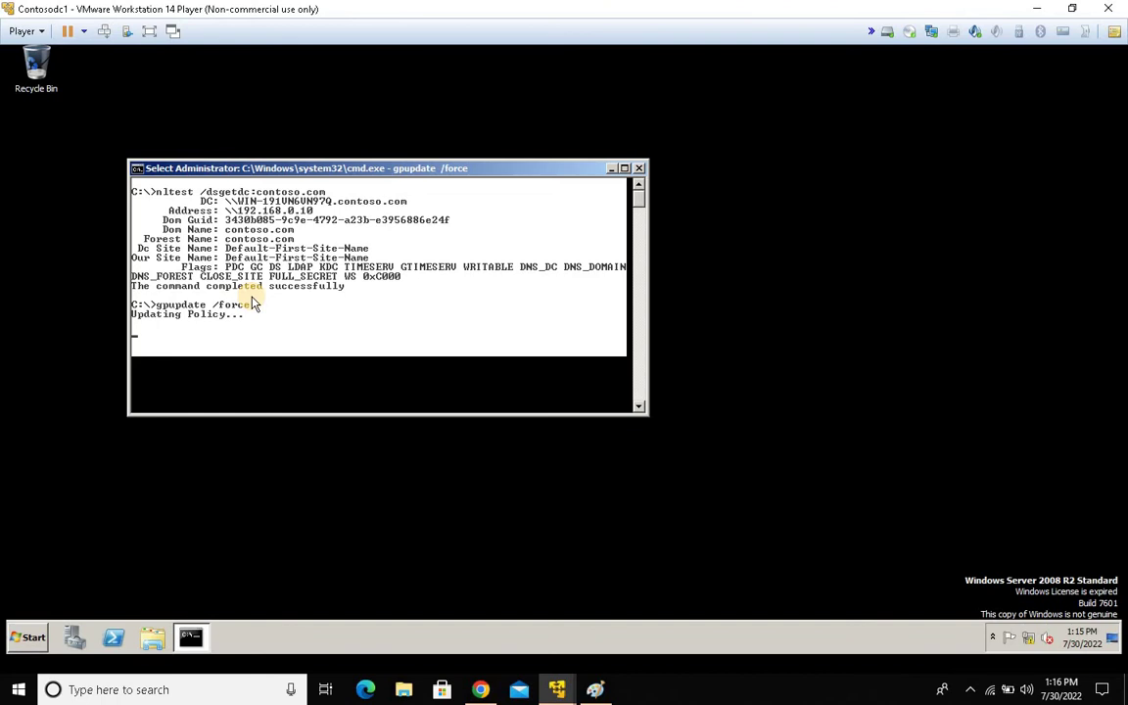
{"action": "left_click", "coordinate": [333, 370]}
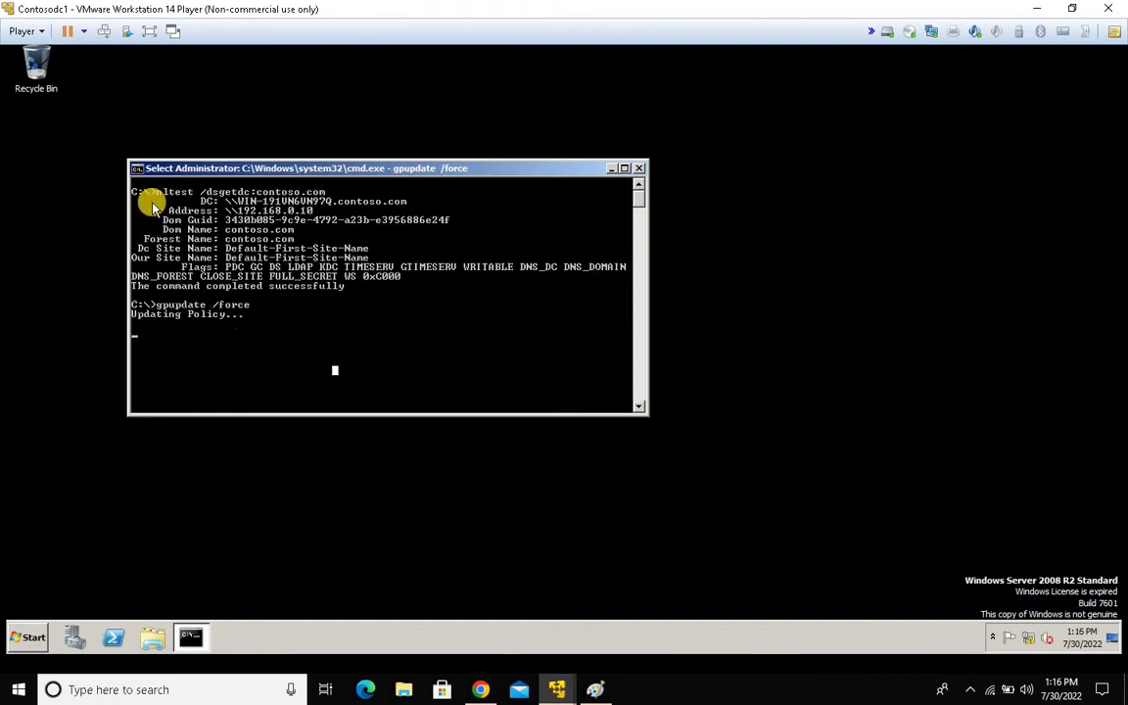
{"action": "left_click_drag", "start_coordinate": [134, 186], "coordinate": [625, 334]}
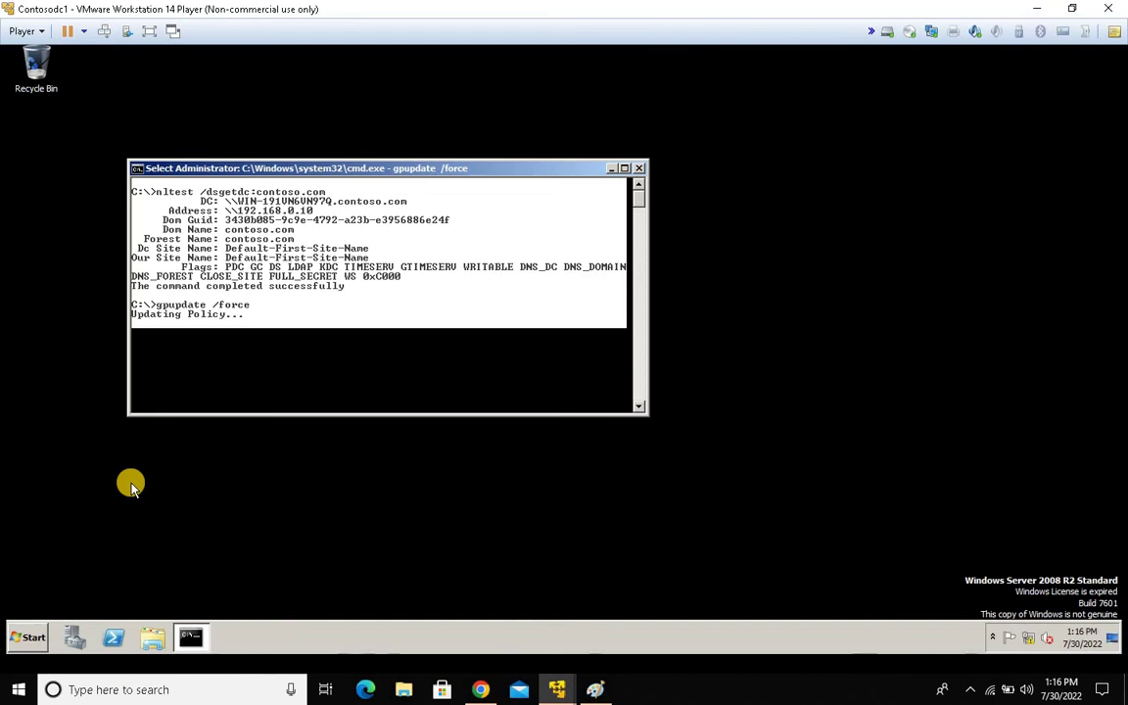
Step: Mark the nltest output for contoso.com down to gpupdate's Updating Policy line to review it
{"action": "left_click", "coordinate": [240, 333]}
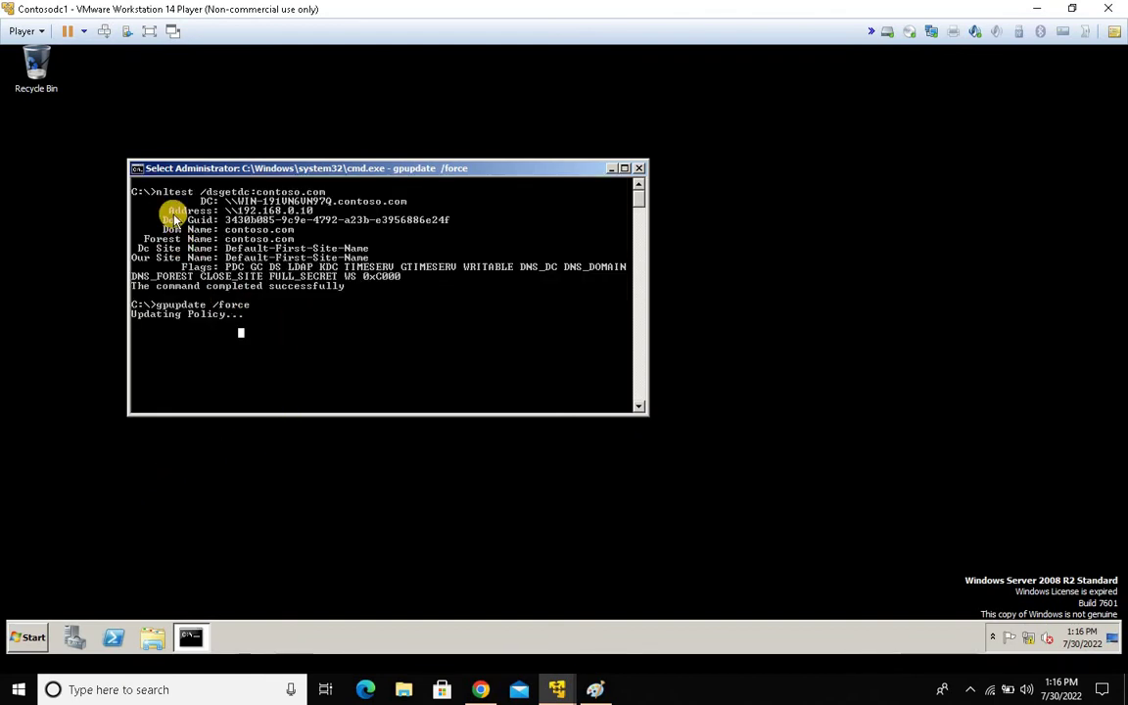
{"action": "left_click_drag", "start_coordinate": [137, 186], "coordinate": [599, 318]}
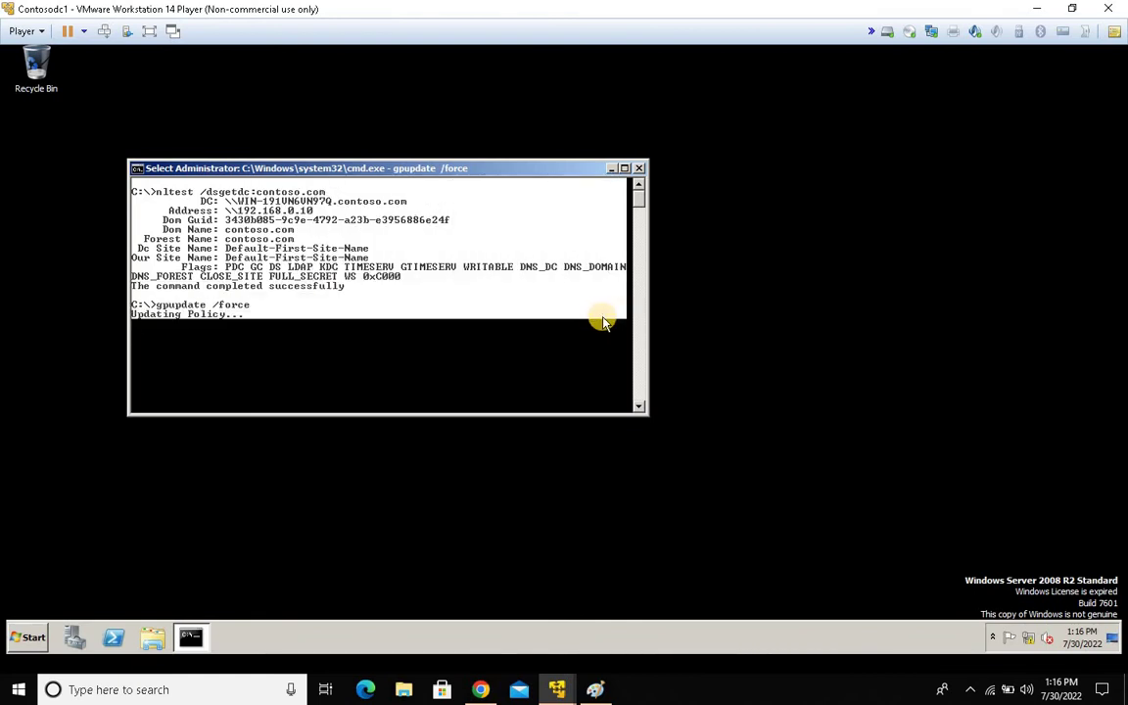
{"action": "left_click", "coordinate": [252, 238]}
{"action": "left_click_drag", "start_coordinate": [150, 191], "coordinate": [347, 196]}
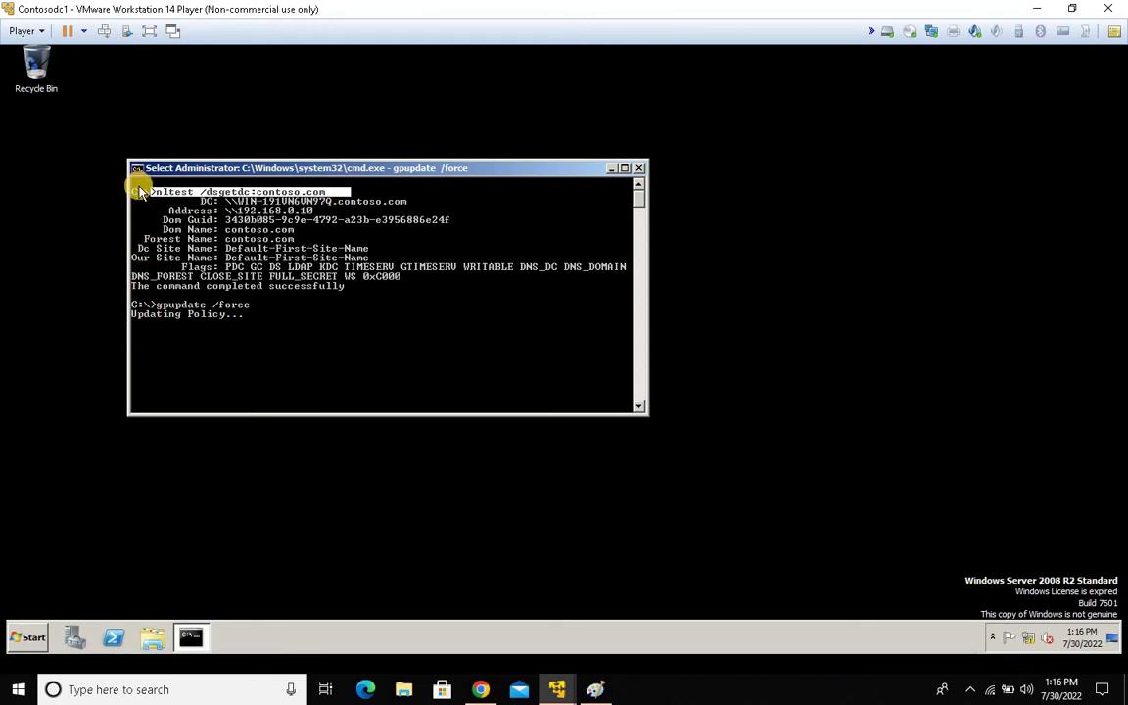
{"action": "left_click_drag", "start_coordinate": [137, 191], "coordinate": [622, 334]}
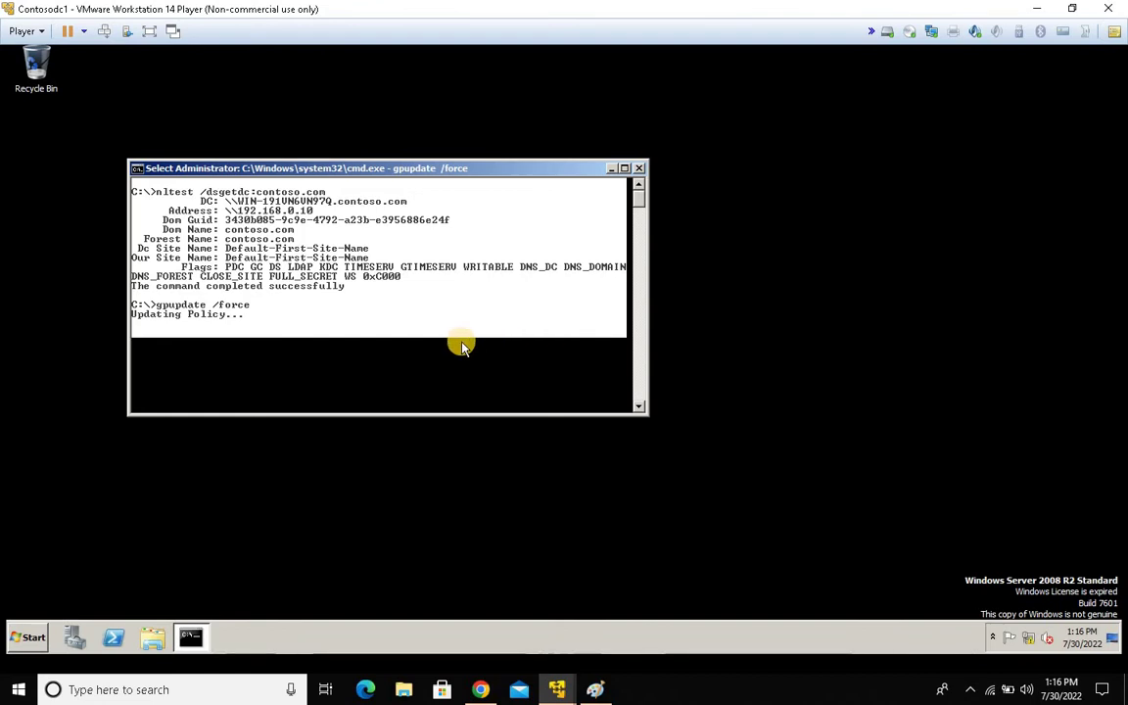
Step: Open the NetSetup log from C:\Windows\debug in Notepad through Computer, Local Disk (C:), Windows, debug
{"action": "left_click", "coordinate": [140, 636]}
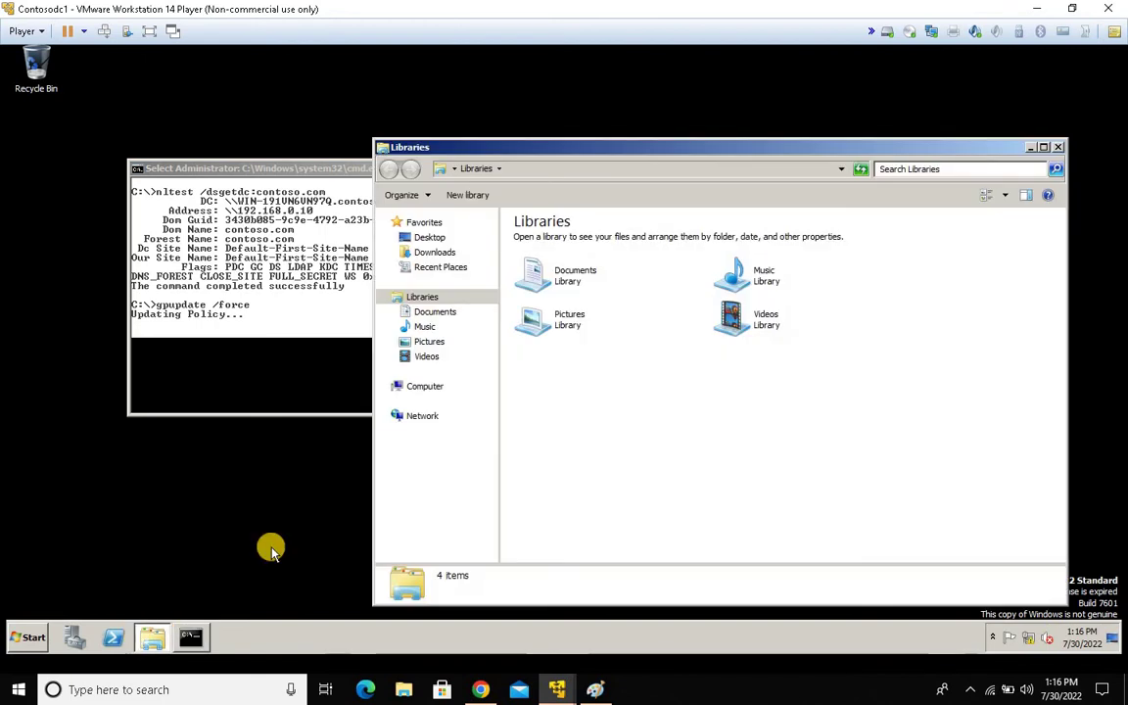
{"action": "left_click", "coordinate": [432, 394]}
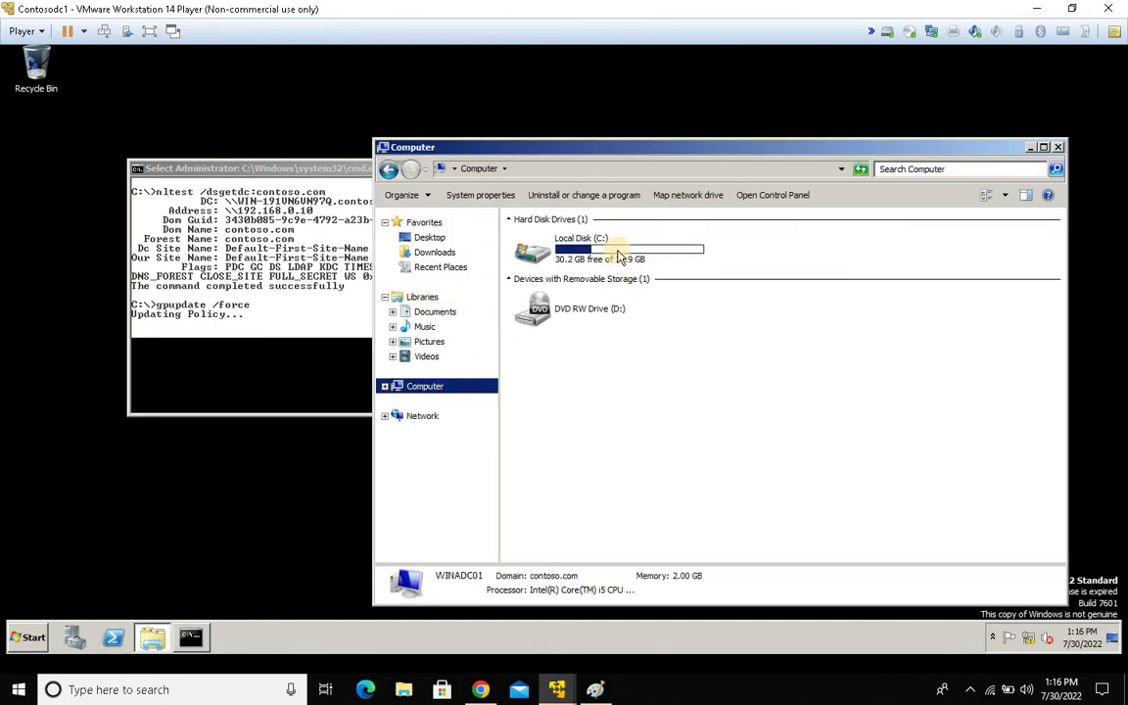
{"action": "double_click", "coordinate": [563, 247]}
{"action": "double_click", "coordinate": [545, 308]}
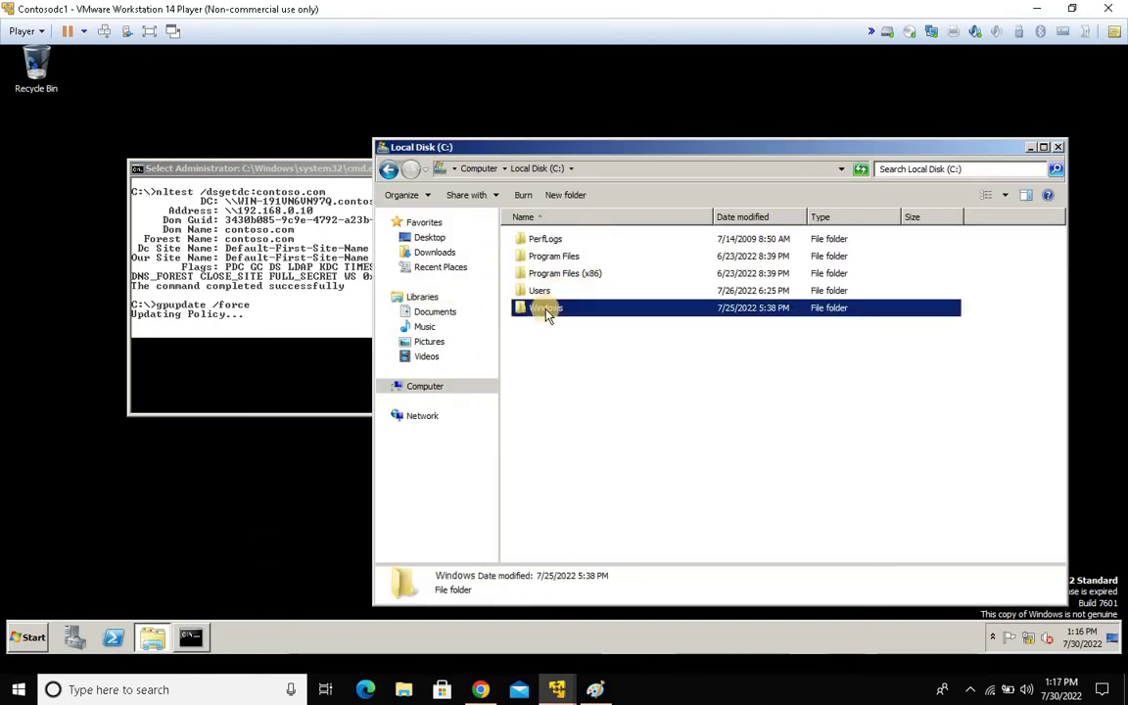
{"action": "double_click", "coordinate": [537, 362]}
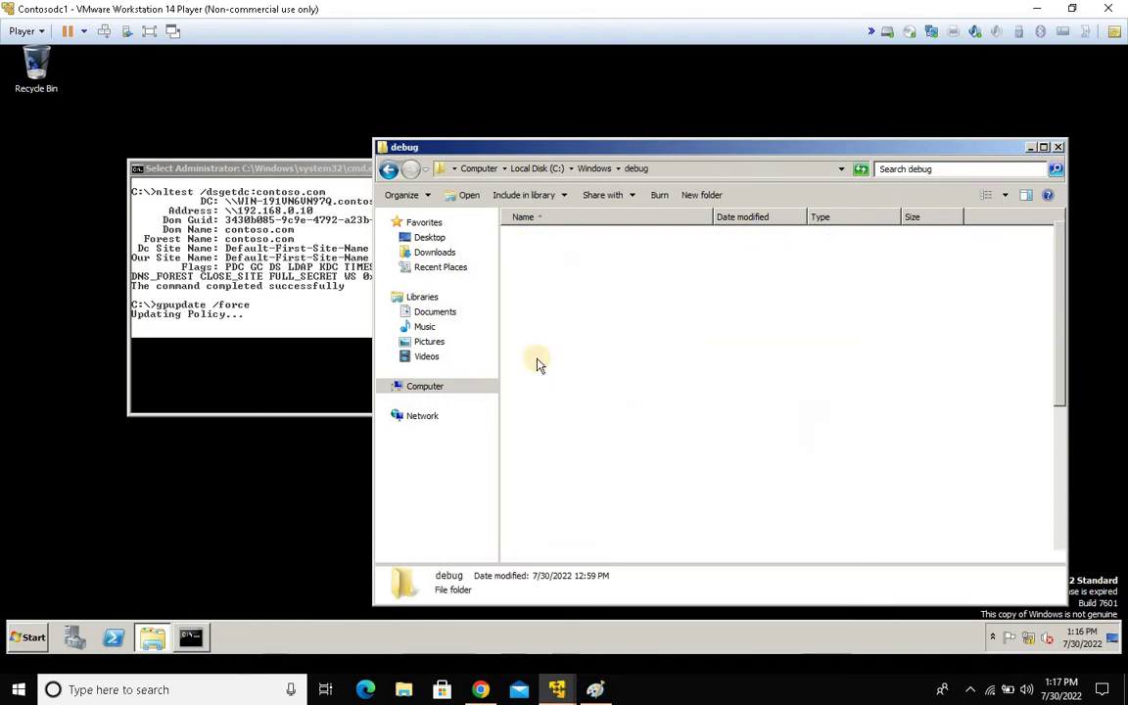
{"action": "scroll", "coordinate": [592, 421], "scroll_direction": "down", "scroll_amount": 5}
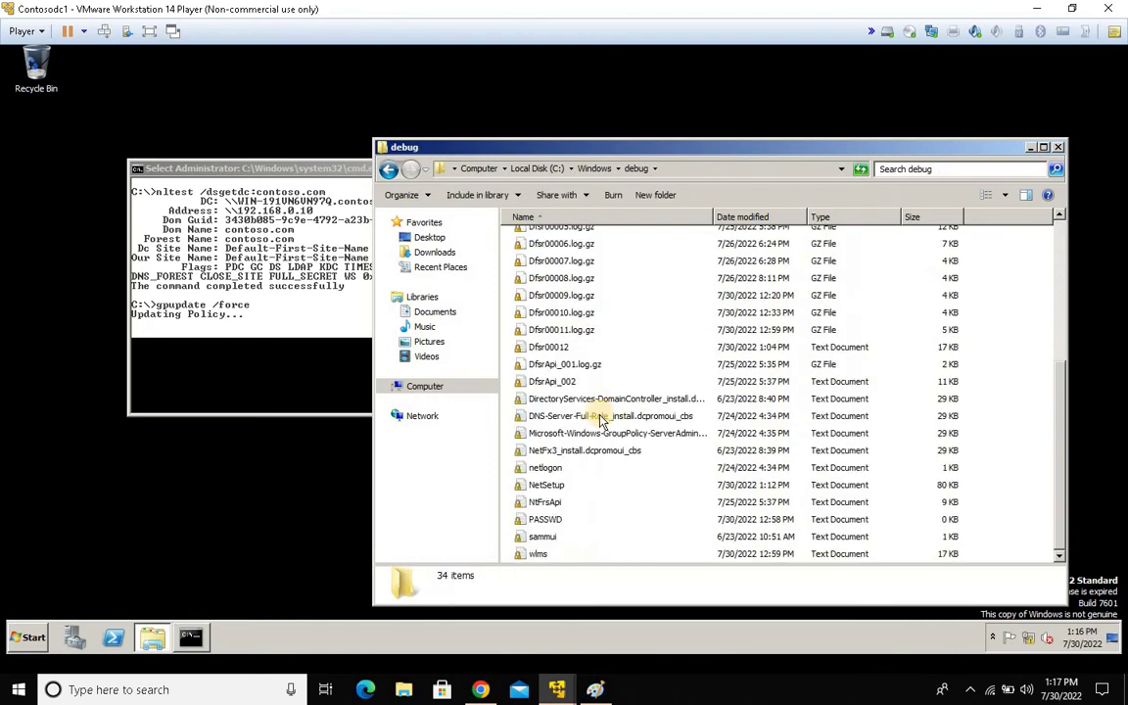
{"action": "left_click", "coordinate": [547, 489]}
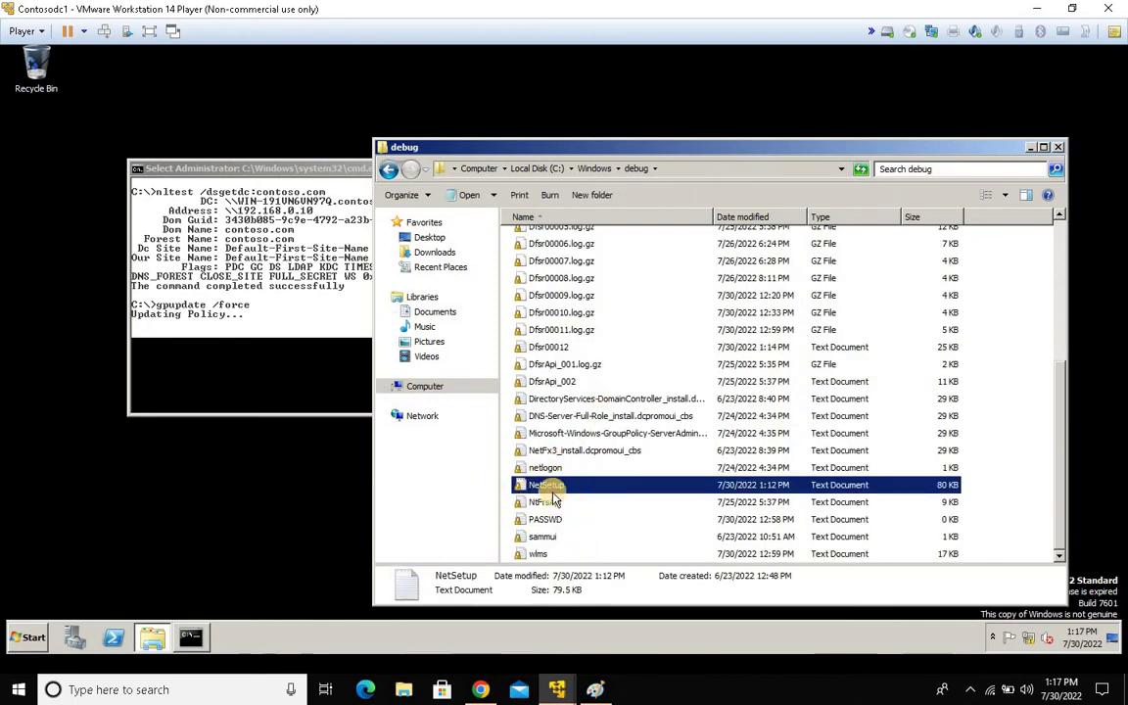
{"action": "double_click", "coordinate": [554, 485]}
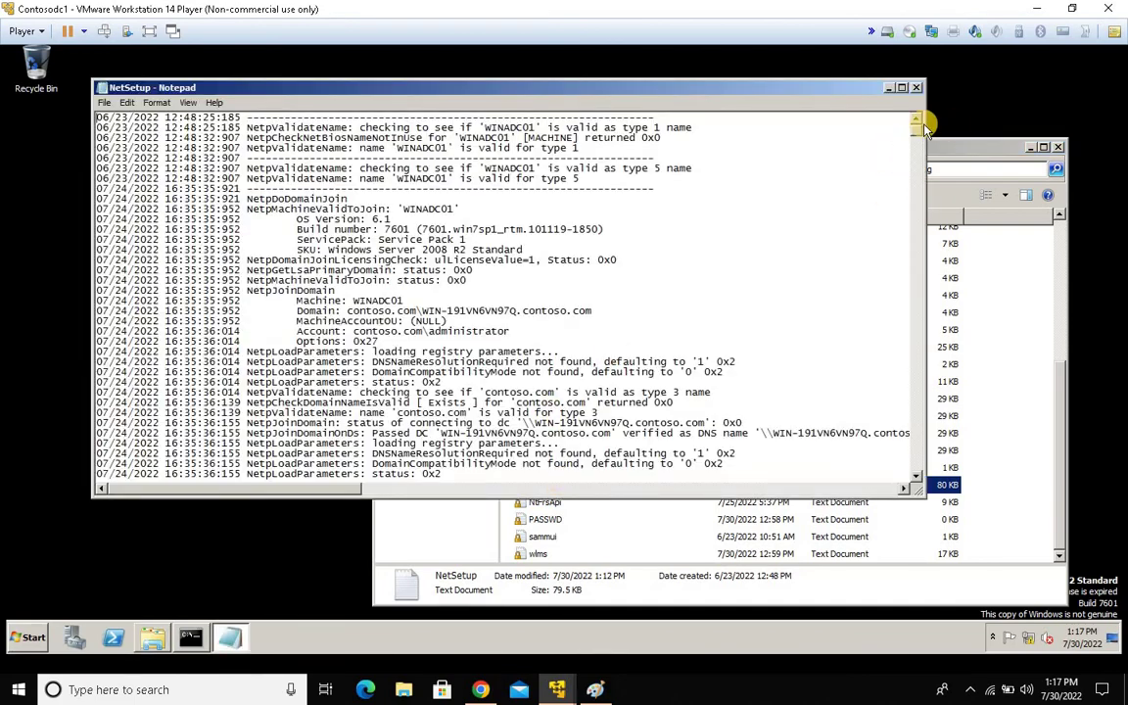
Step: Review the final 07/30 entries of the NetSetup log by highlighting them, then close Notepad
{"action": "left_click_drag", "start_coordinate": [921, 235], "coordinate": [907, 473]}
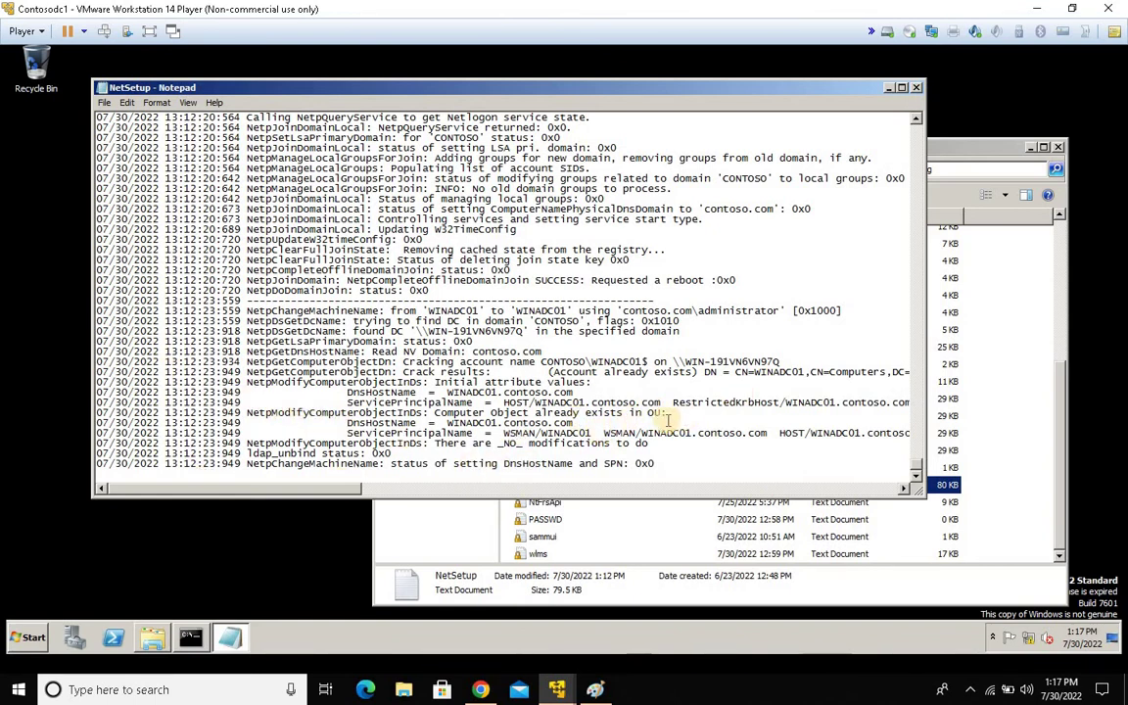
{"action": "left_click_drag", "start_coordinate": [574, 422], "coordinate": [349, 395]}
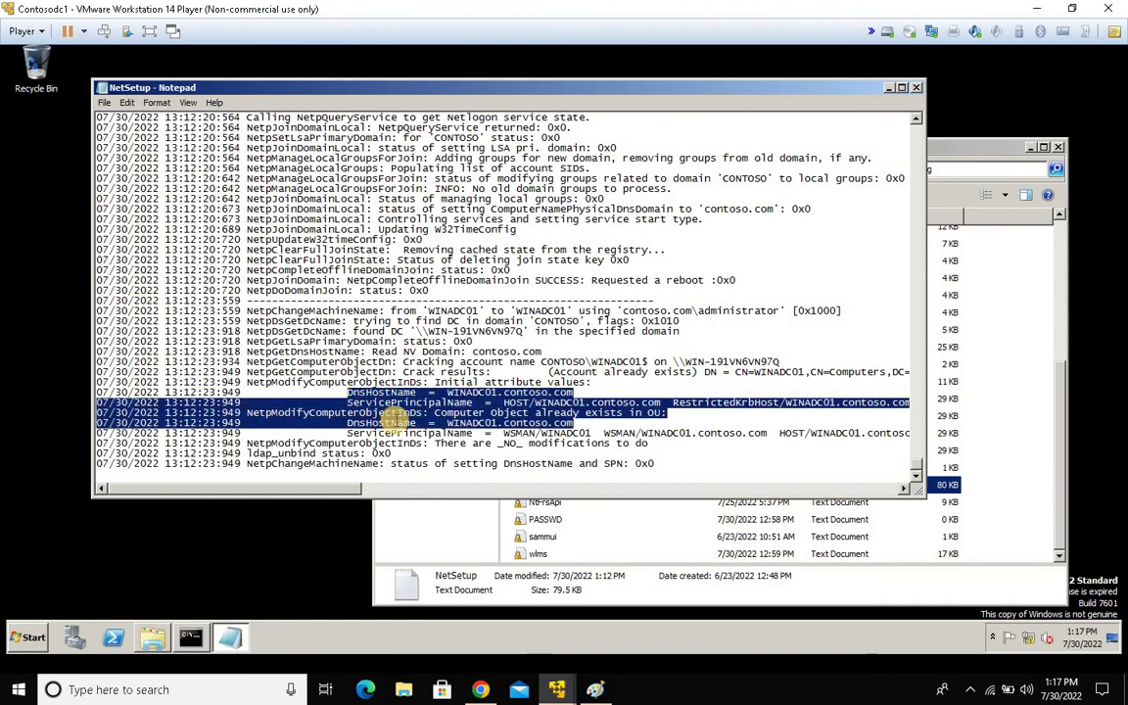
{"action": "left_click", "coordinate": [360, 400]}
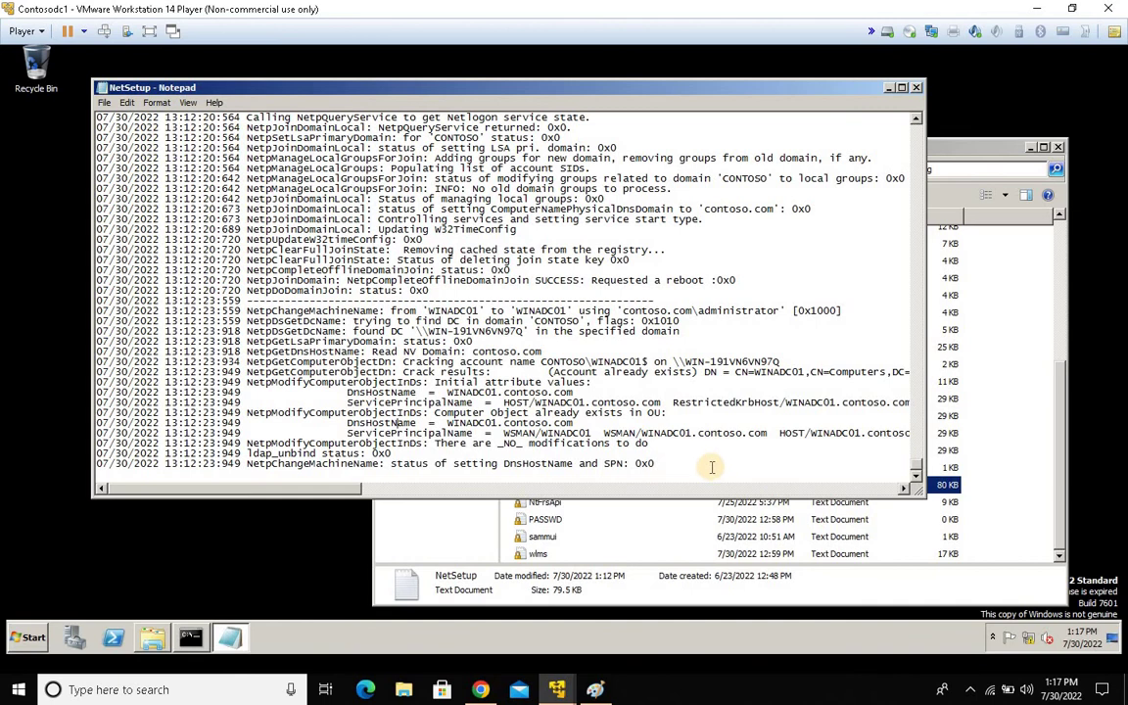
{"action": "left_click_drag", "start_coordinate": [712, 467], "coordinate": [67, 307]}
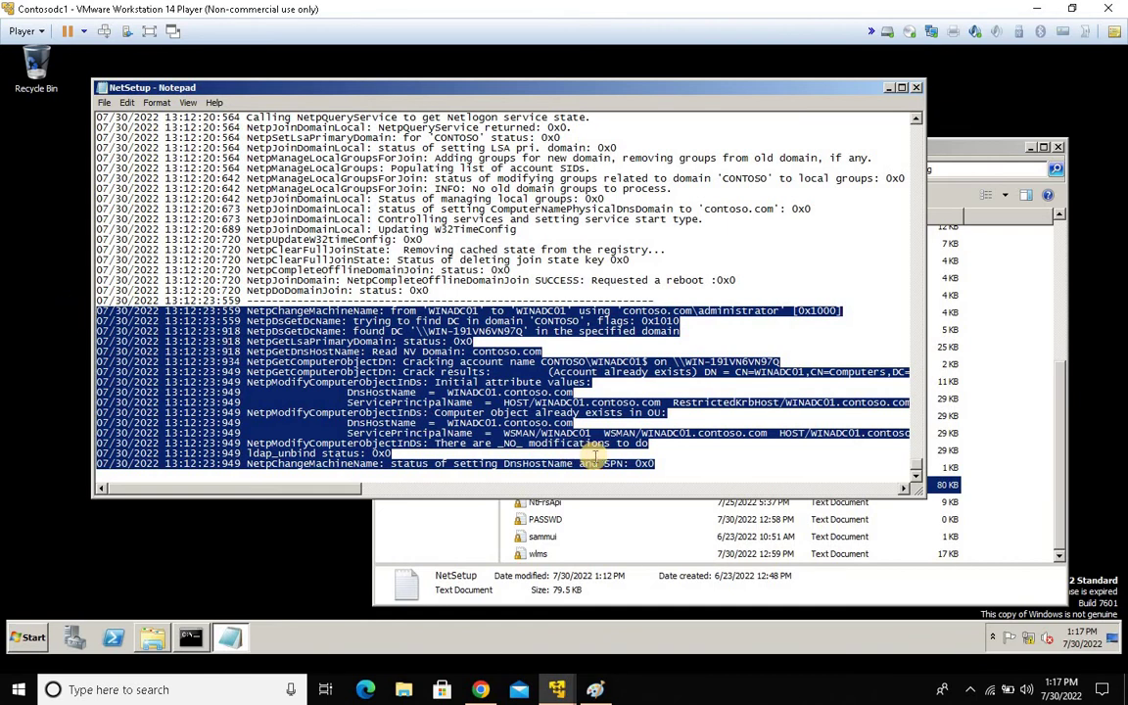
{"action": "left_click", "coordinate": [672, 469]}
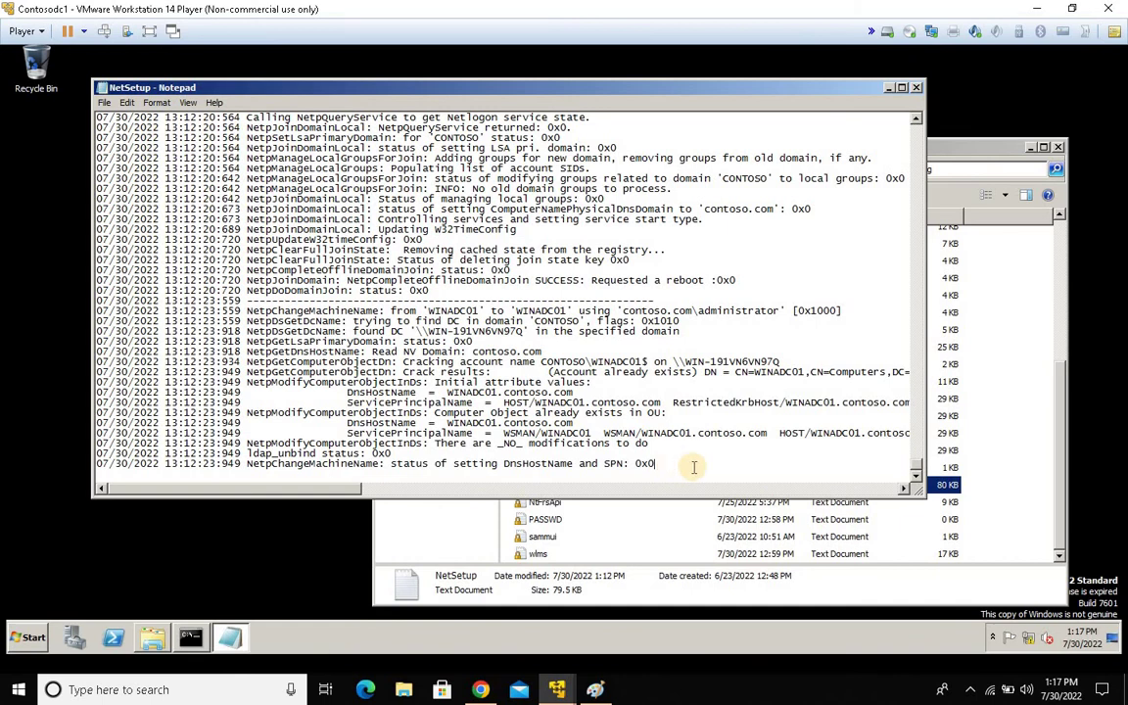
{"action": "left_click_drag", "start_coordinate": [654, 464], "coordinate": [100, 303]}
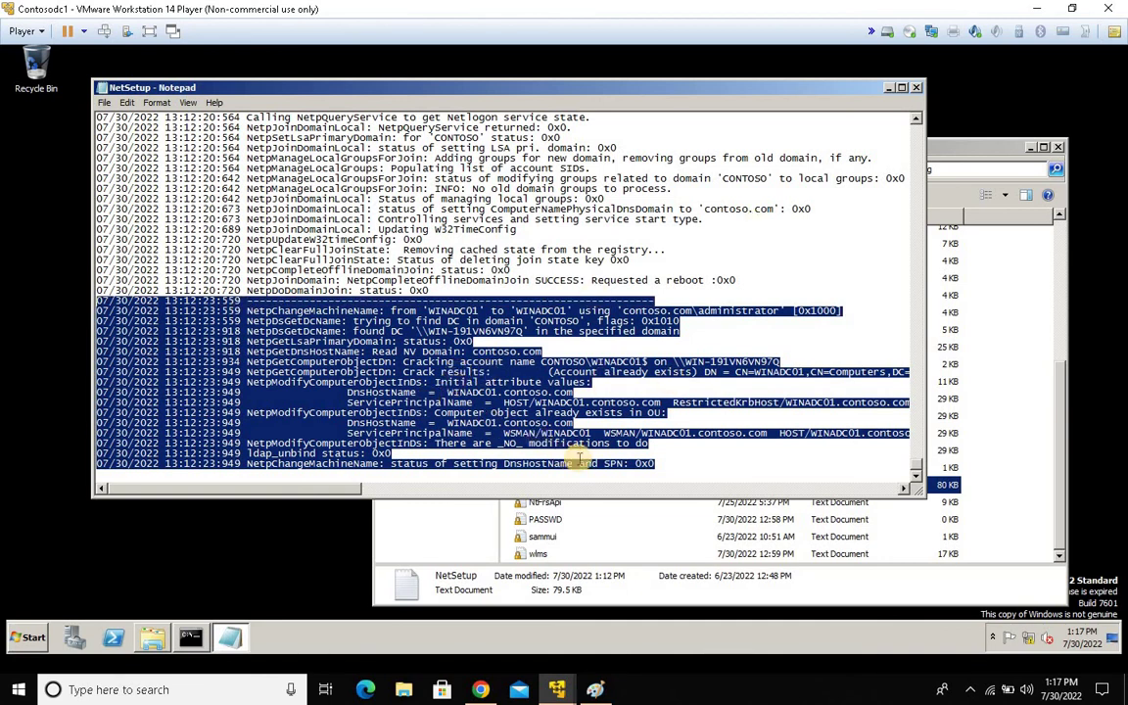
{"action": "left_click", "coordinate": [918, 90]}
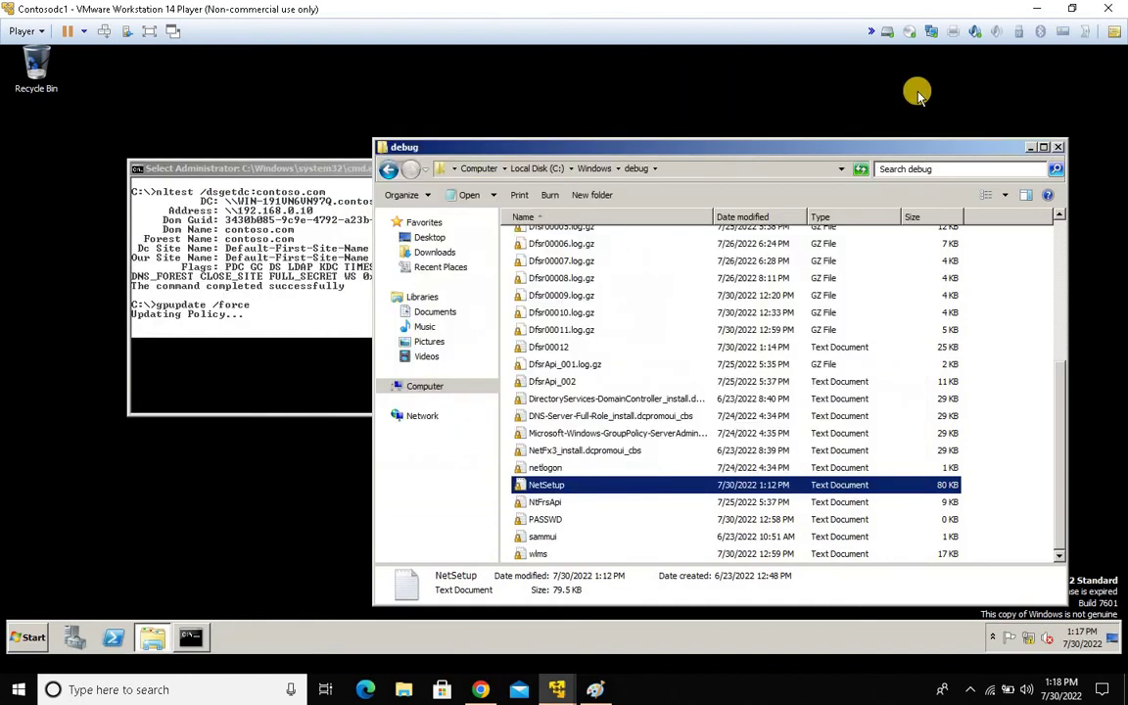
Step: Close the debug folder window and mark the first seven nltest output lines in Command Prompt
{"action": "left_click", "coordinate": [1054, 150]}
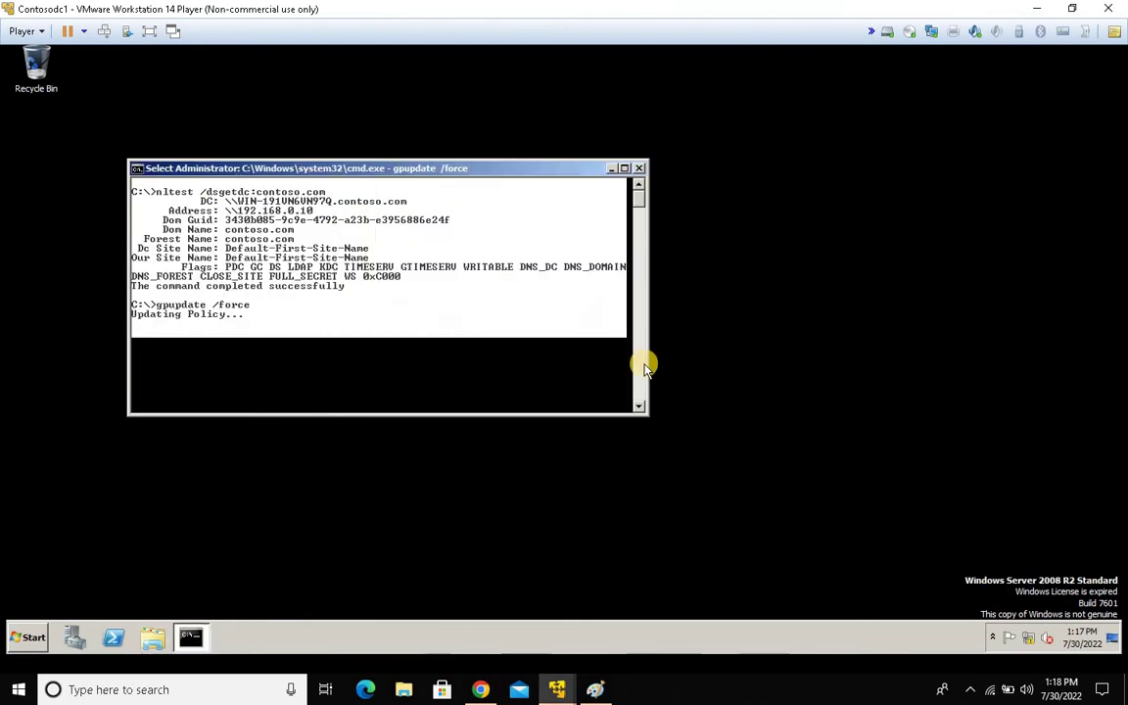
{"action": "left_click", "coordinate": [424, 391]}
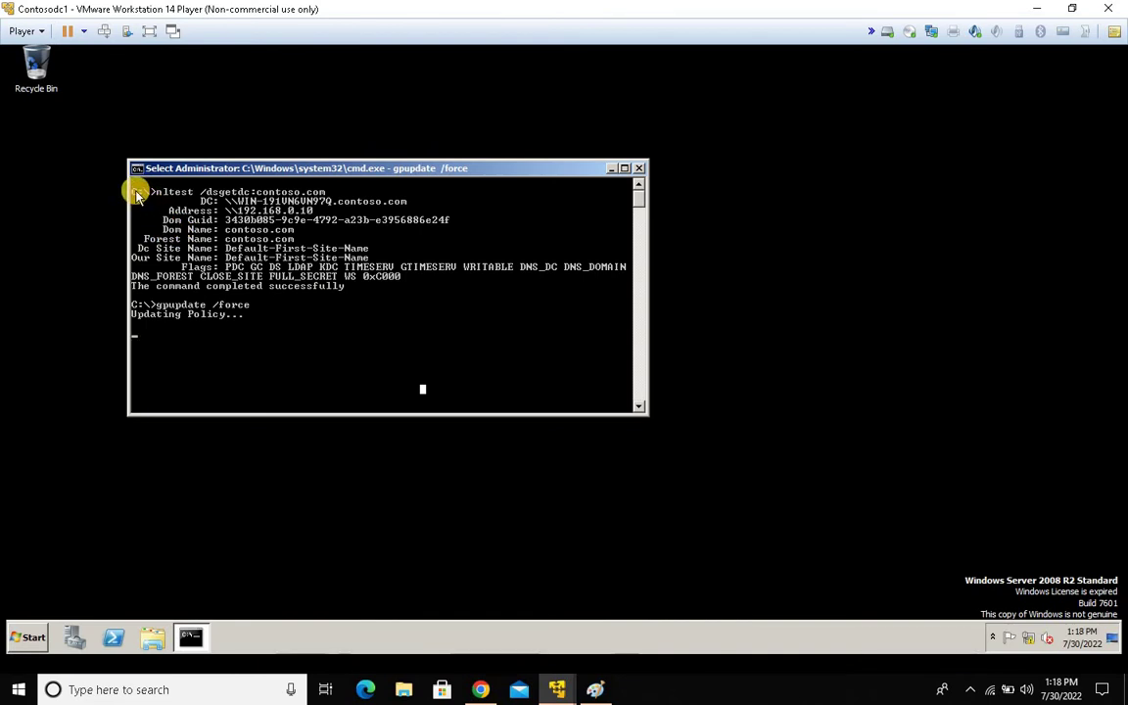
{"action": "left_click_drag", "start_coordinate": [137, 196], "coordinate": [475, 233]}
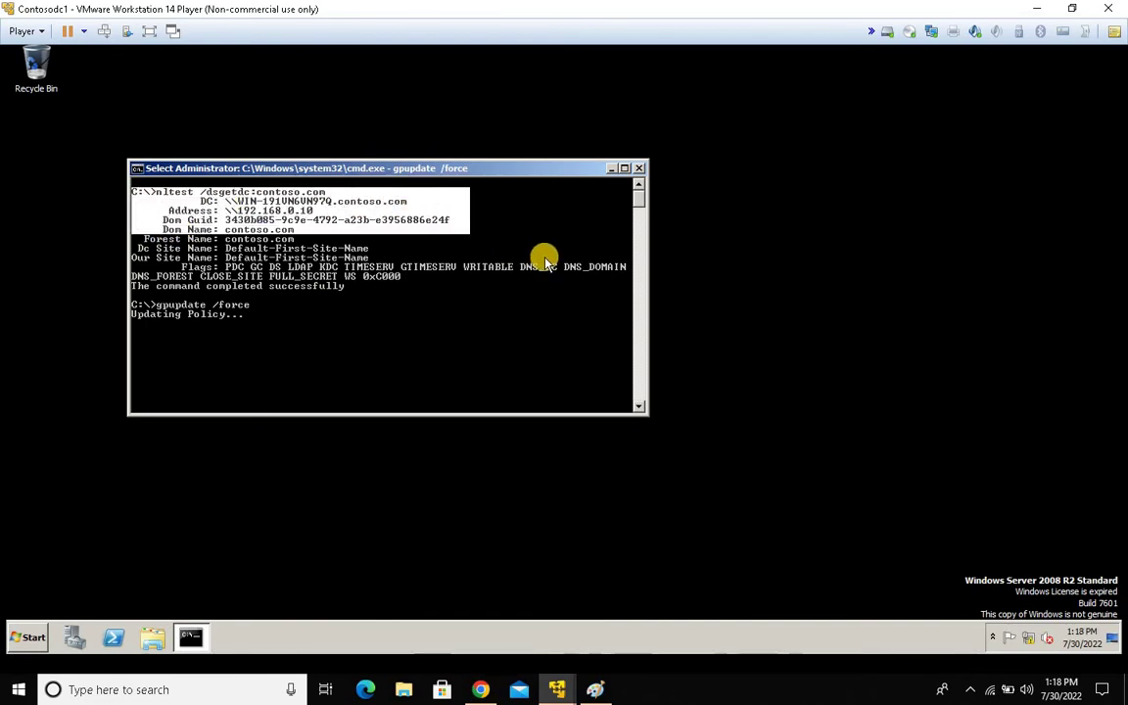
{"action": "left_click_drag", "start_coordinate": [545, 262], "coordinate": [632, 300]}
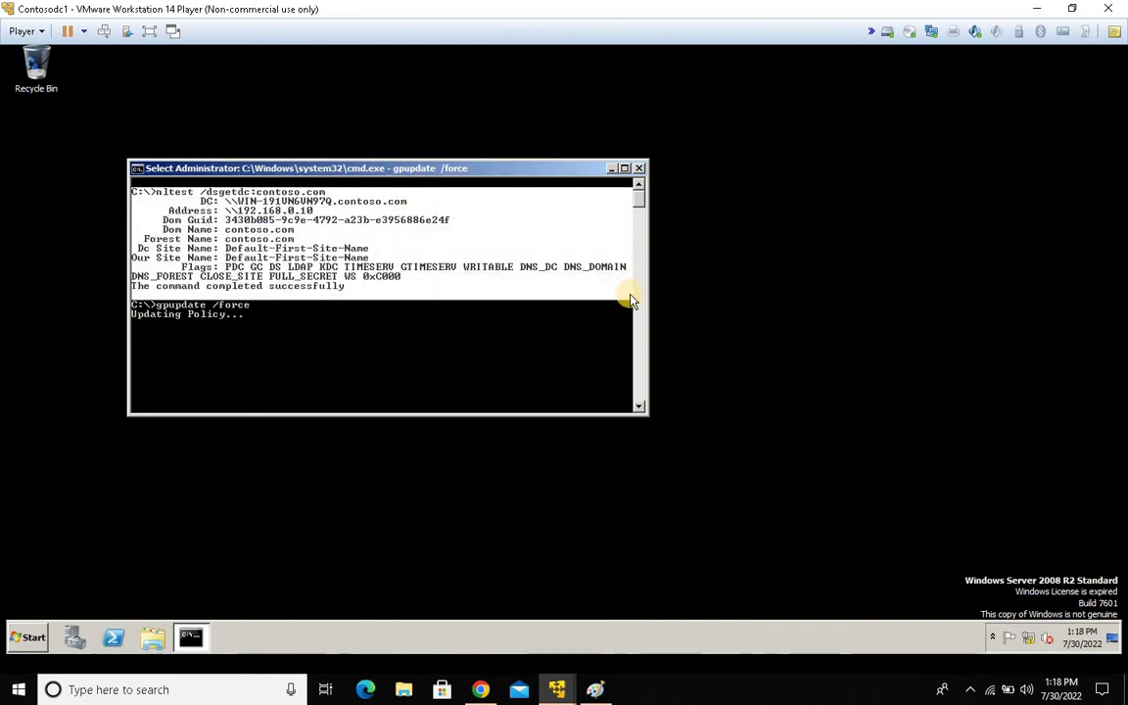
{"action": "left_click", "coordinate": [208, 199]}
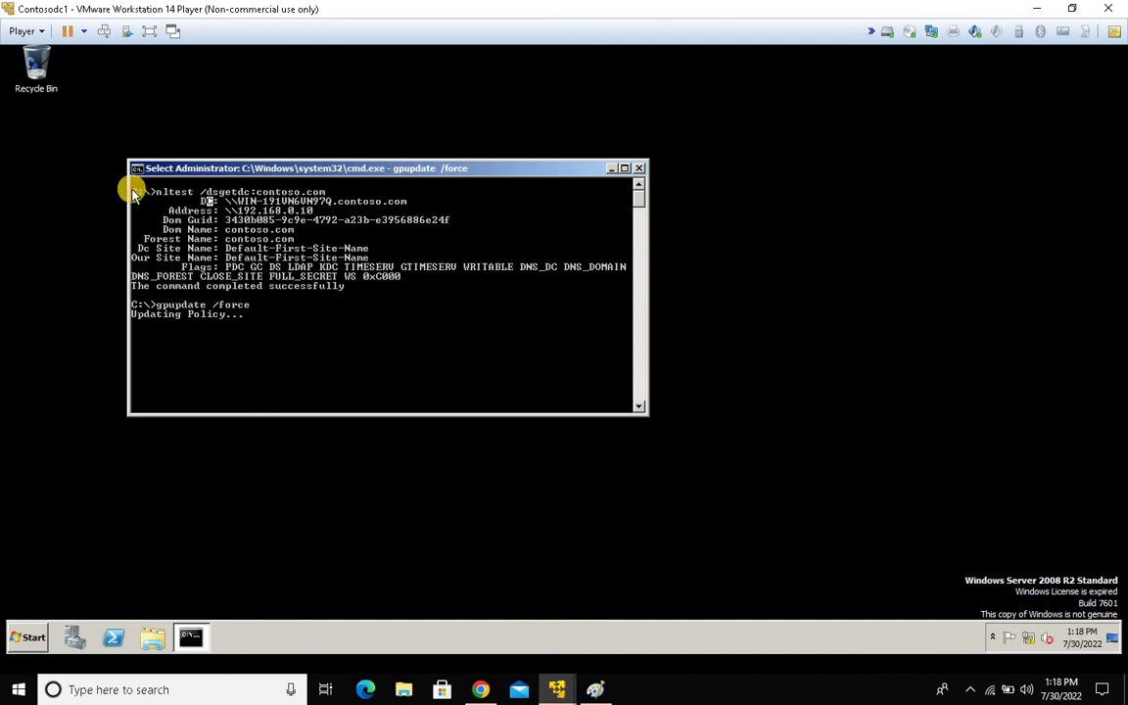
{"action": "left_click_drag", "start_coordinate": [135, 193], "coordinate": [629, 298]}
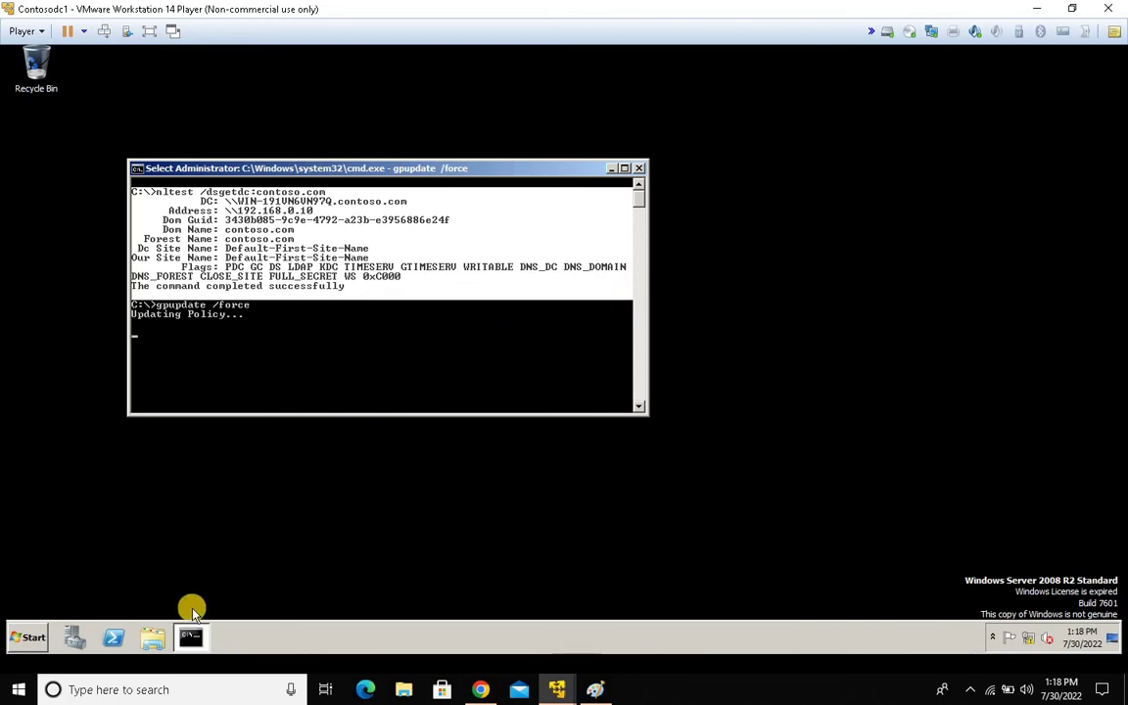
Step: Reopen NetSetup from C:\Windows\debug through Computer, Local Disk (C:), Windows and debug
{"action": "left_click", "coordinate": [152, 637]}
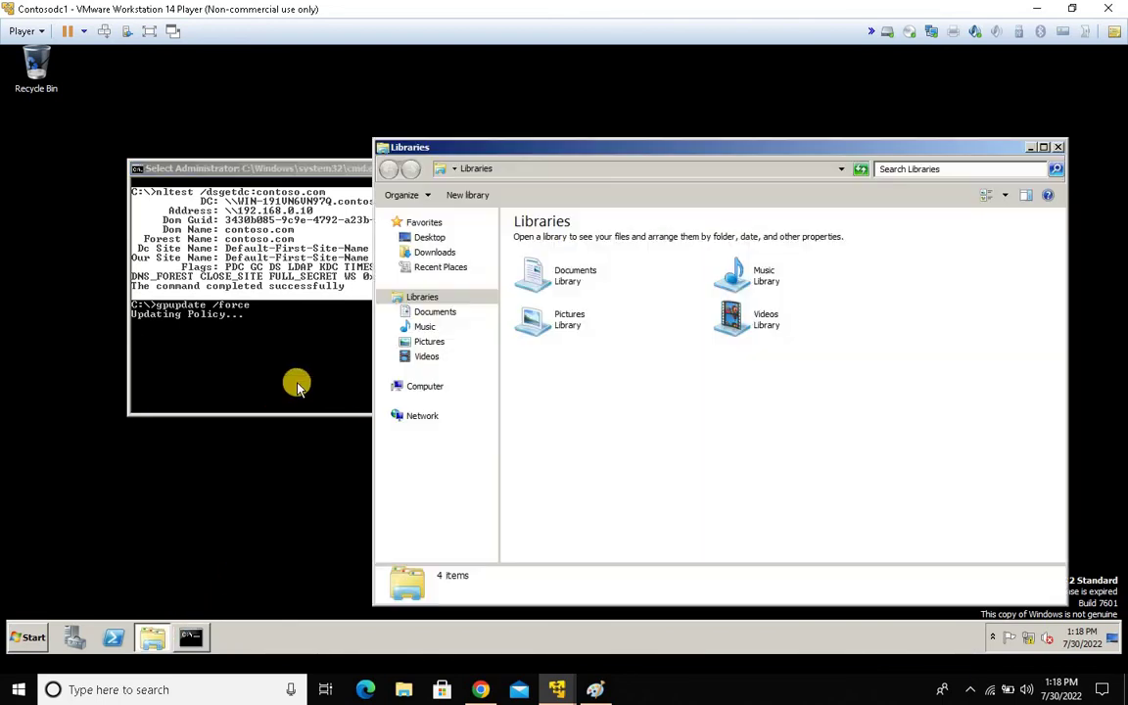
{"action": "left_click", "coordinate": [424, 386]}
{"action": "double_click", "coordinate": [590, 256]}
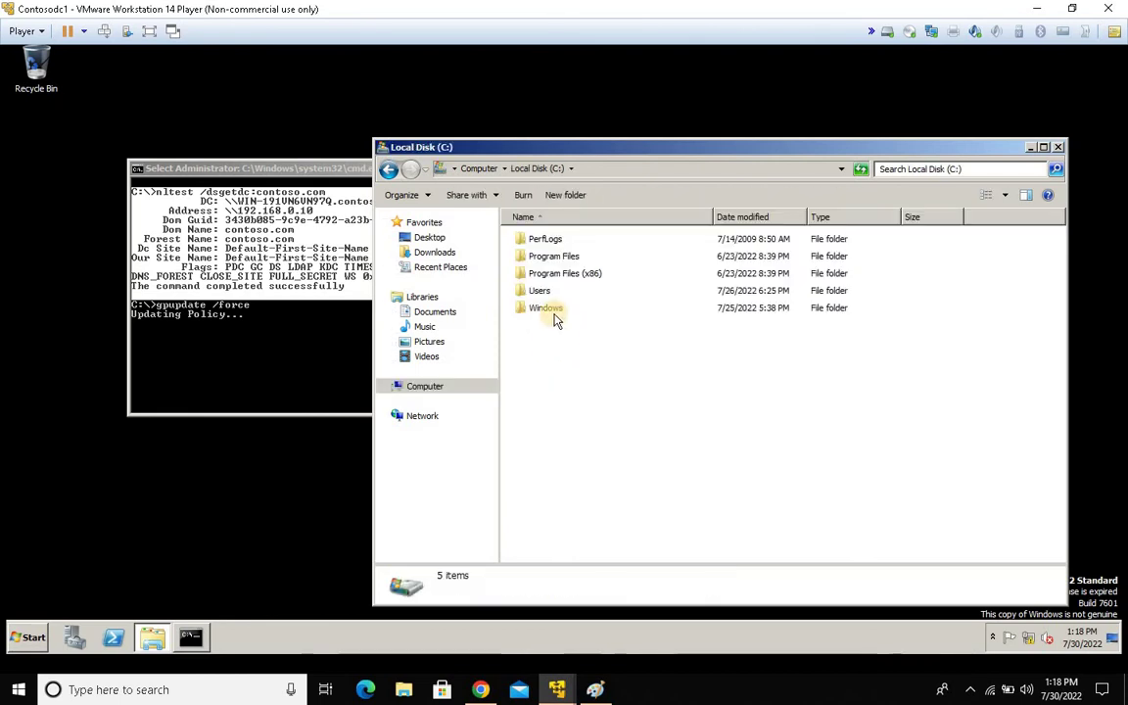
{"action": "double_click", "coordinate": [548, 307]}
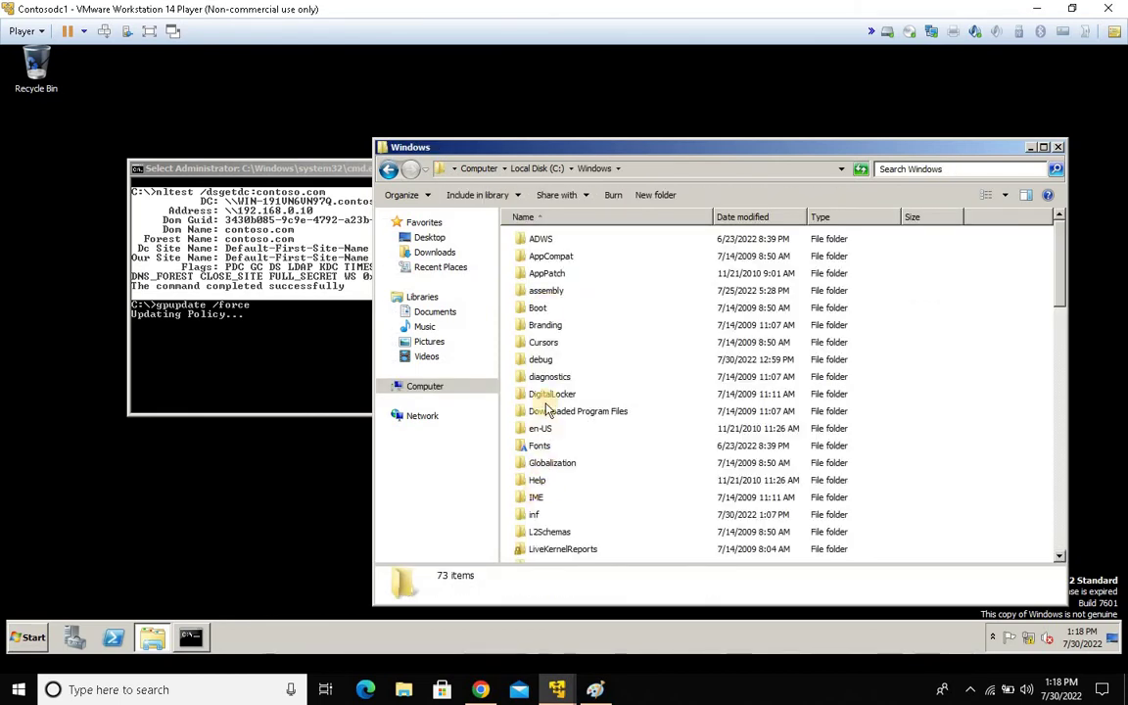
{"action": "double_click", "coordinate": [542, 361]}
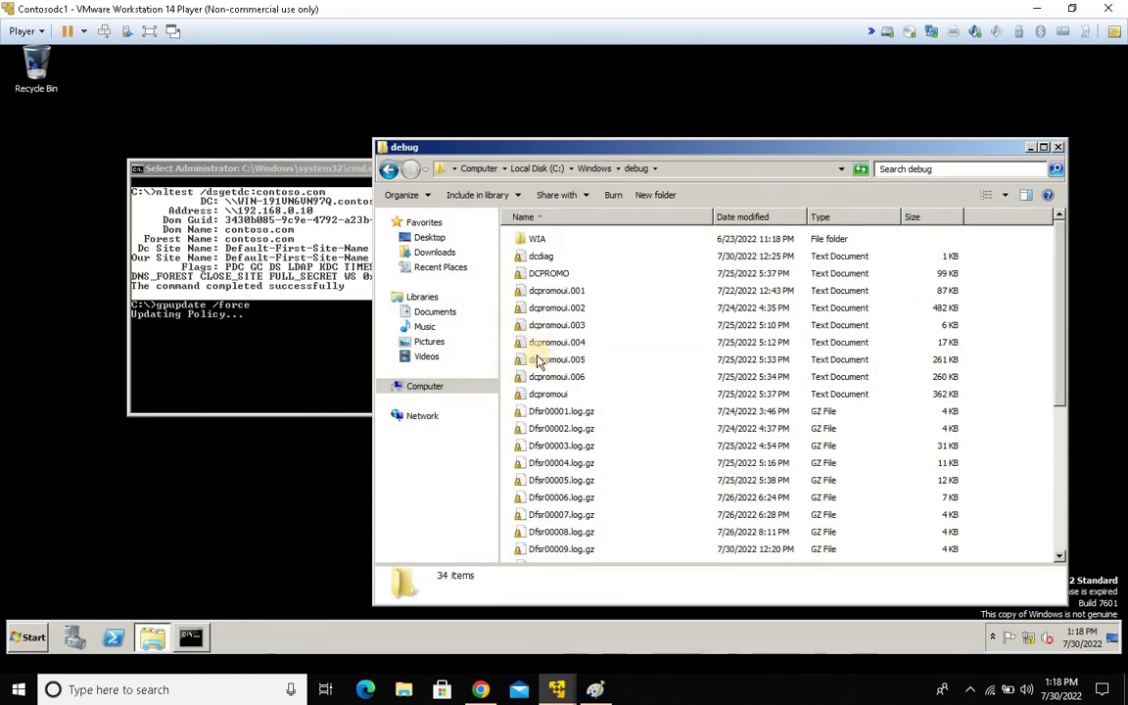
{"action": "scroll", "coordinate": [544, 472], "scroll_direction": "down", "scroll_amount": 5}
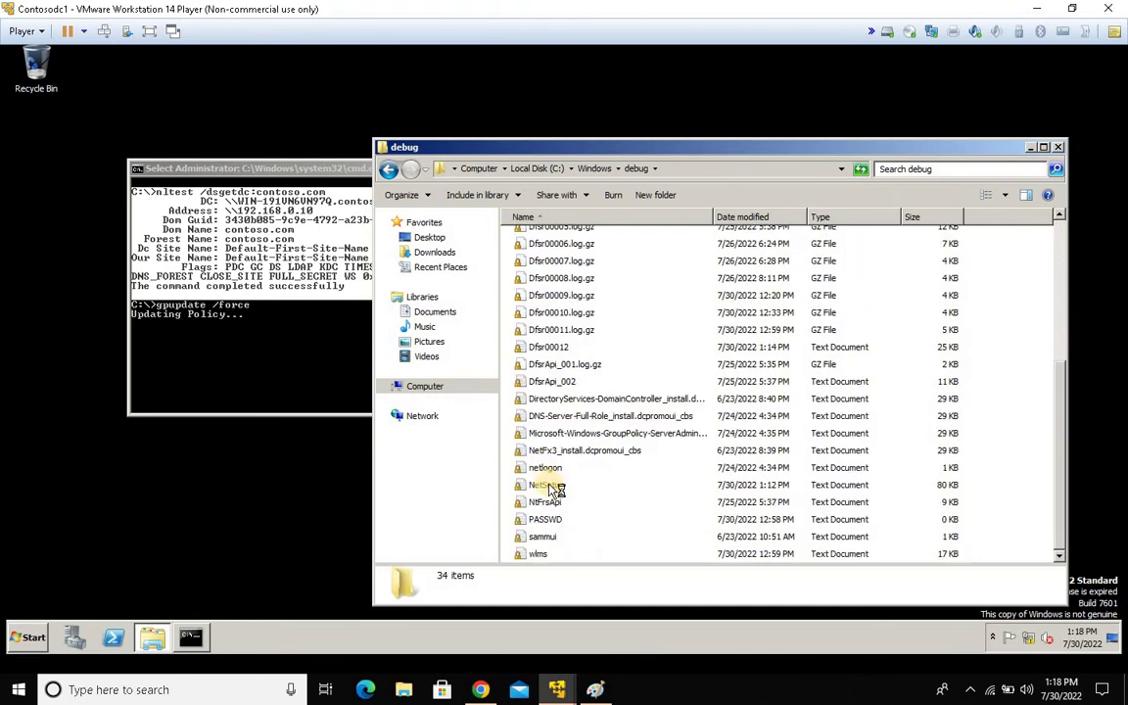
{"action": "double_click", "coordinate": [546, 484]}
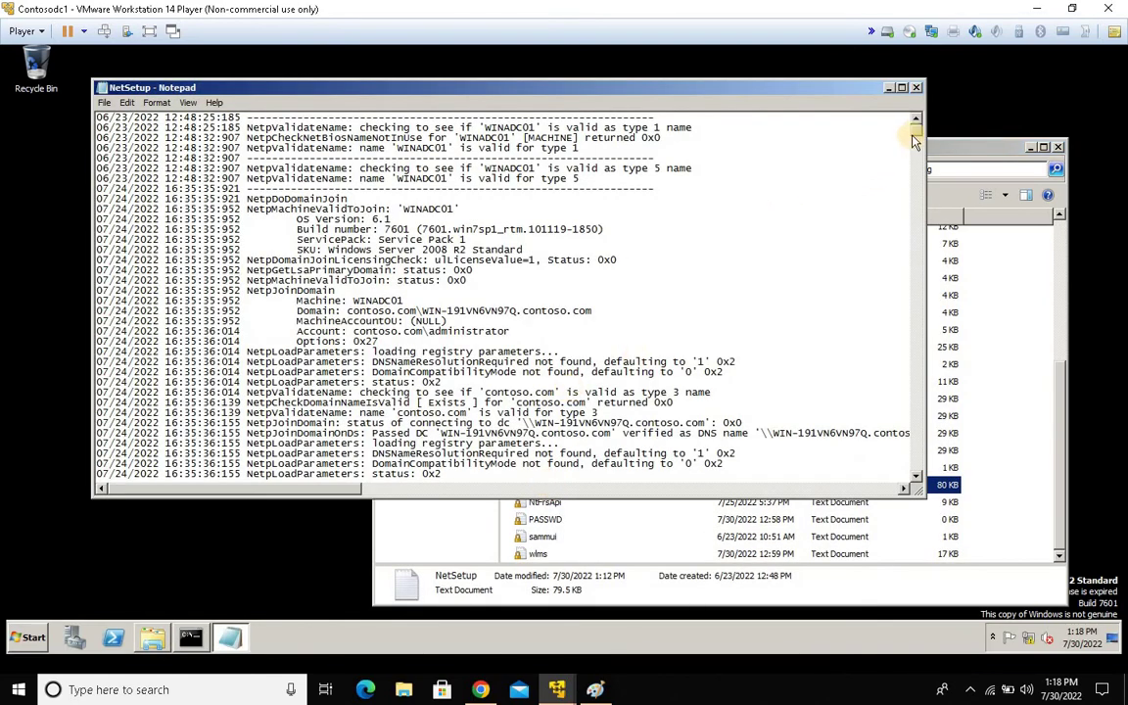
Step: Scroll to the log's end and highlight from Calling NetpQueryService down through the final entries
{"action": "left_click_drag", "start_coordinate": [918, 152], "coordinate": [914, 475]}
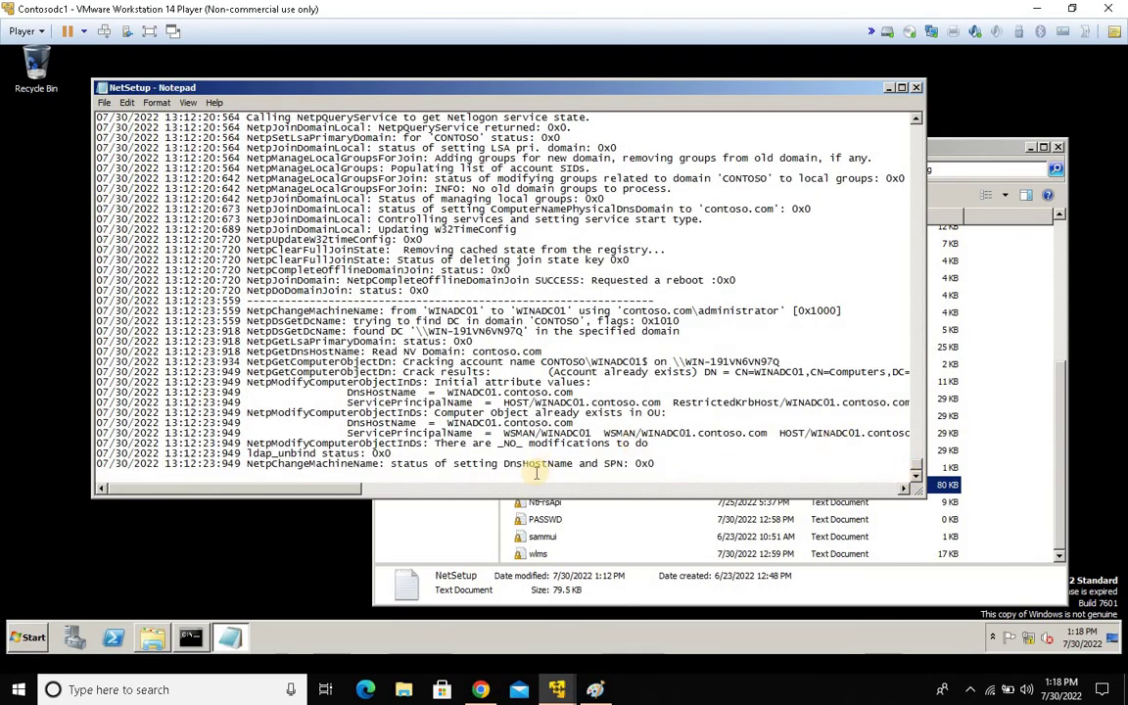
{"action": "left_click_drag", "start_coordinate": [666, 464], "coordinate": [82, 295]}
{"action": "left_click_drag", "start_coordinate": [85, 229], "coordinate": [98, 115]}
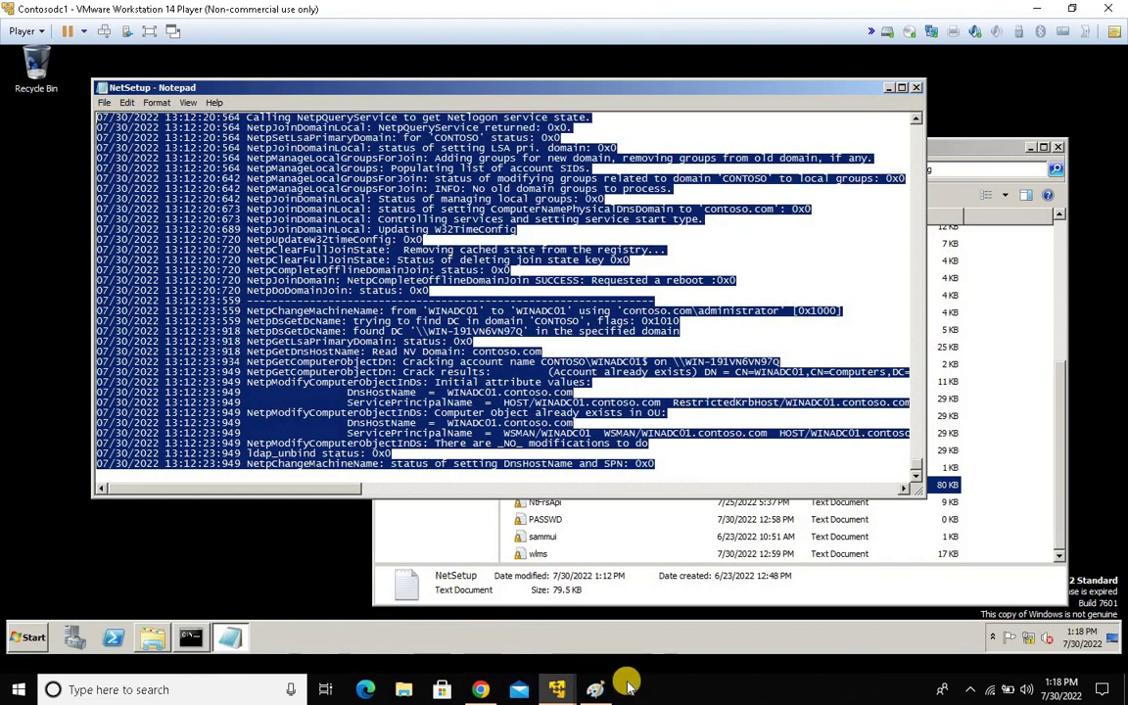
Step: In Paint, select the entire old diagram and delete it
{"action": "left_click", "coordinate": [596, 690]}
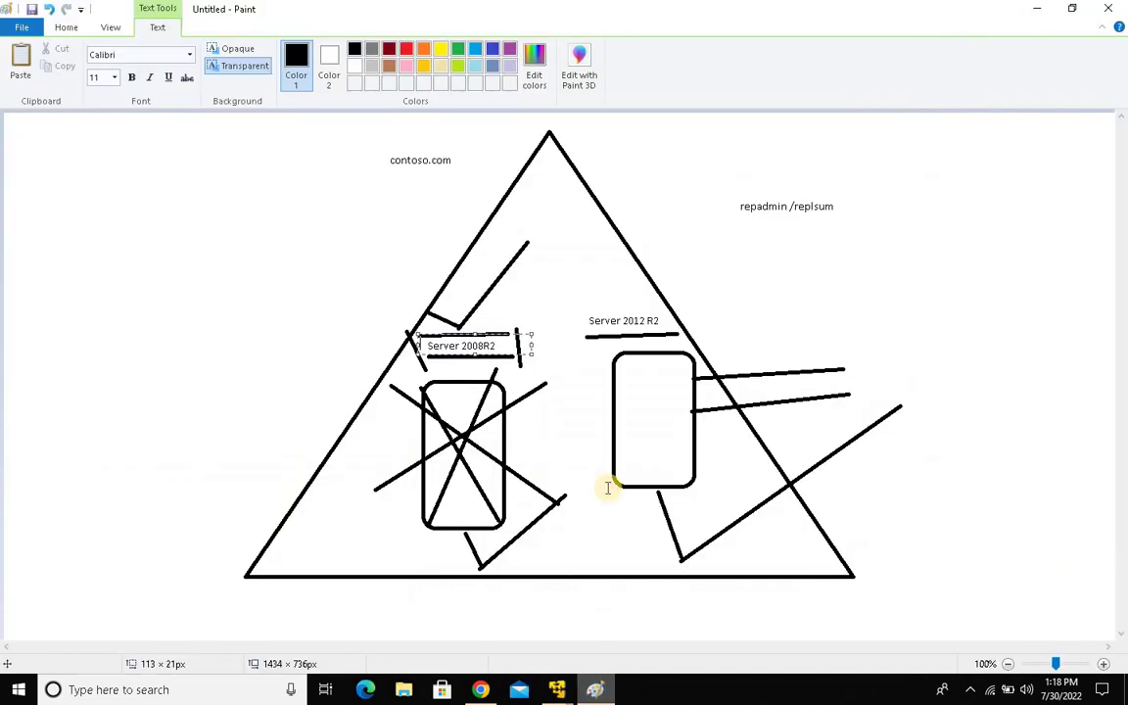
{"action": "left_click", "coordinate": [726, 299]}
{"action": "key", "text": "ctrl+a"}
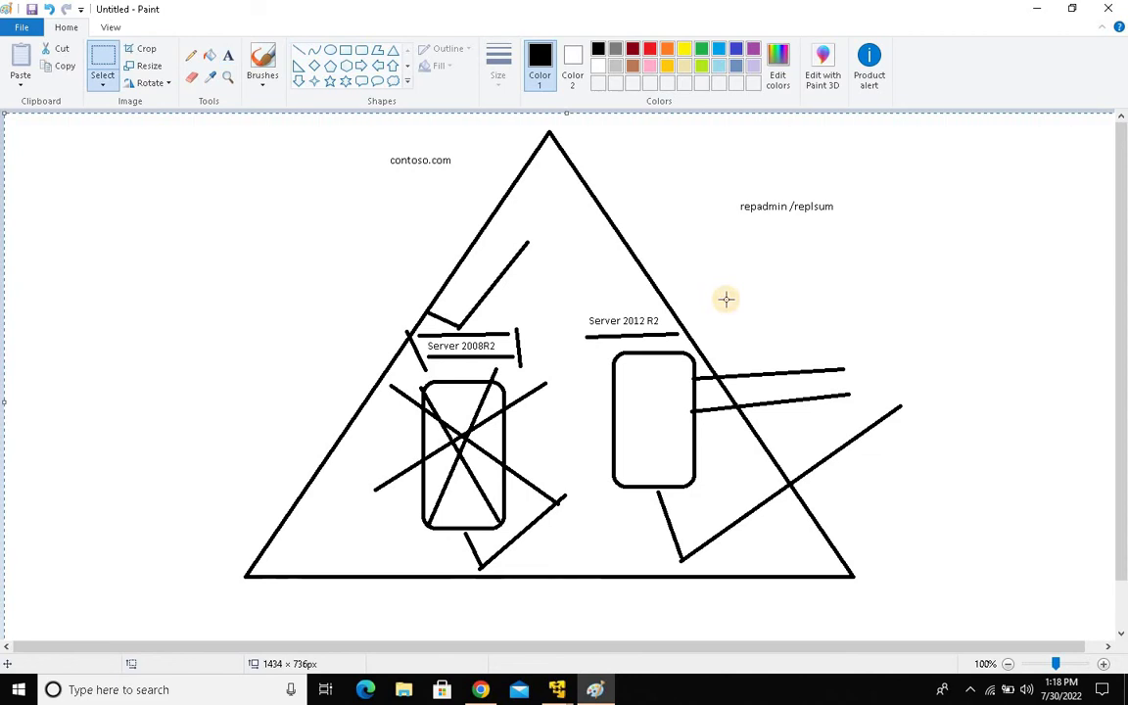
{"action": "key", "text": "Delete"}
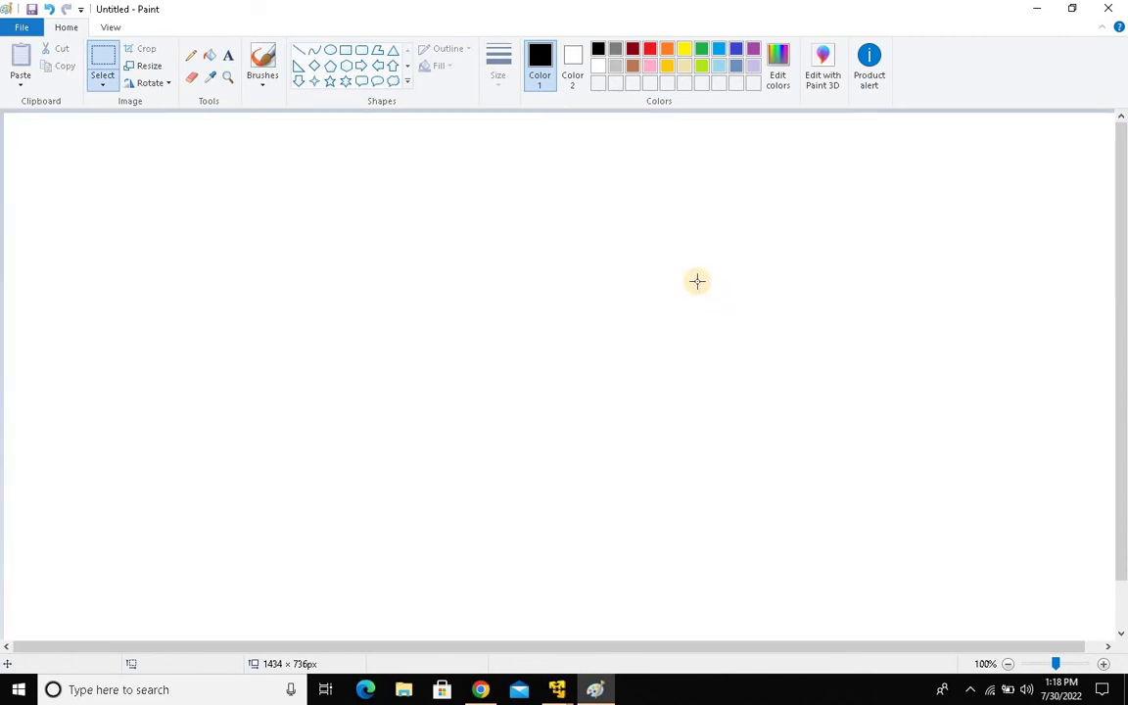
Step: Draw a large triangle on the blank canvas and shift it up and to the left
{"action": "left_click", "coordinate": [398, 50]}
{"action": "left_click_drag", "start_coordinate": [238, 159], "coordinate": [923, 601]}
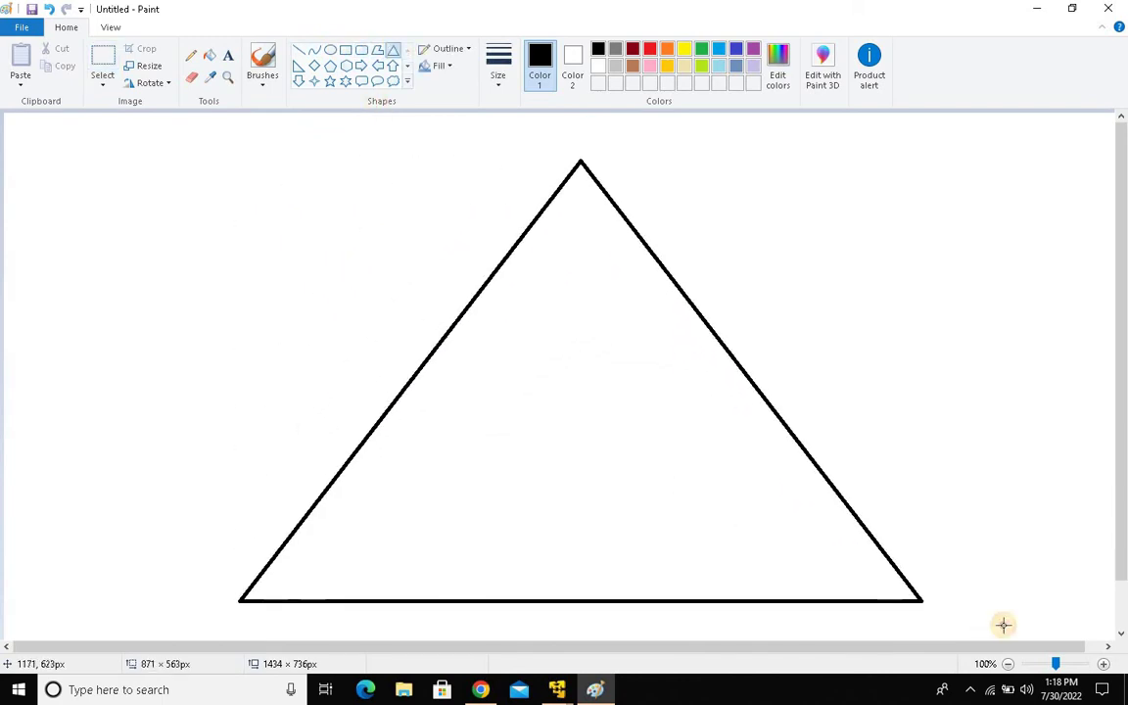
{"action": "left_click_drag", "start_coordinate": [1004, 625], "coordinate": [1002, 620]}
{"action": "mouse_move", "coordinate": [818, 546]}
{"action": "left_mouse_down"}
{"action": "mouse_move", "coordinate": [728, 491]}
{"action": "mouse_move", "coordinate": [725, 507]}
{"action": "mouse_move", "coordinate": [751, 523]}
{"action": "left_mouse_up"}
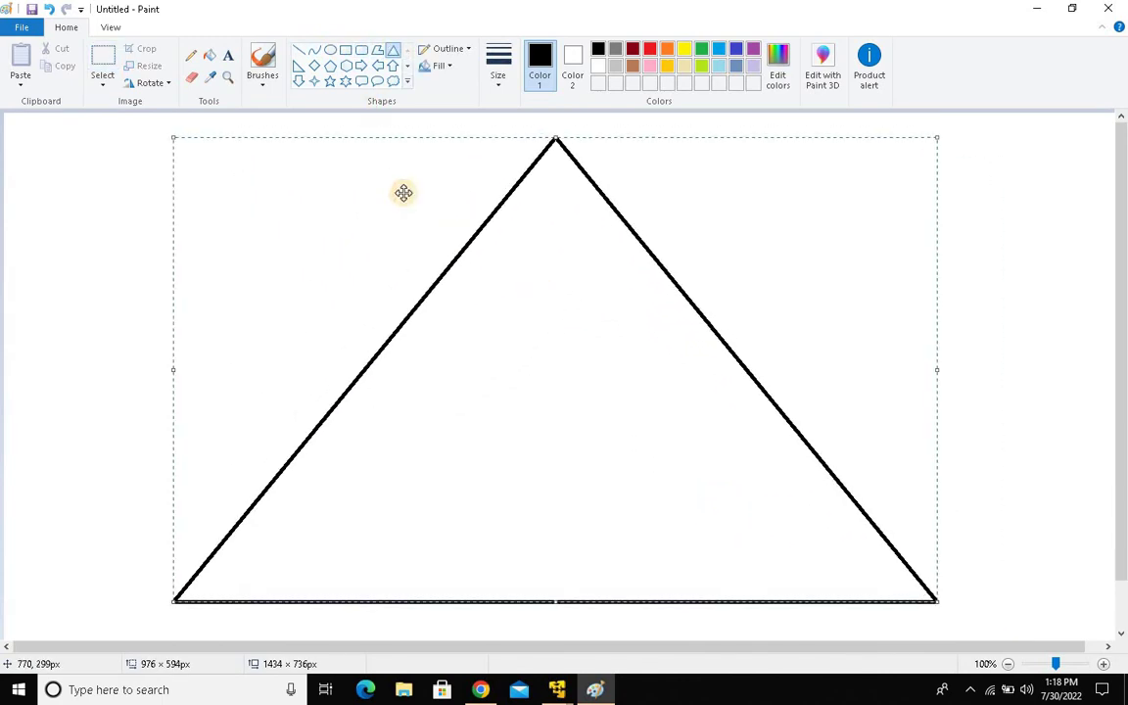
{"action": "left_click", "coordinate": [228, 55]}
Step: Type 'Contoso.com' in a text box above the triangle's left side and make it bold
{"action": "left_click_drag", "start_coordinate": [224, 152], "coordinate": [424, 218]}
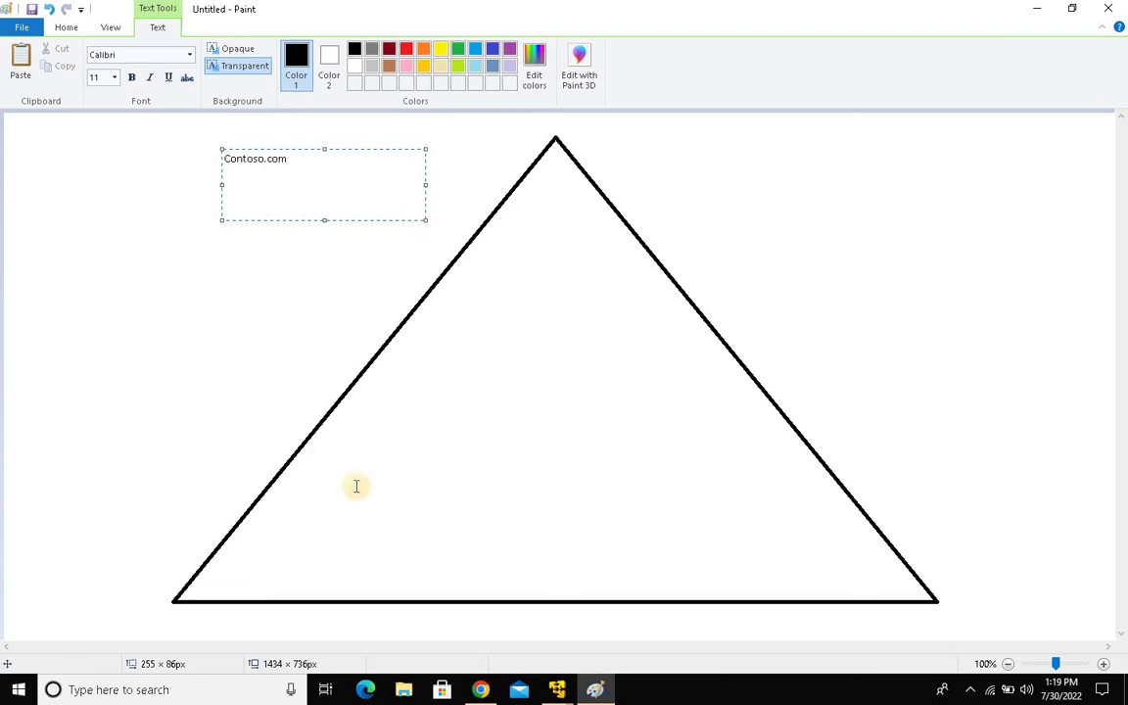
{"action": "left_click_drag", "start_coordinate": [326, 162], "coordinate": [227, 163]}
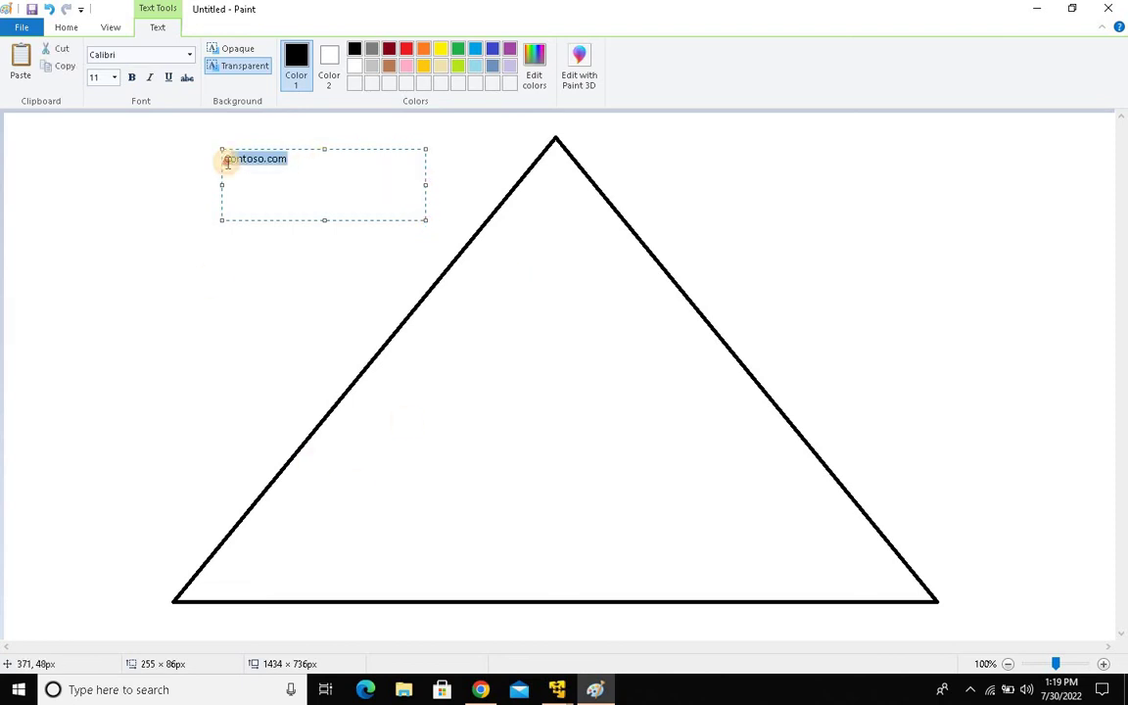
{"action": "key", "text": "ctrl+b"}
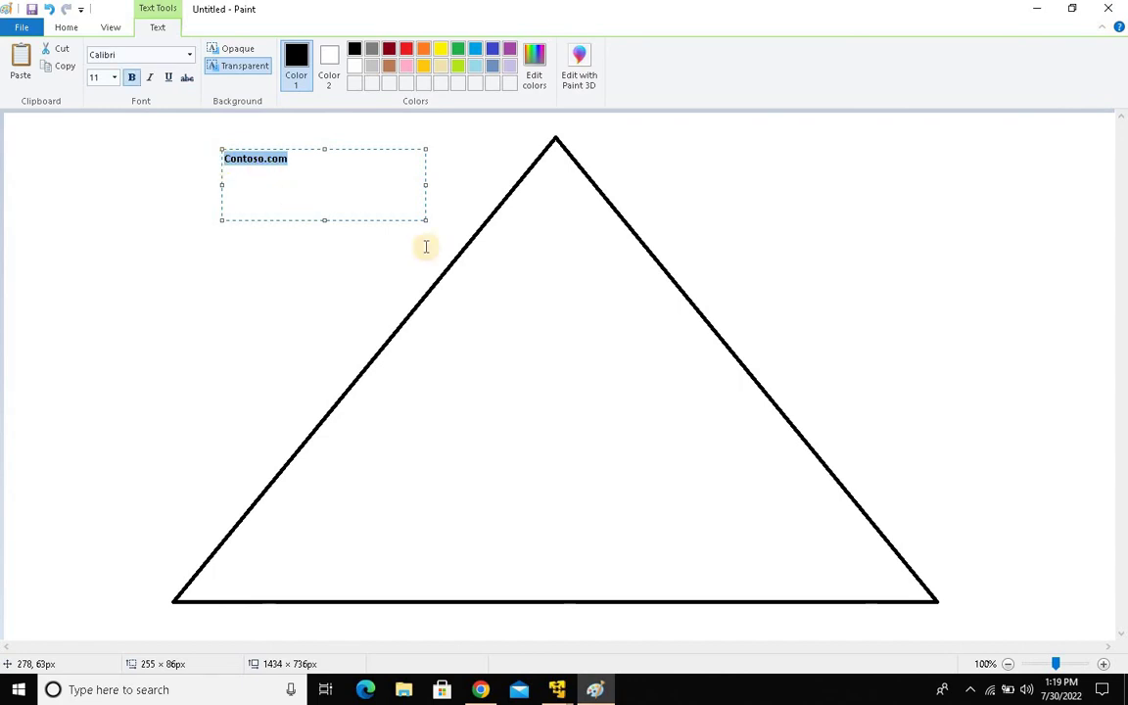
{"action": "left_click", "coordinate": [501, 262]}
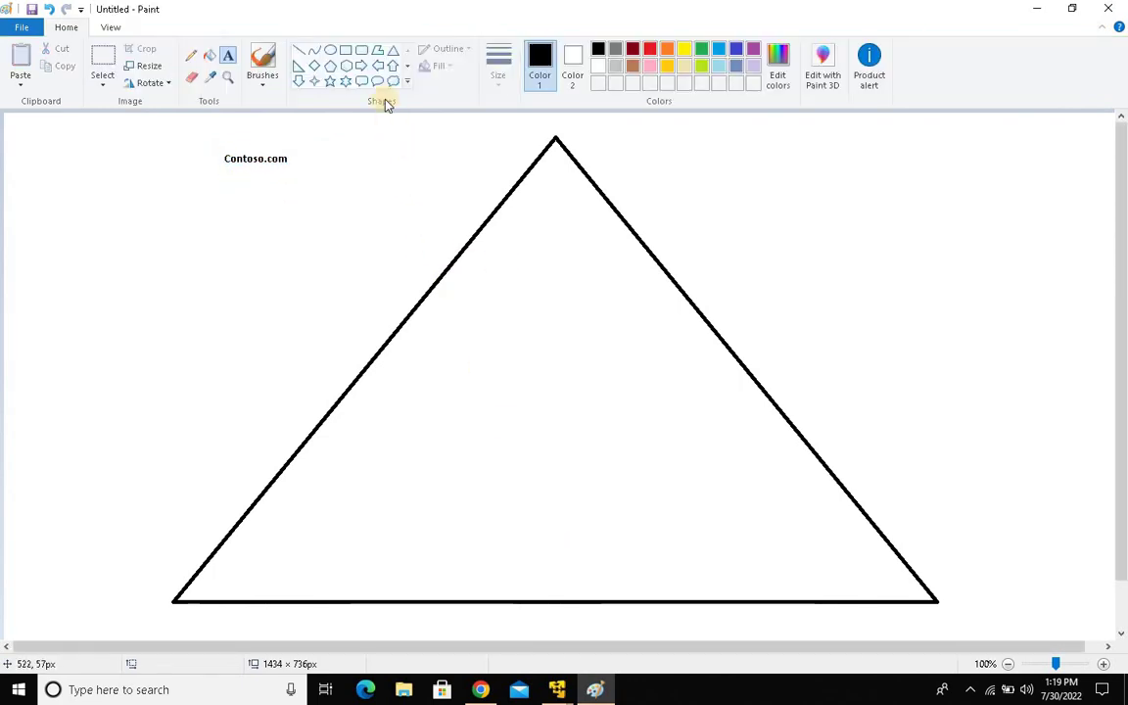
Step: Draw a rounded box in the triangle's lower right and label it bold '12R2' just above
{"action": "left_click", "coordinate": [361, 50]}
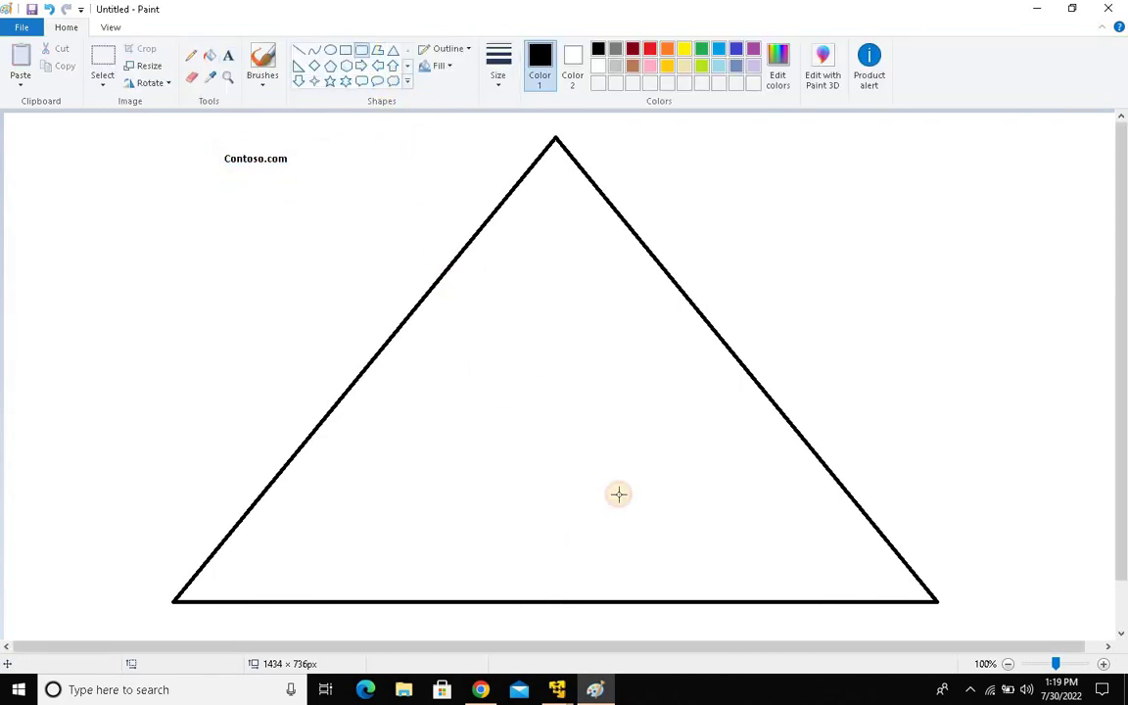
{"action": "left_click_drag", "start_coordinate": [665, 406], "coordinate": [779, 577]}
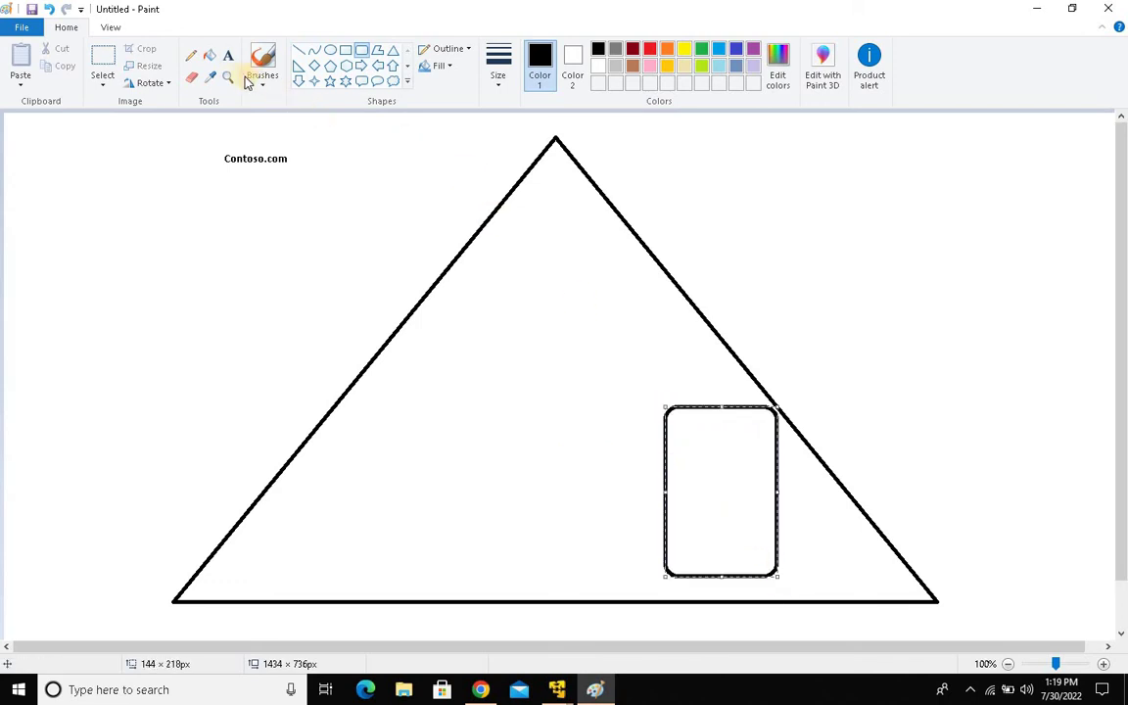
{"action": "left_click_drag", "start_coordinate": [636, 345], "coordinate": [749, 397]}
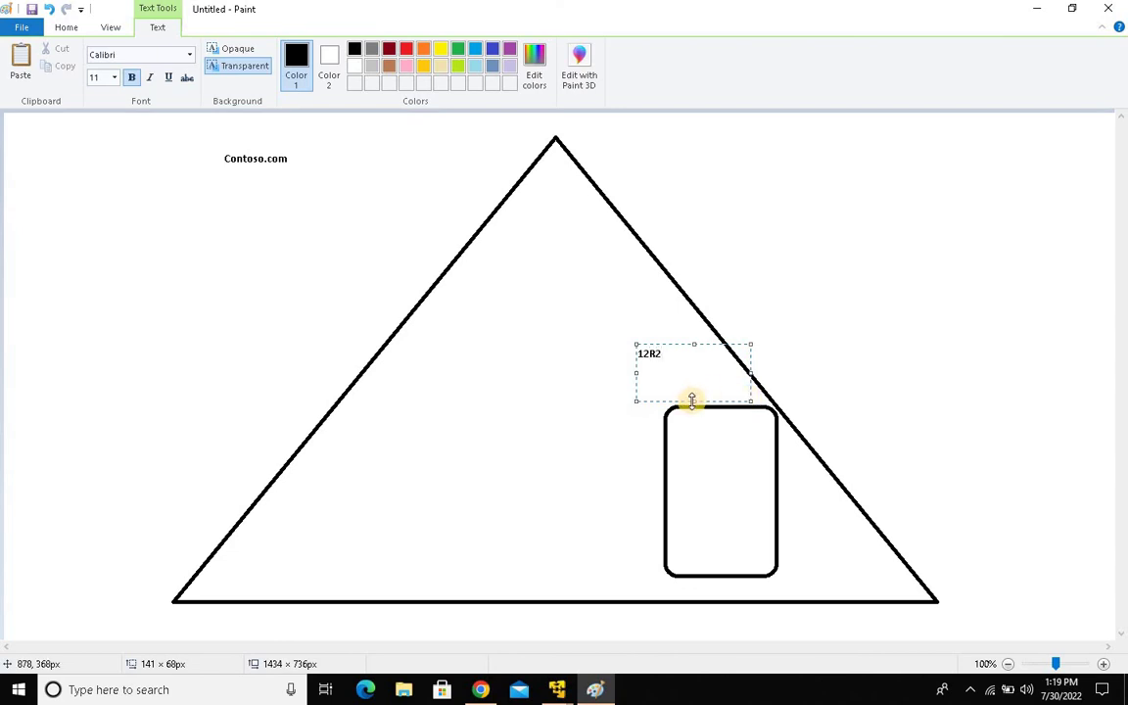
{"action": "left_click_drag", "start_coordinate": [672, 350], "coordinate": [637, 355]}
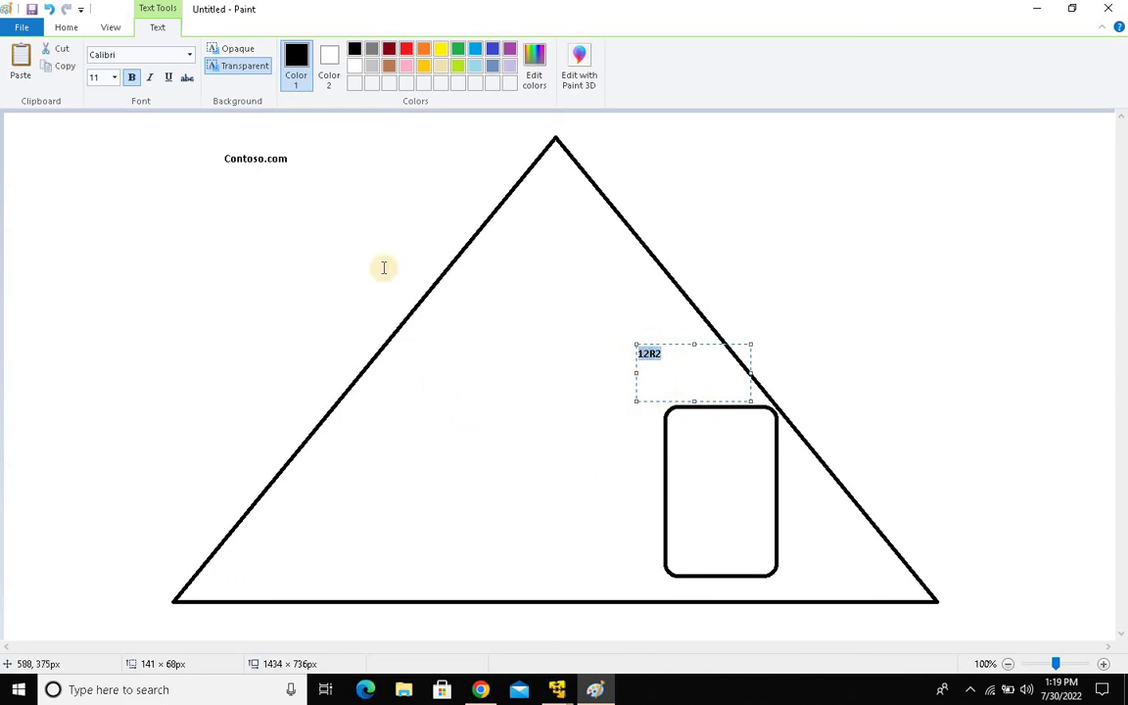
{"action": "left_click", "coordinate": [65, 28]}
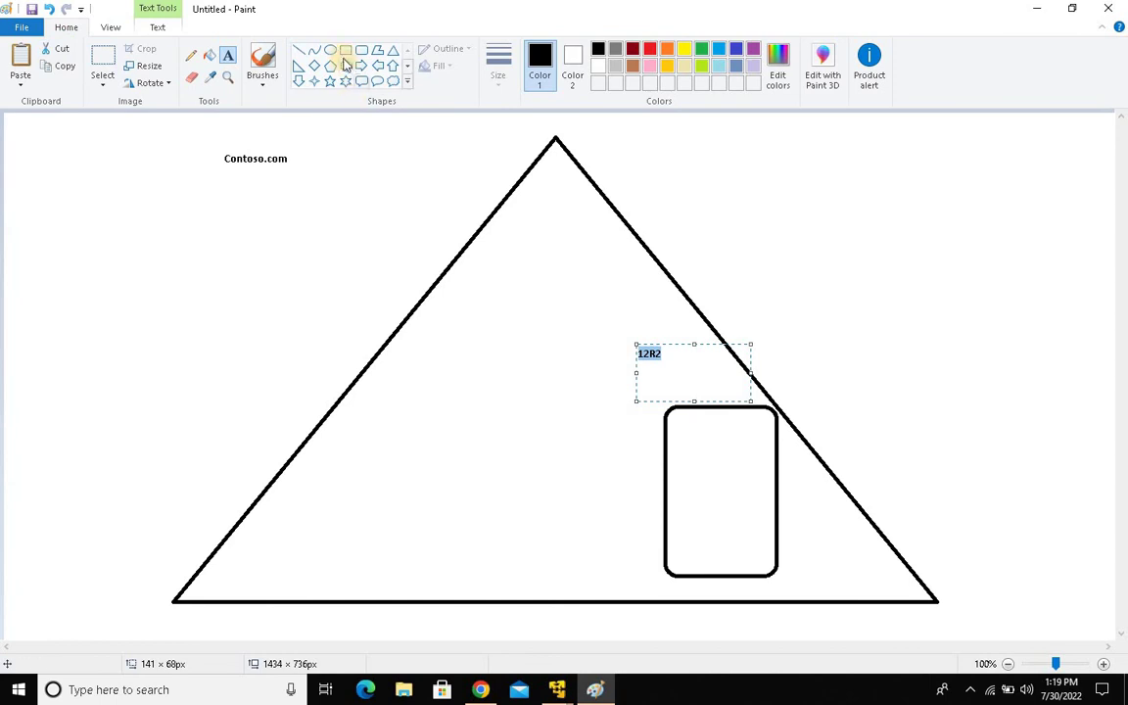
Step: Draw a second rounded box left of centre and label it '2K8' just above
{"action": "left_click", "coordinate": [362, 50]}
{"action": "left_click_drag", "start_coordinate": [435, 358], "coordinate": [525, 518]}
{"action": "left_click", "coordinate": [229, 54]}
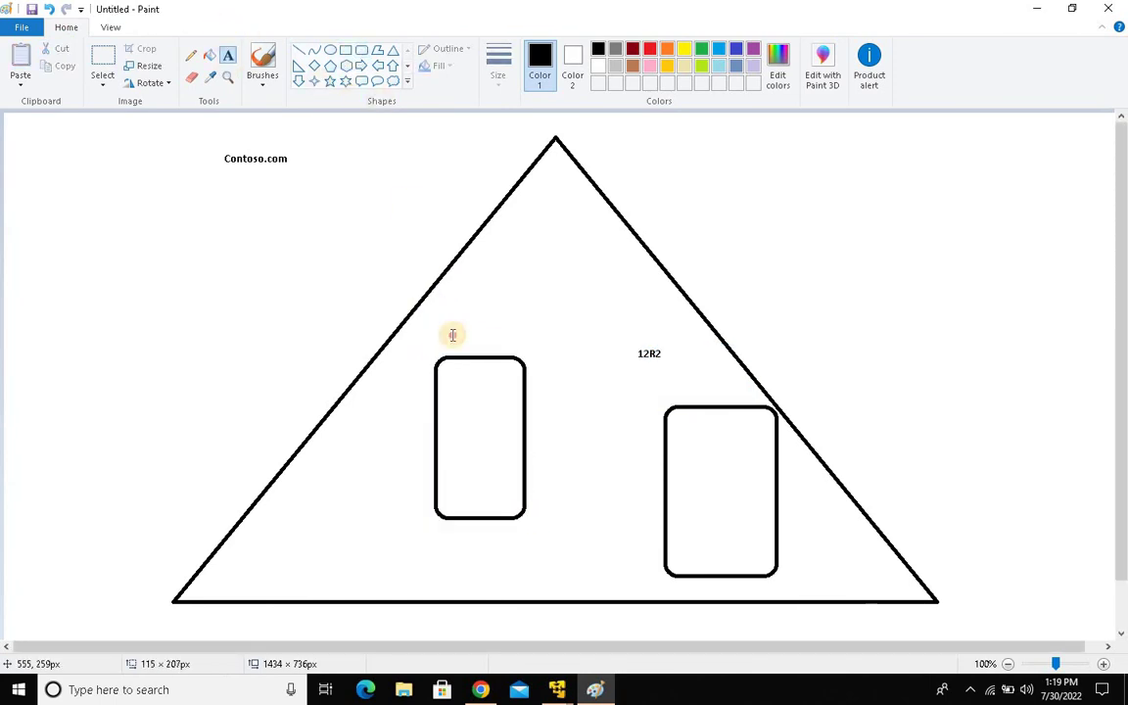
{"action": "left_click_drag", "start_coordinate": [452, 336], "coordinate": [557, 358]}
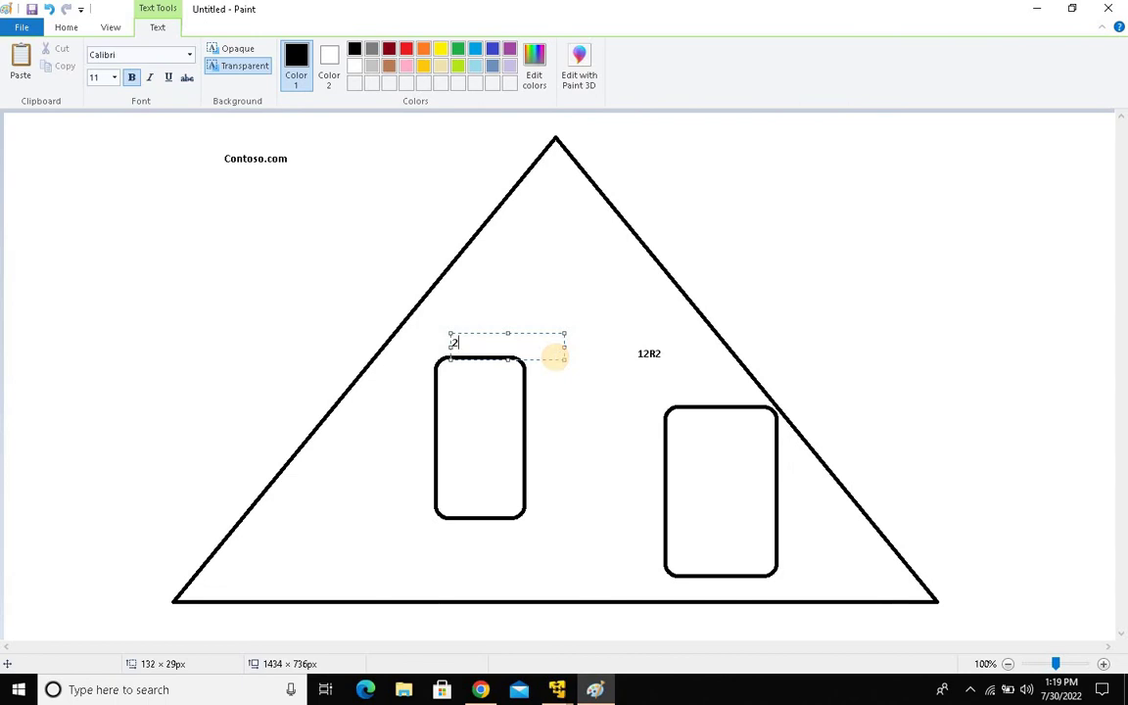
{"action": "type", "text": "K8"}
{"action": "left_click", "coordinate": [582, 407]}
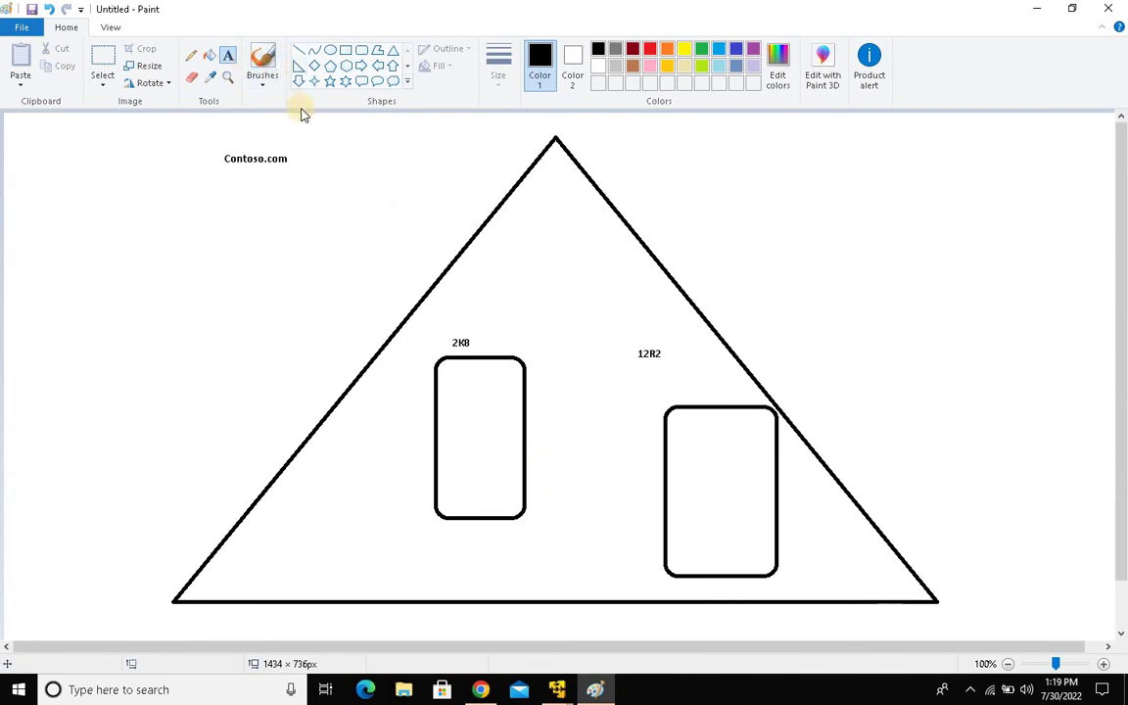
Step: Draw short straight line segments forming a connector from the 2K8 box toward the 12R2 label
{"action": "left_click", "coordinate": [299, 50]}
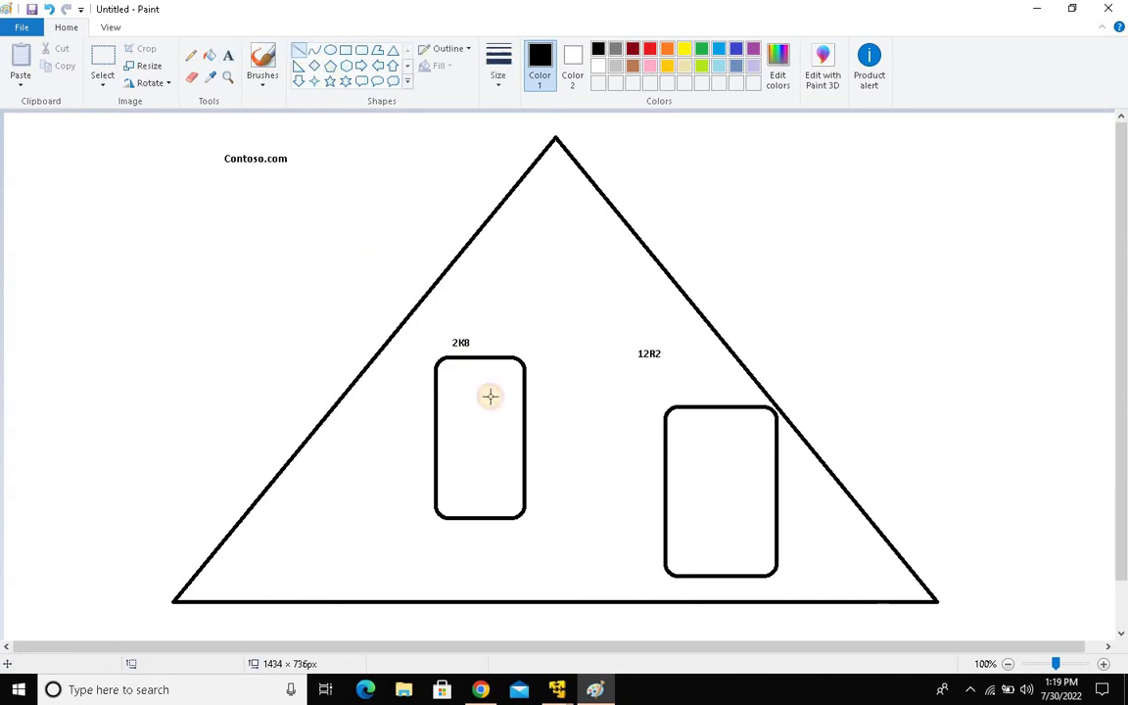
{"action": "left_click_drag", "start_coordinate": [521, 434], "coordinate": [551, 460]}
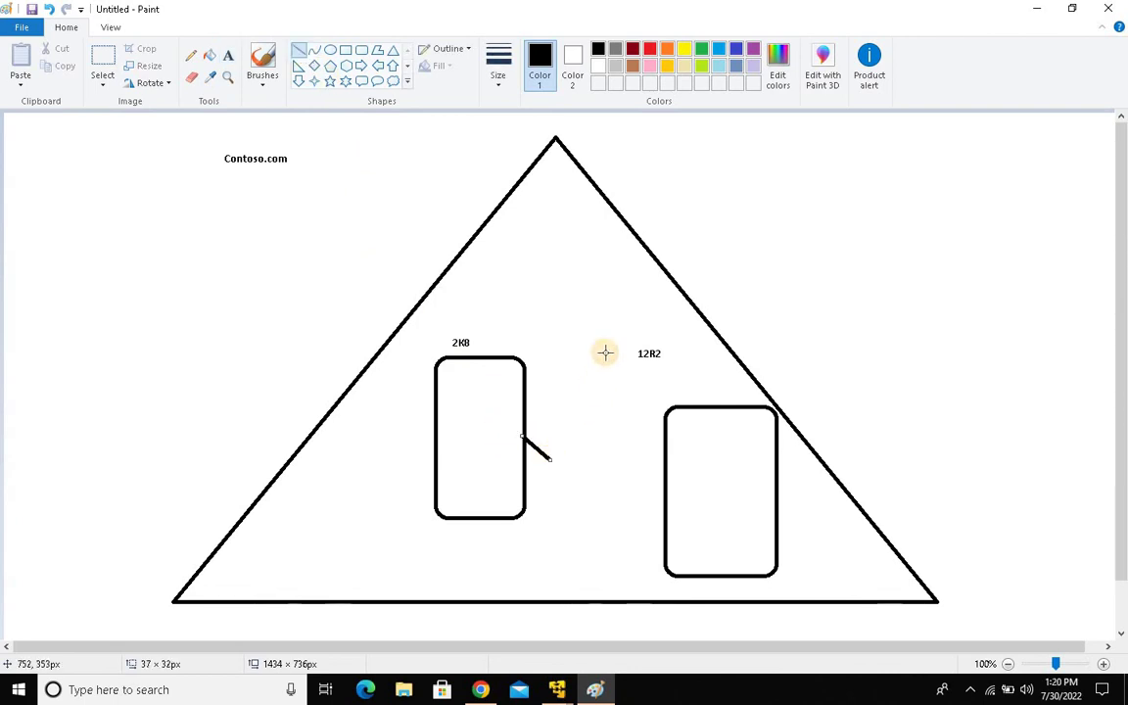
{"action": "left_click_drag", "start_coordinate": [606, 335], "coordinate": [594, 368]}
{"action": "left_click_drag", "start_coordinate": [566, 445], "coordinate": [554, 464]}
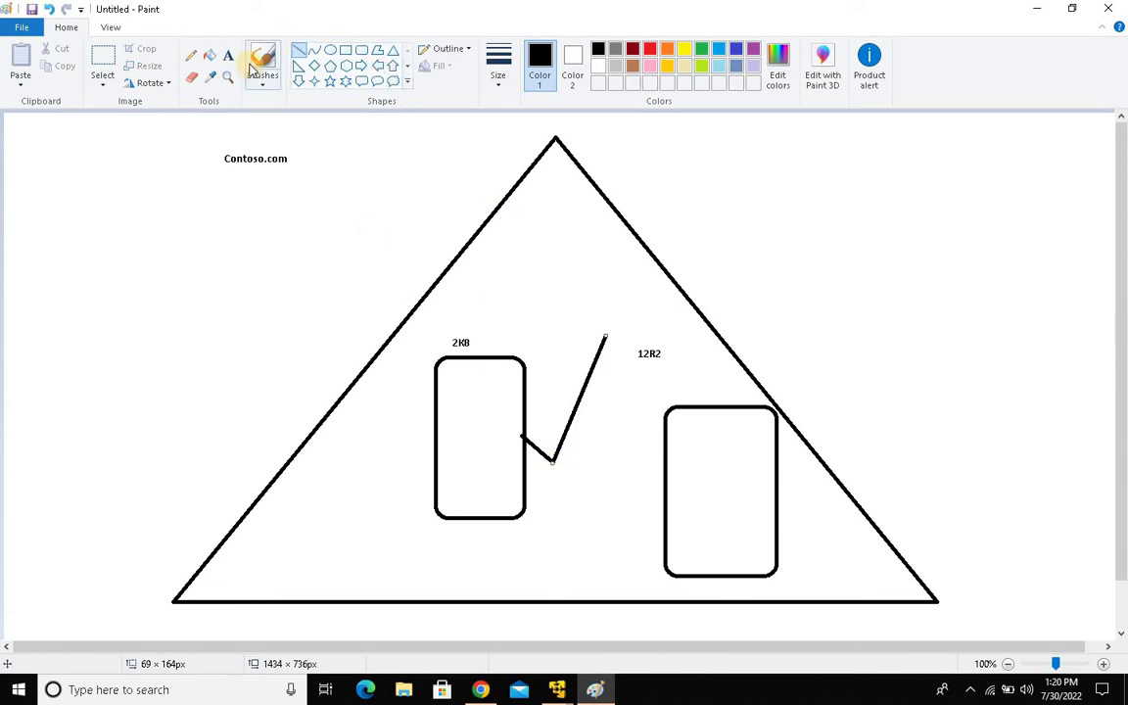
Step: Cross out the 2K8 box with two diagonal lines forming a large X
{"action": "left_click", "coordinate": [300, 53]}
{"action": "left_click_drag", "start_coordinate": [380, 378], "coordinate": [582, 510]}
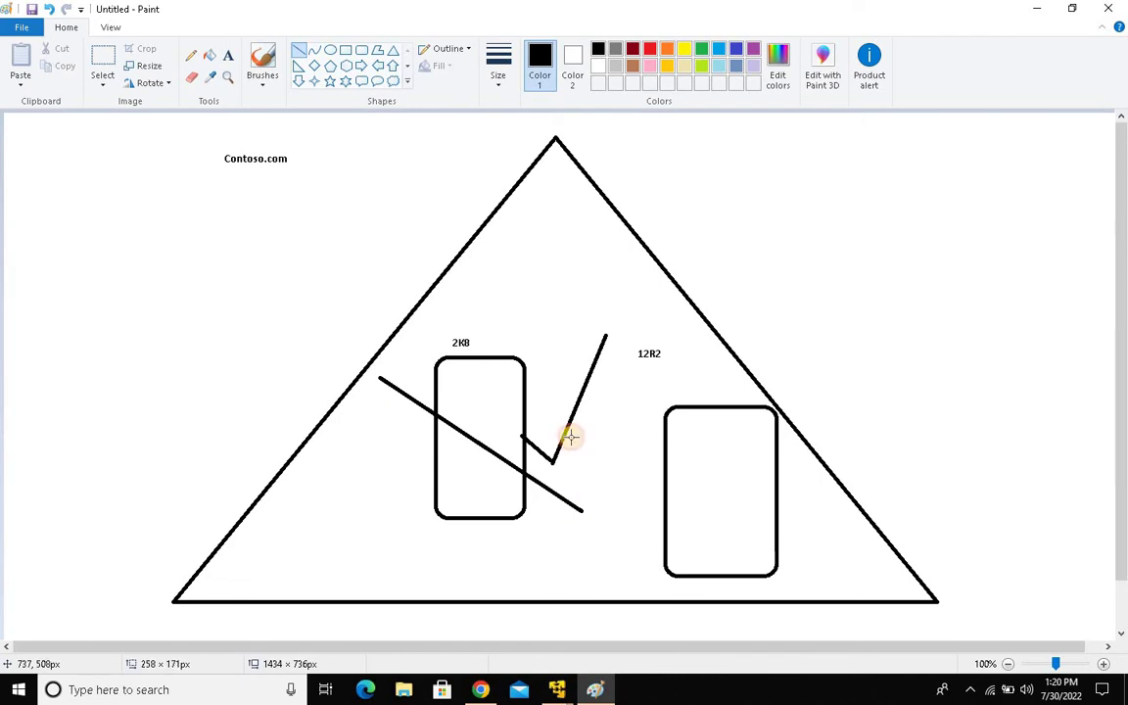
{"action": "mouse_move", "coordinate": [565, 354]}
{"action": "left_mouse_down"}
{"action": "mouse_move", "coordinate": [415, 461]}
{"action": "mouse_move", "coordinate": [396, 493]}
{"action": "left_mouse_up"}
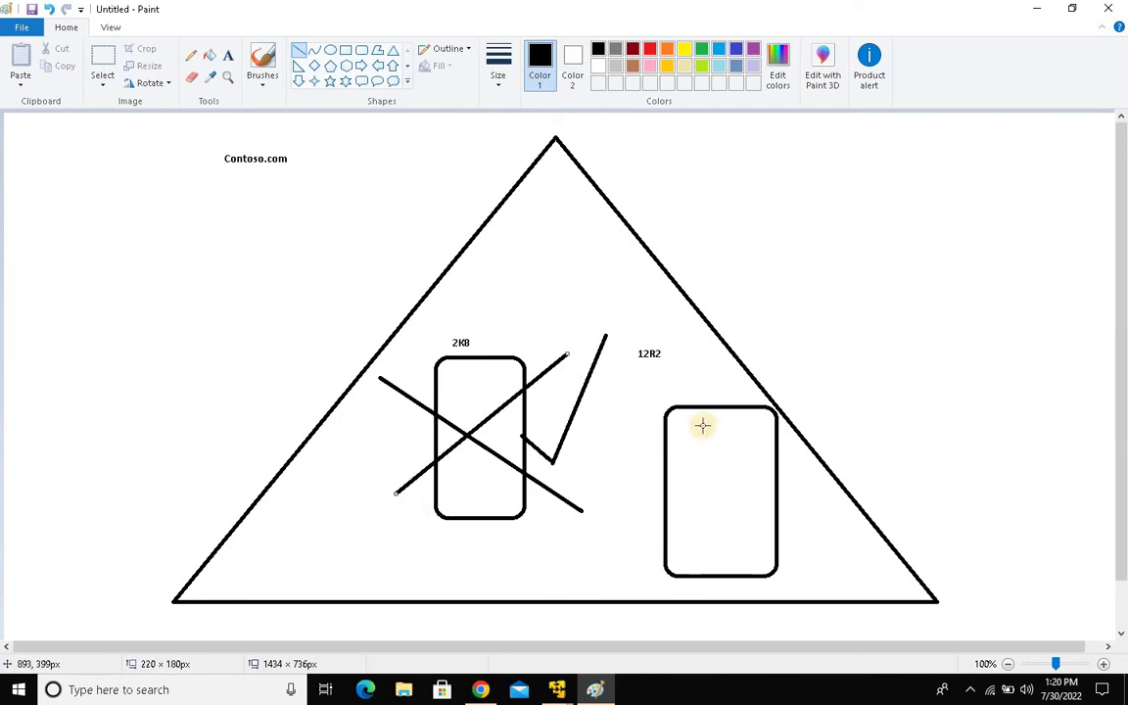
{"action": "left_click", "coordinate": [228, 55]}
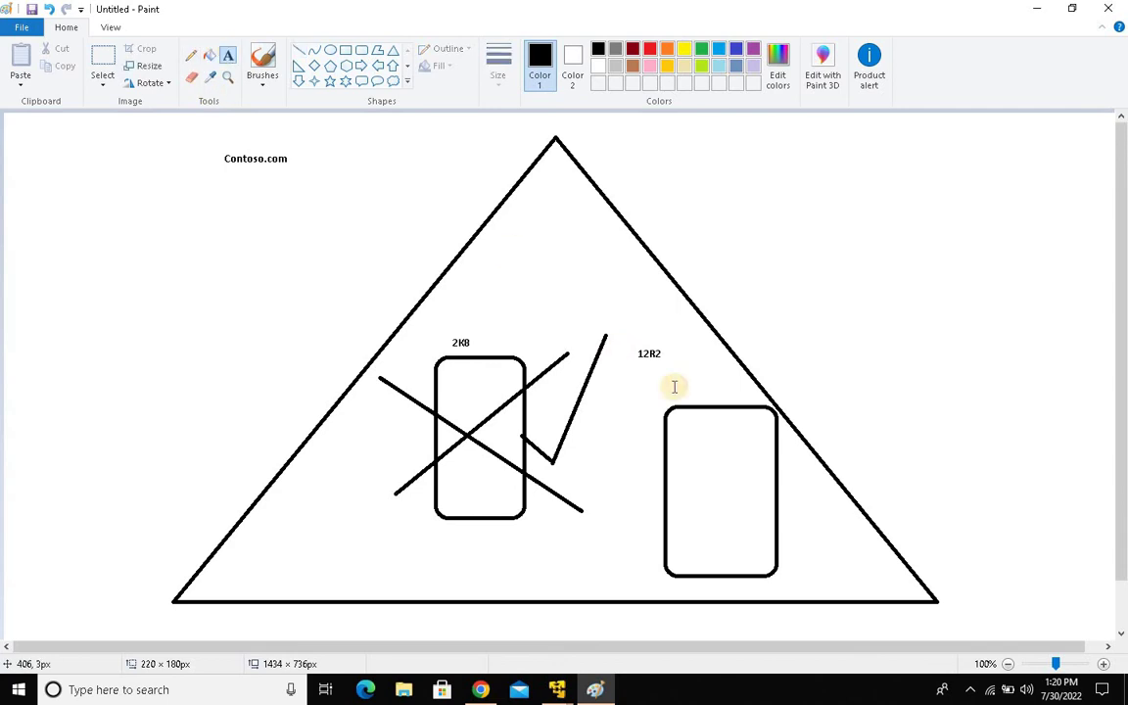
Step: Type 'repadmin /replsumm' in a text box to the right of the triangle
{"action": "left_click_drag", "start_coordinate": [765, 296], "coordinate": [963, 365]}
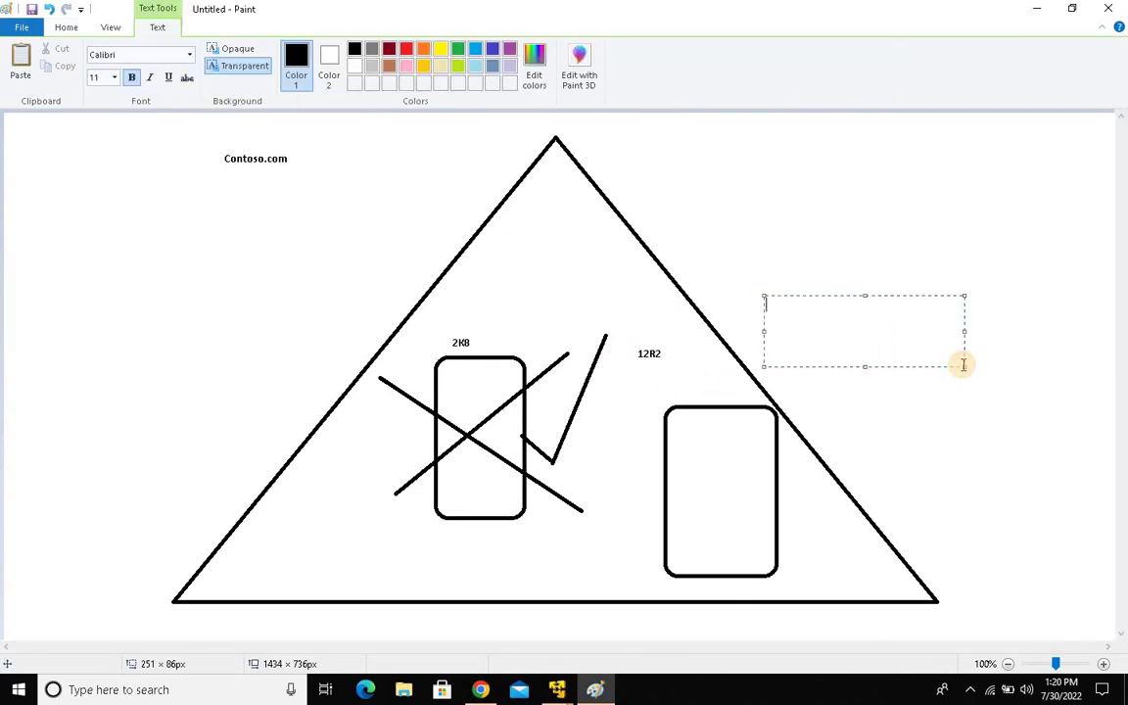
{"action": "type", "text": "repadmin /replsumm"}
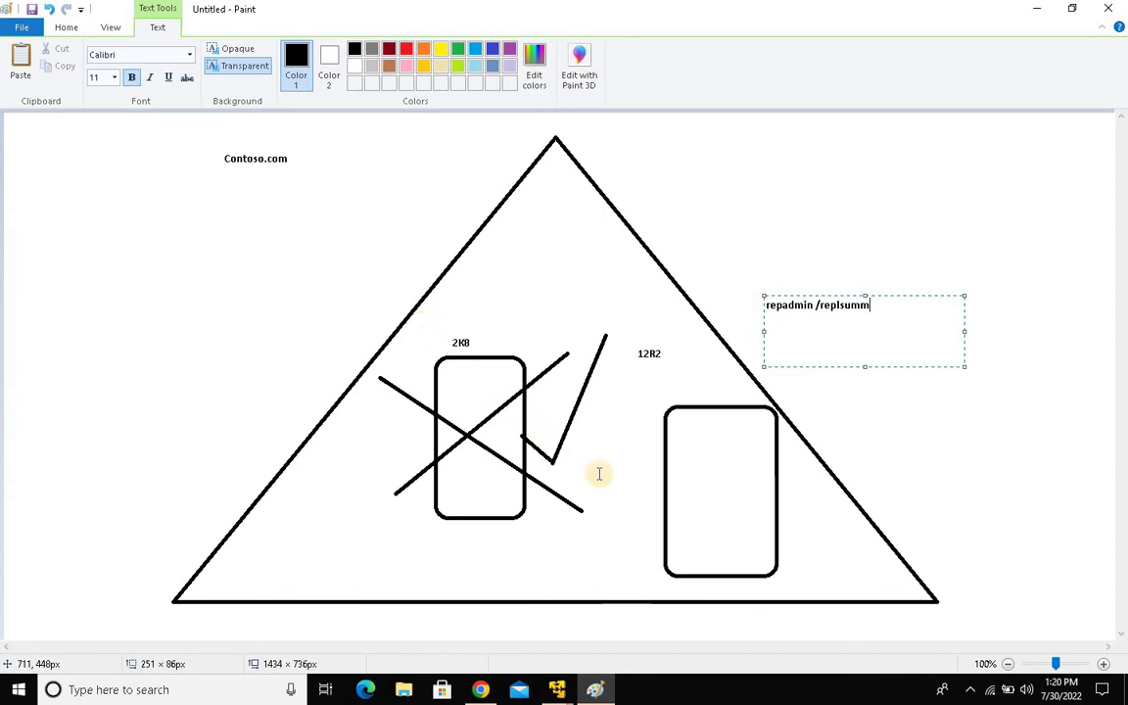
{"action": "left_click_drag", "start_coordinate": [712, 137], "coordinate": [963, 215]}
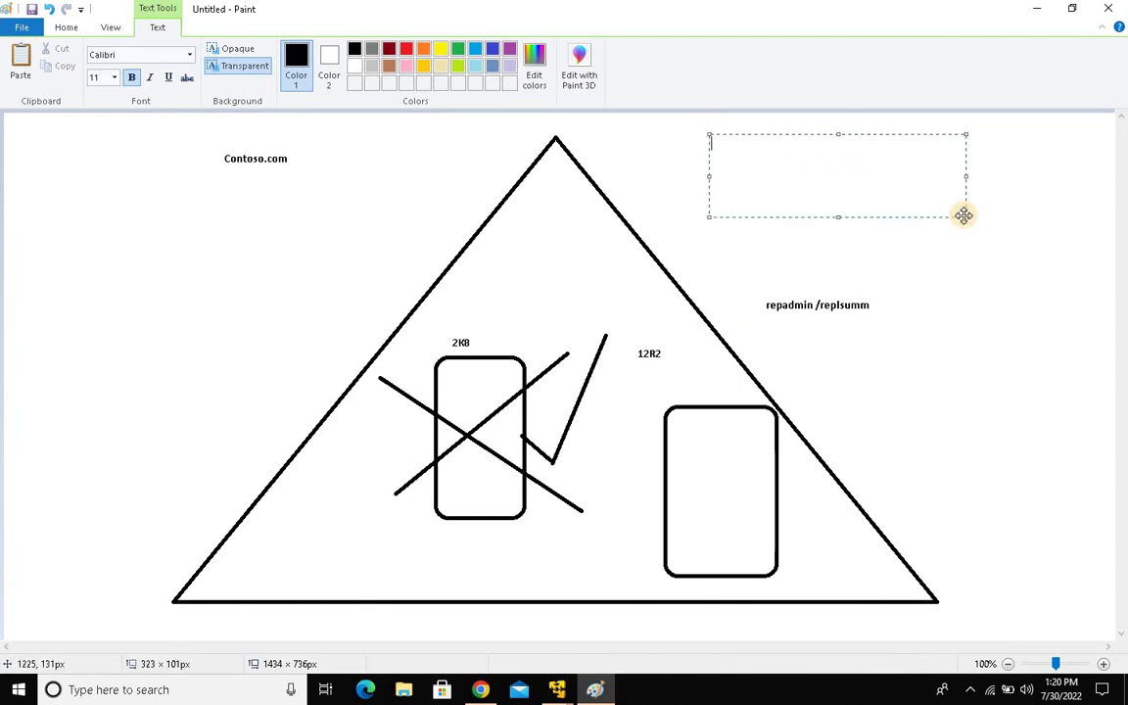
Step: Type 'GUI' and 'Command' on two stacked lines at the page's top right
{"action": "type", "text": "GUI"}
{"action": "key", "text": "Return"}
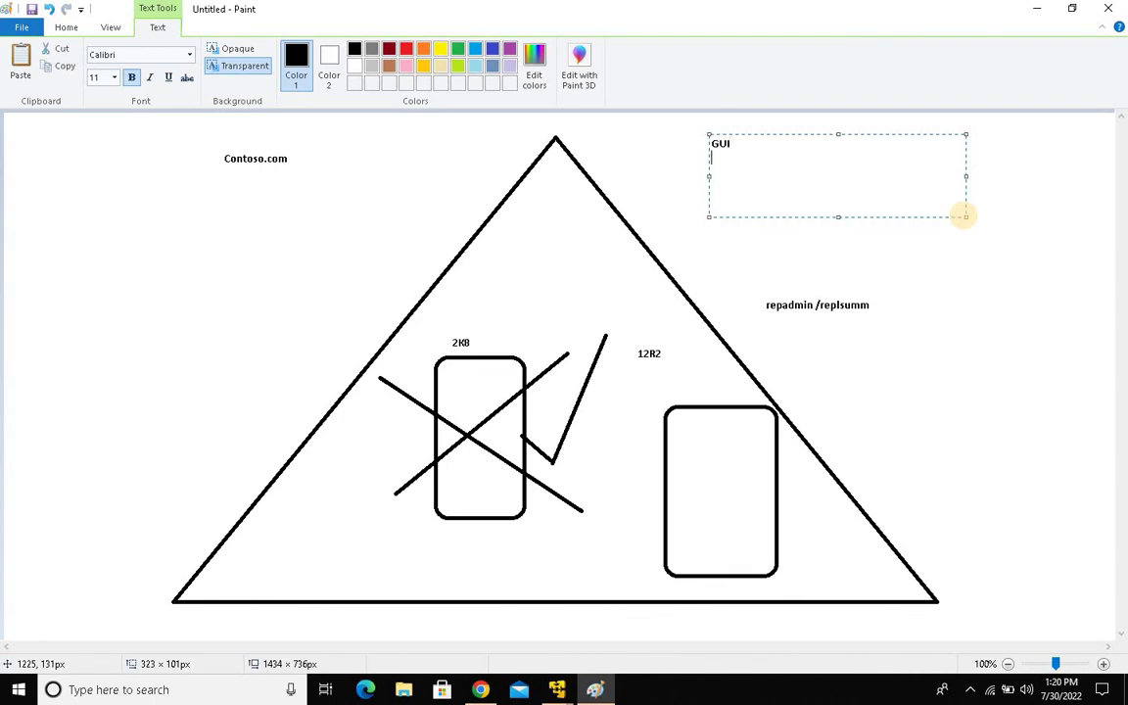
{"action": "type", "text": "Command"}
{"action": "key", "text": "Return"}
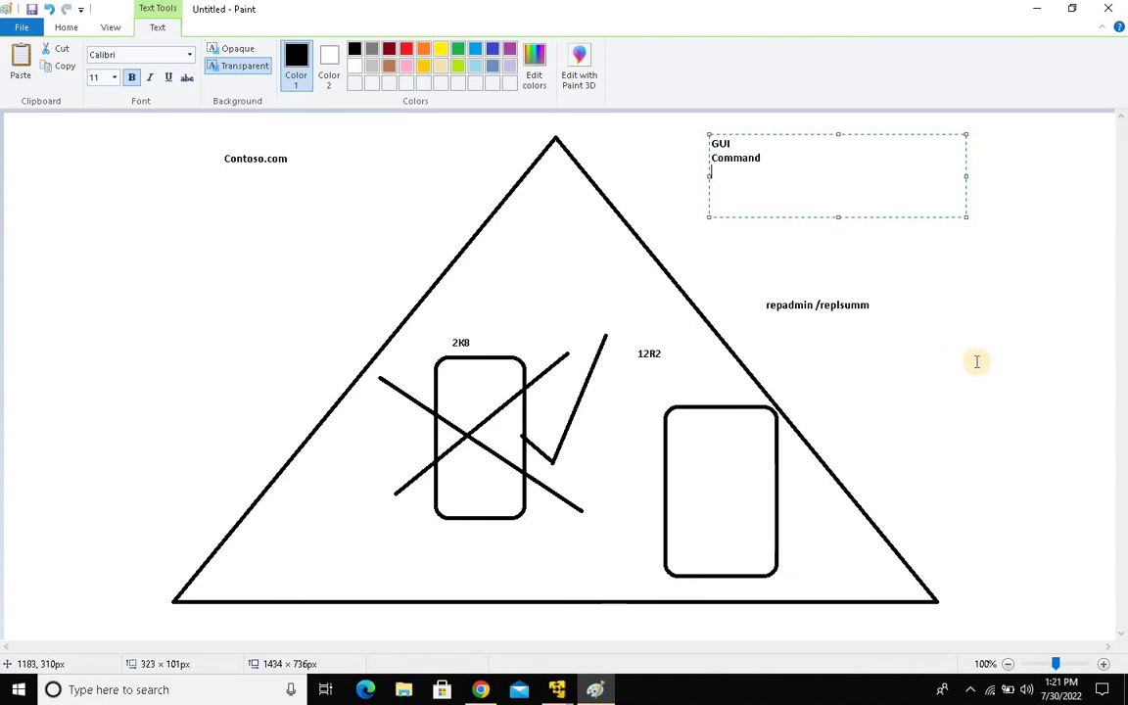
{"action": "left_click_drag", "start_coordinate": [977, 362], "coordinate": [707, 230]}
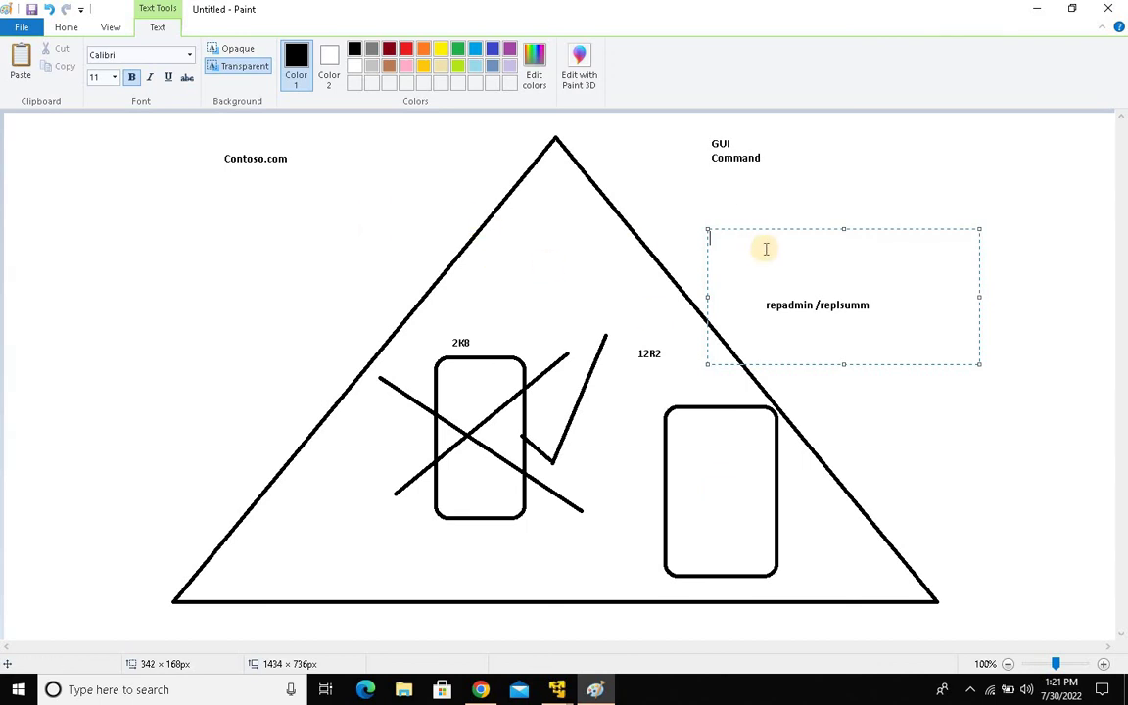
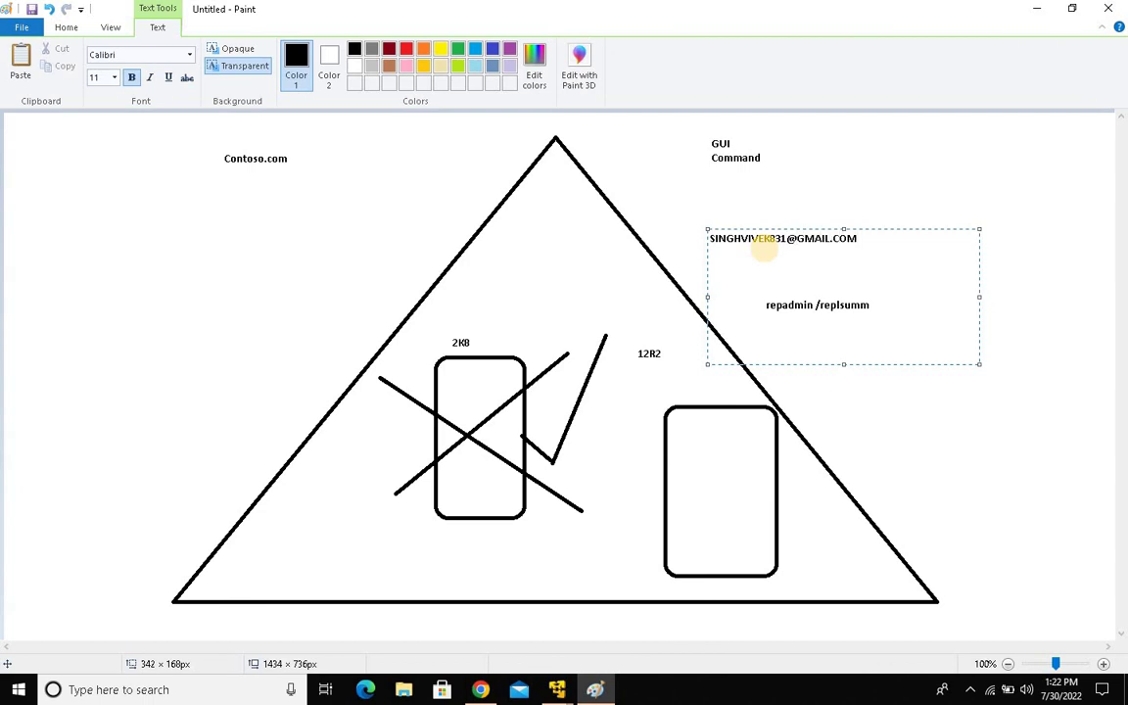